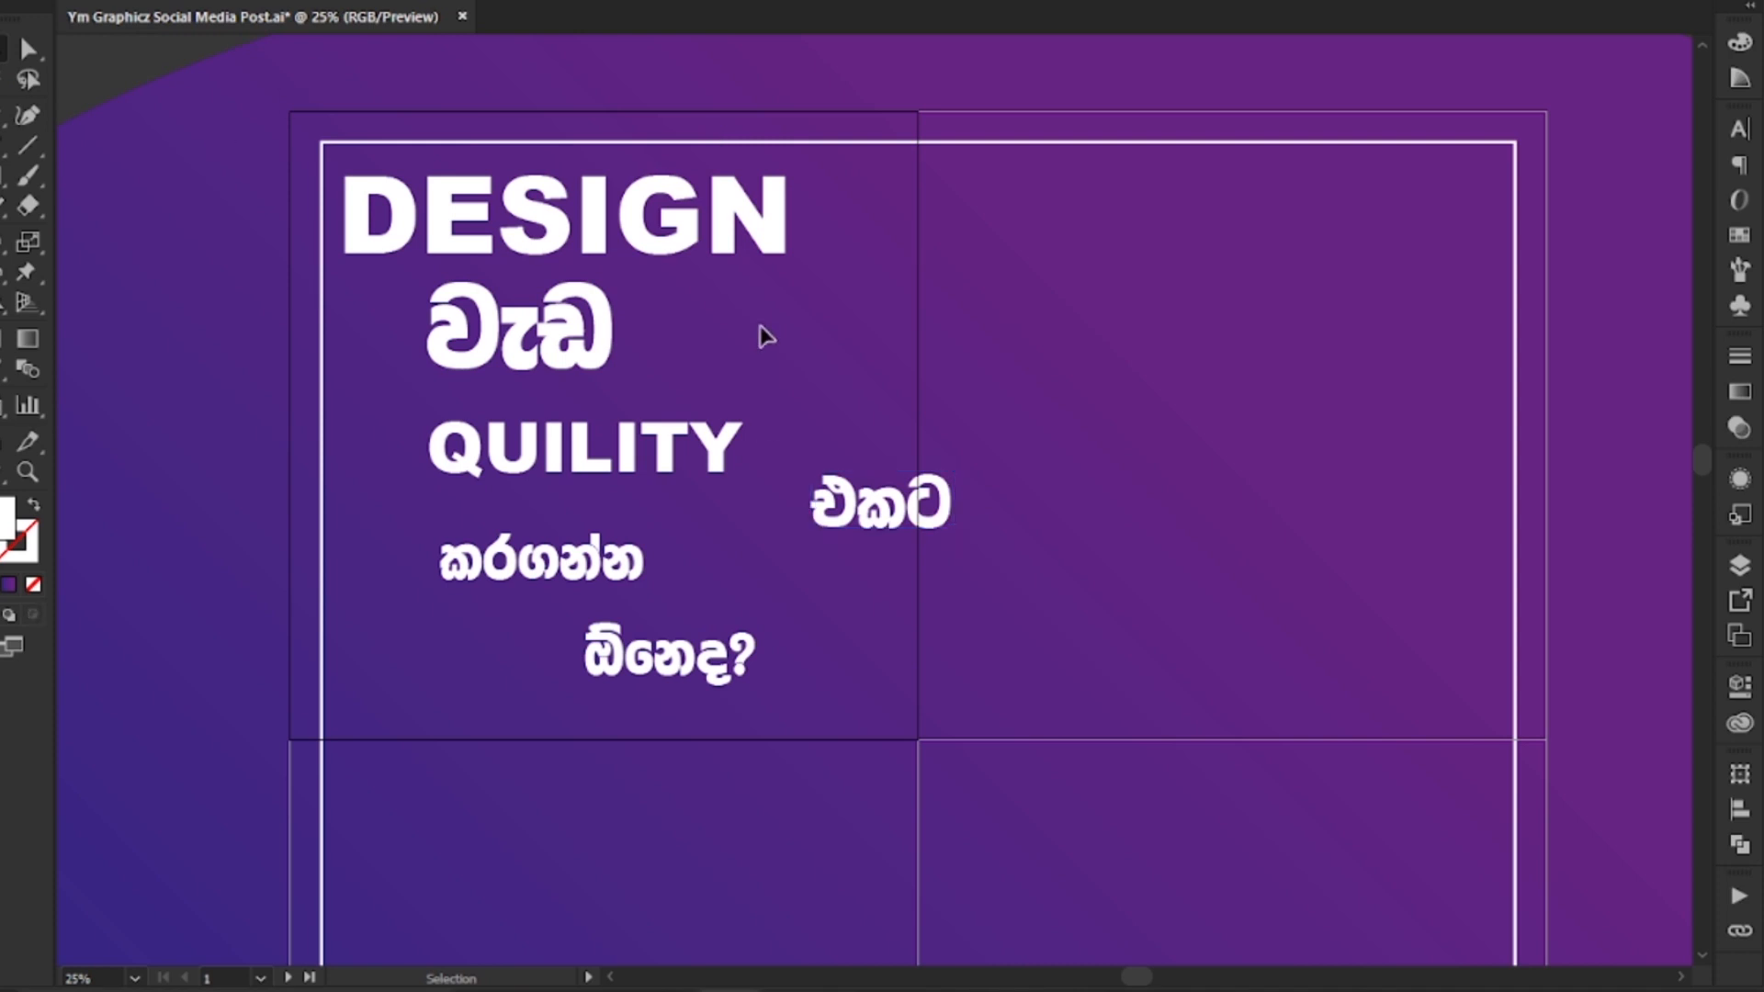
# Step: Resize the headline words below DESIGN and move වැඩ, QUILITY and එකට into a tighter stack
pyautogui.moveTo(615, 394); pyautogui.dragTo(576, 369)
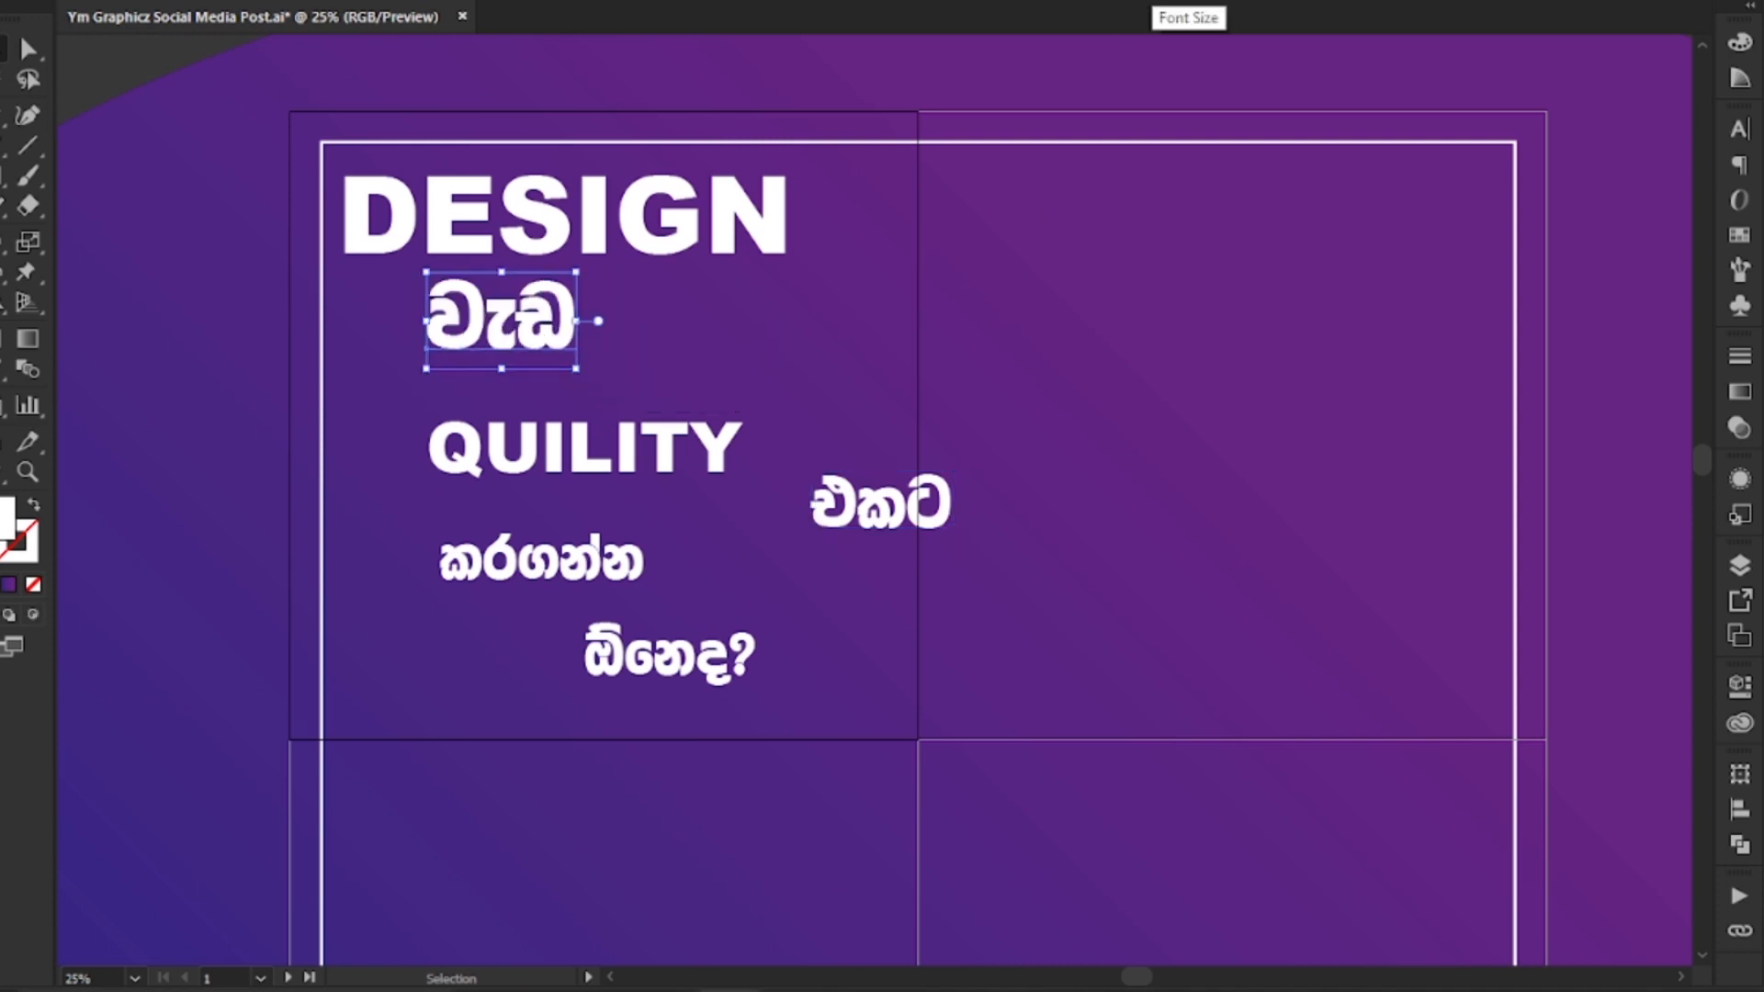
pyautogui.hotkey('ctrl', 'z')
pyautogui.hotkey('ctrl', 'z')
pyautogui.press('Return')
pyautogui.click(1362, 203)
pyautogui.moveTo(508, 334); pyautogui.dragTo(497, 333)
pyautogui.moveTo(588, 420); pyautogui.dragTo(517, 396)
pyautogui.moveTo(882, 499); pyautogui.dragTo(816, 523)
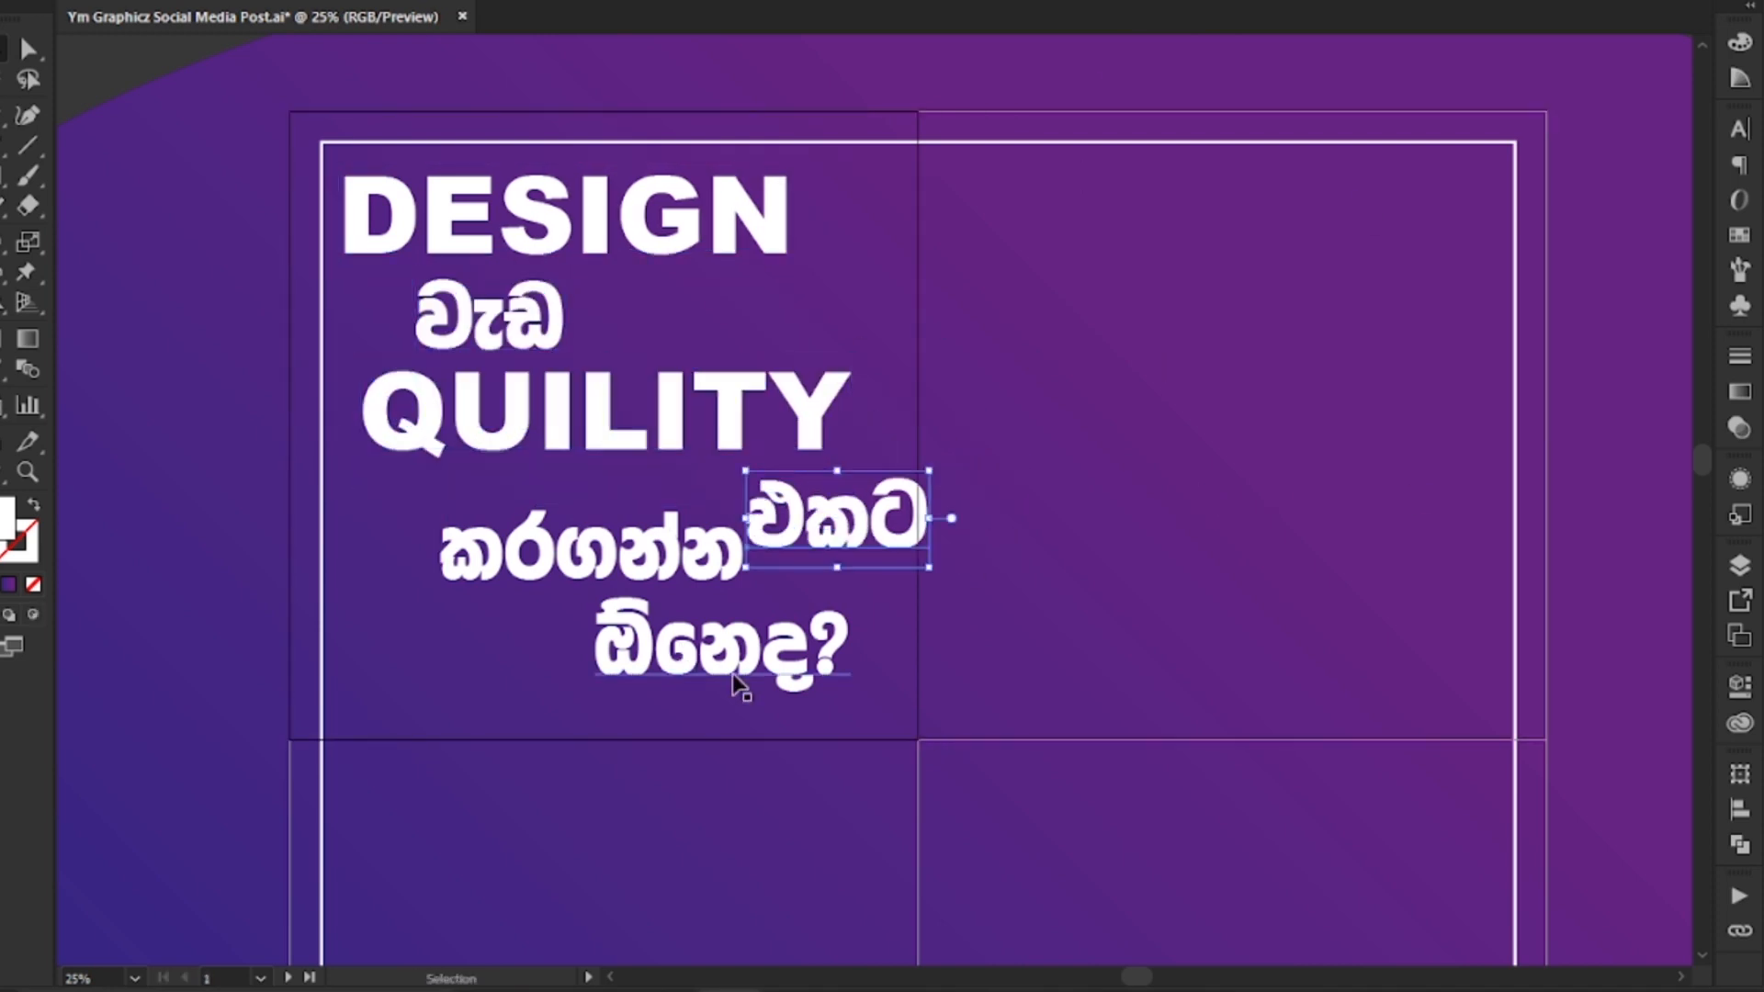
pyautogui.scroll(-1, 714, 677)
pyautogui.click(948, 593)
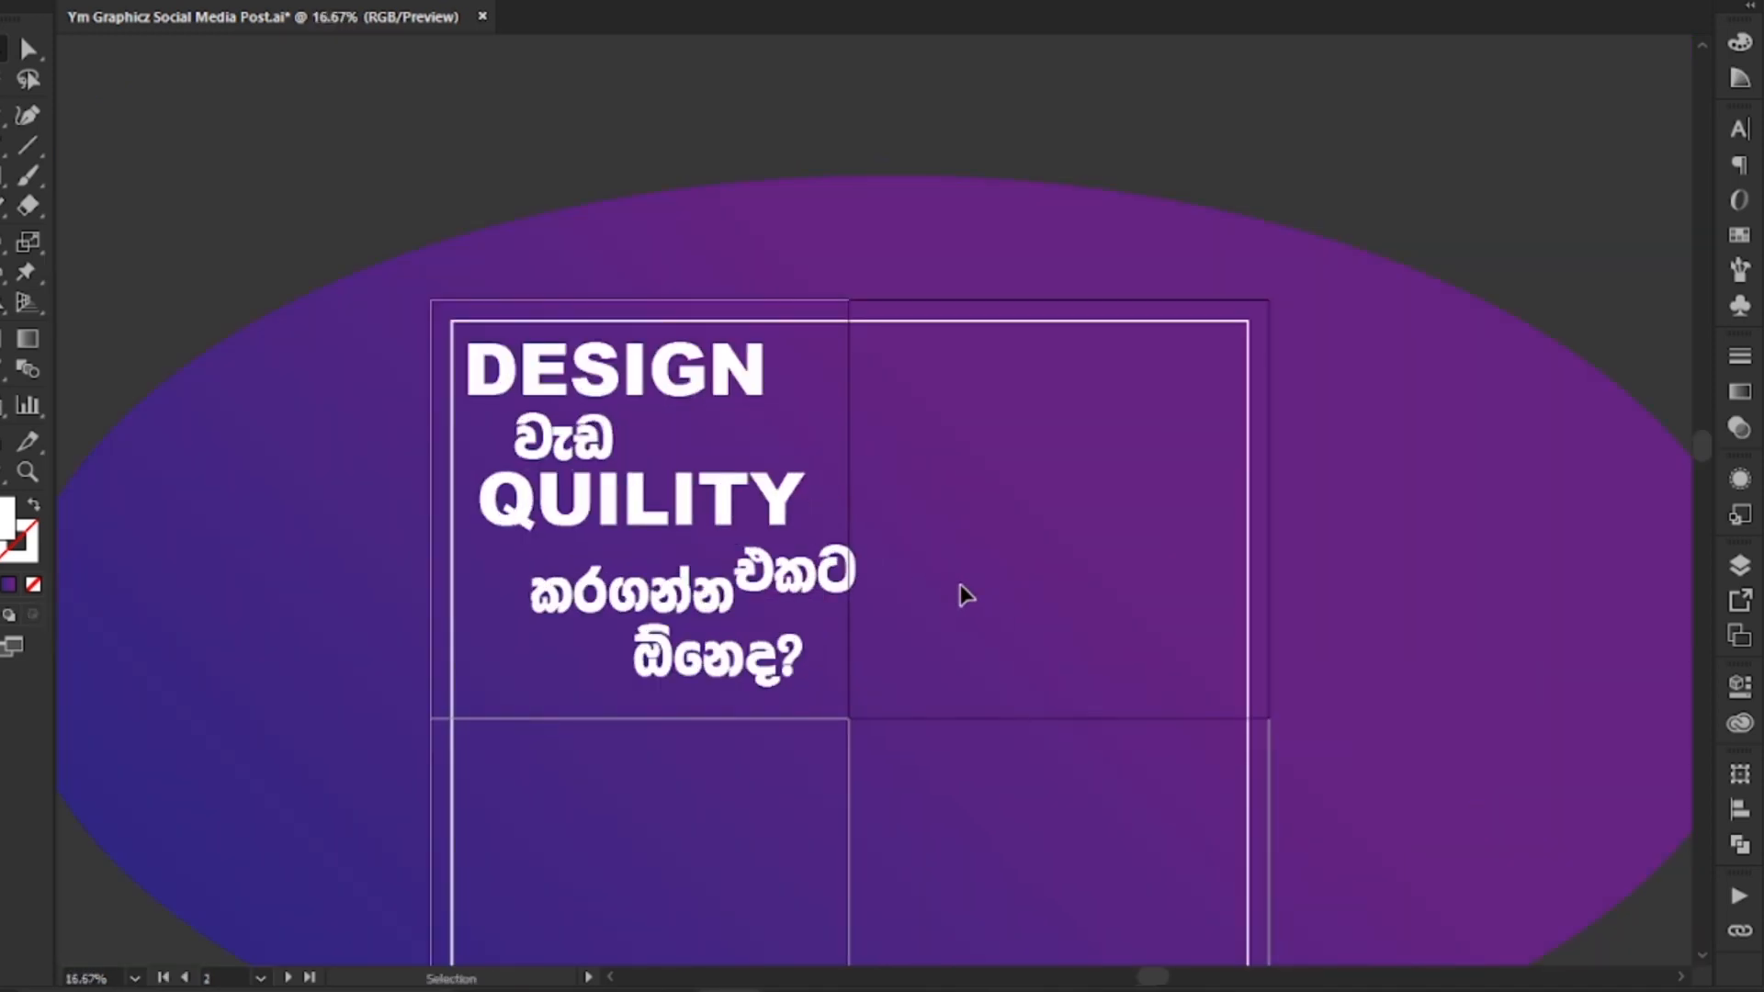
# Step: Rearrange the headline so QUILITY sits beside වැඩ under DESIGN, with එකට on the line below
pyautogui.scroll(2, 570, 450)
pyautogui.moveTo(598, 438); pyautogui.dragTo(536, 434)
pyautogui.click(781, 570)
pyautogui.moveTo(1088, 665); pyautogui.dragTo(884, 625)
pyautogui.moveTo(777, 537); pyautogui.dragTo(1018, 440)
pyautogui.moveTo(1066, 712); pyautogui.dragTo(654, 572)
# Step: Position කරගන්න under එකට, then enlarge ඕනෙද? and place it on the last headline line
pyautogui.moveTo(735, 763); pyautogui.dragTo(823, 712)
pyautogui.scroll(-1, 822, 713)
pyautogui.moveTo(918, 818); pyautogui.dragTo(744, 818)
pyautogui.scroll(-2, 932, 751)
pyautogui.moveTo(911, 756); pyautogui.dragTo(1032, 798)
pyautogui.moveTo(932, 734); pyautogui.dragTo(917, 705)
pyautogui.scroll(1, 909, 698)
# Step: Change the four Sinhala headline words to the FMGanganee x font
pyautogui.click(561, 344)
pyautogui.keyDown('shift'); pyautogui.click(588, 460); pyautogui.keyUp('shift')
pyautogui.keyDown('shift'); pyautogui.click(726, 588); pyautogui.keyUp('shift')
pyautogui.keyDown('shift'); pyautogui.click(735, 754); pyautogui.keyUp('shift')
pyautogui.click(924, 1)
pyautogui.write('FM')
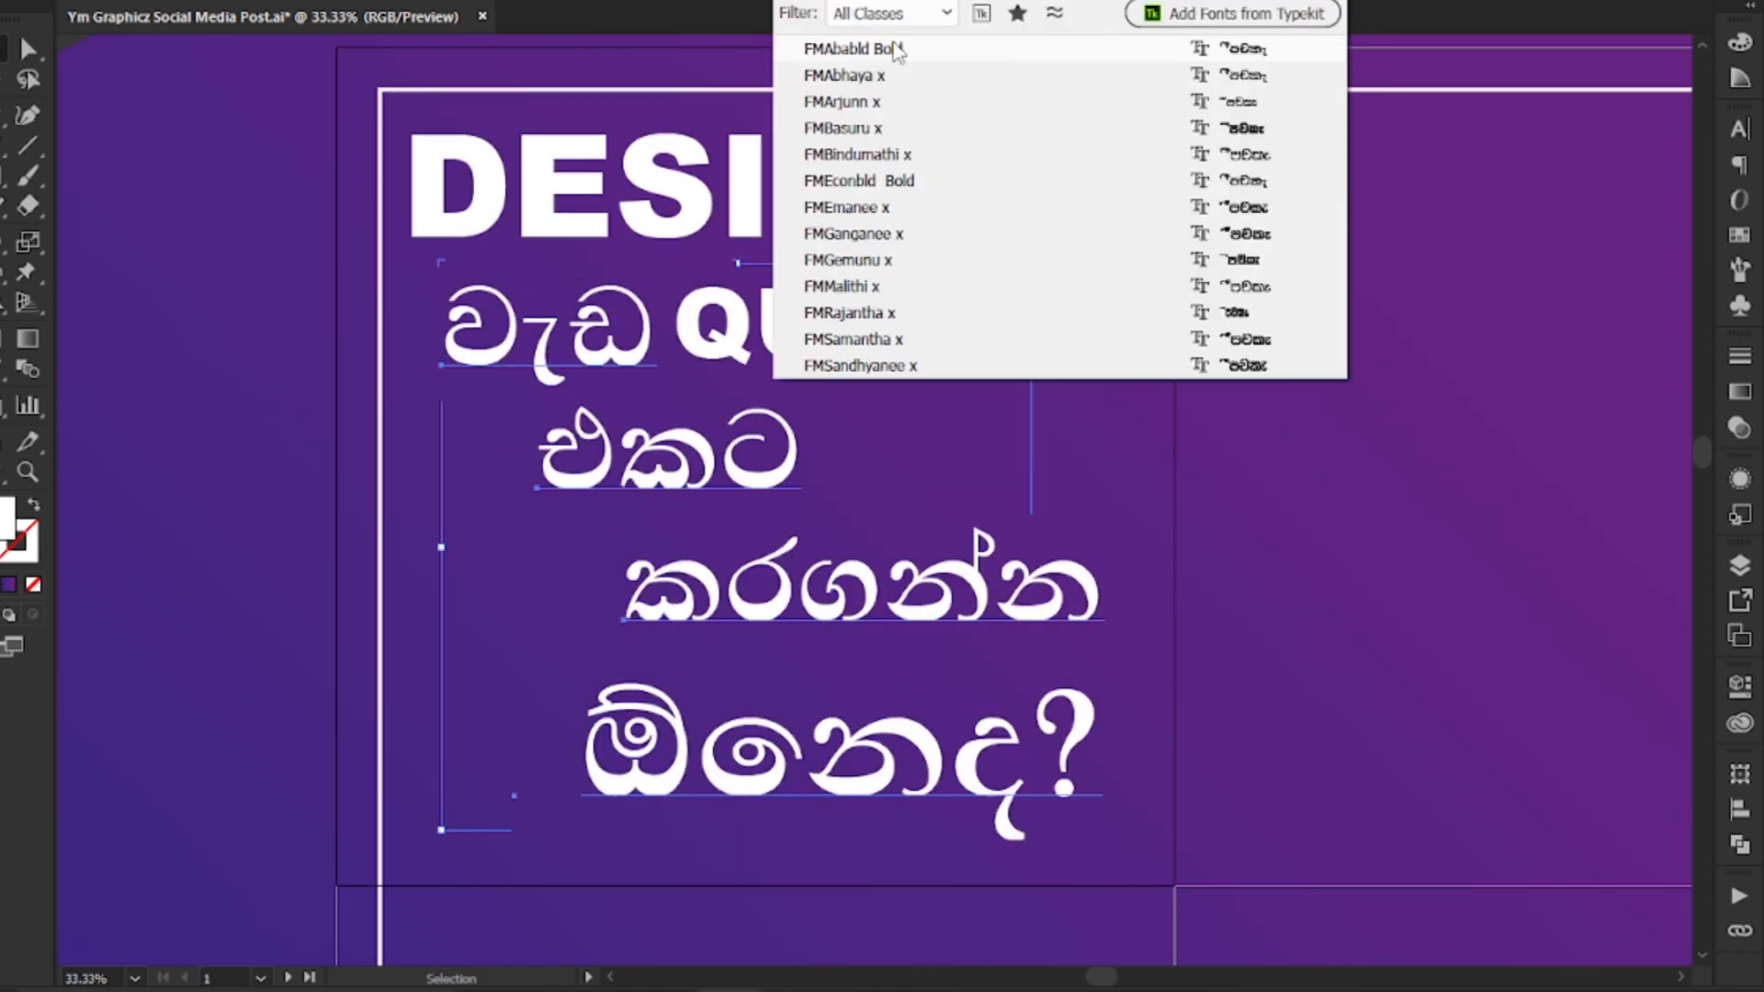
pyautogui.click(928, 233)
pyautogui.click(1303, 284)
pyautogui.click(1008, 361)
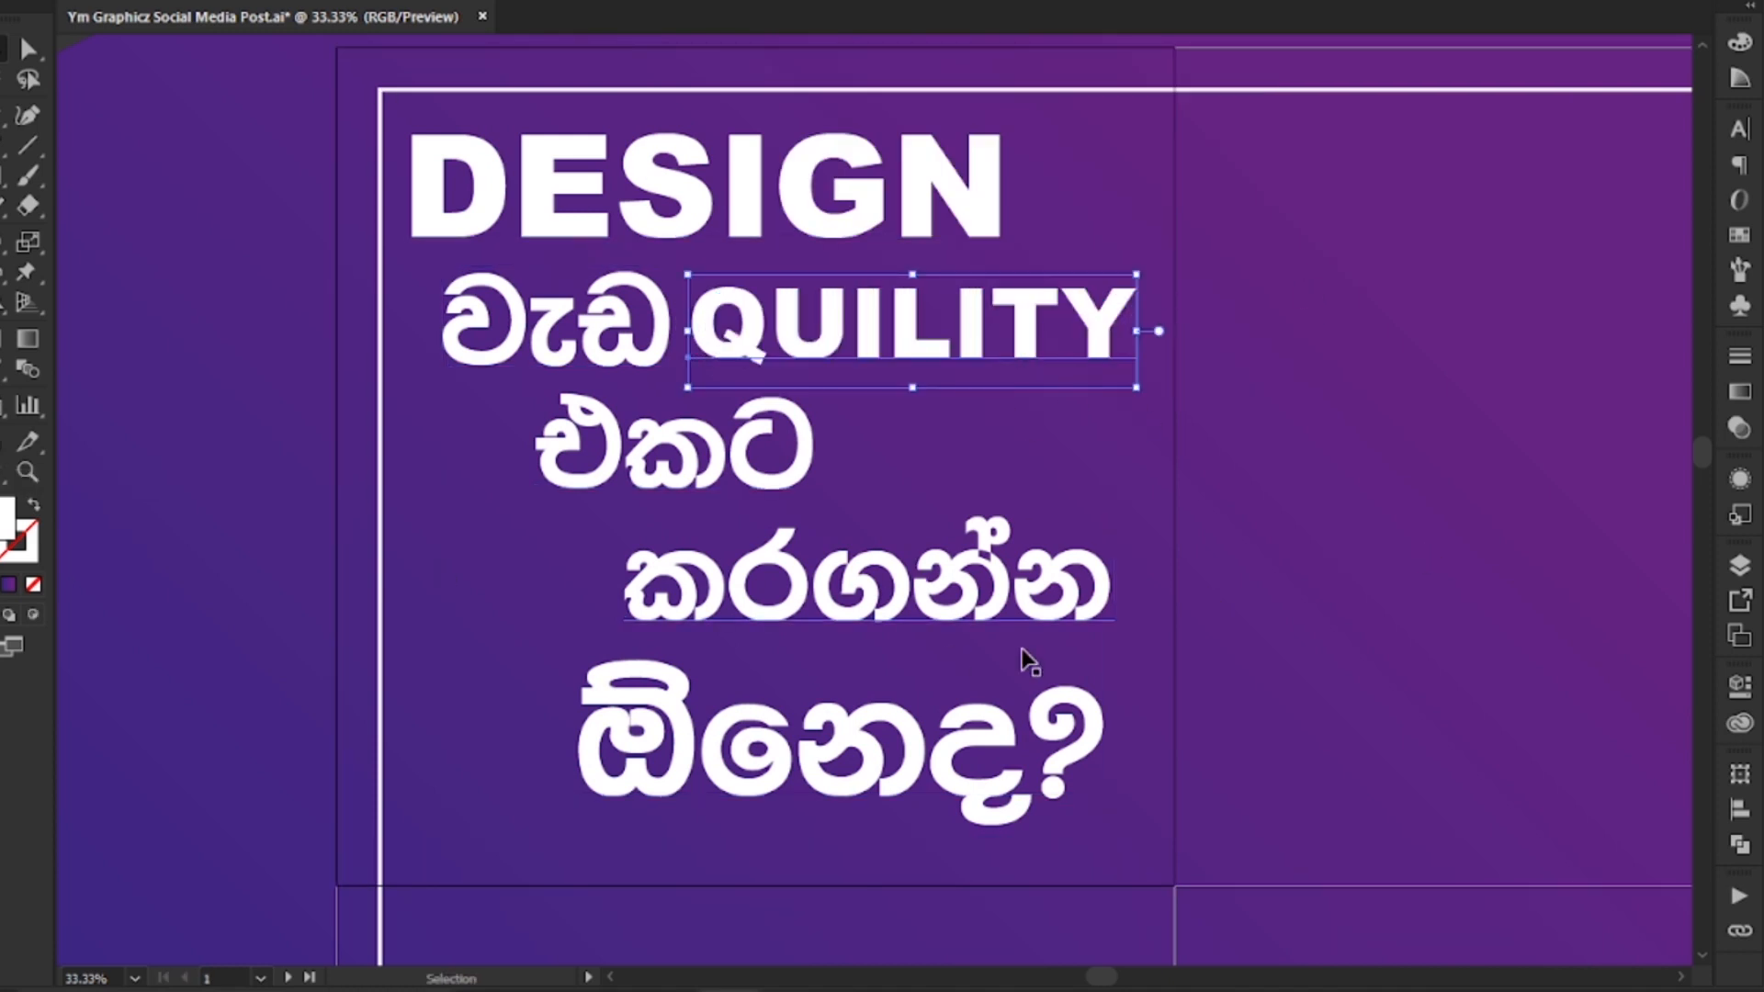
pyautogui.click(3, 50)
pyautogui.click(1259, 497)
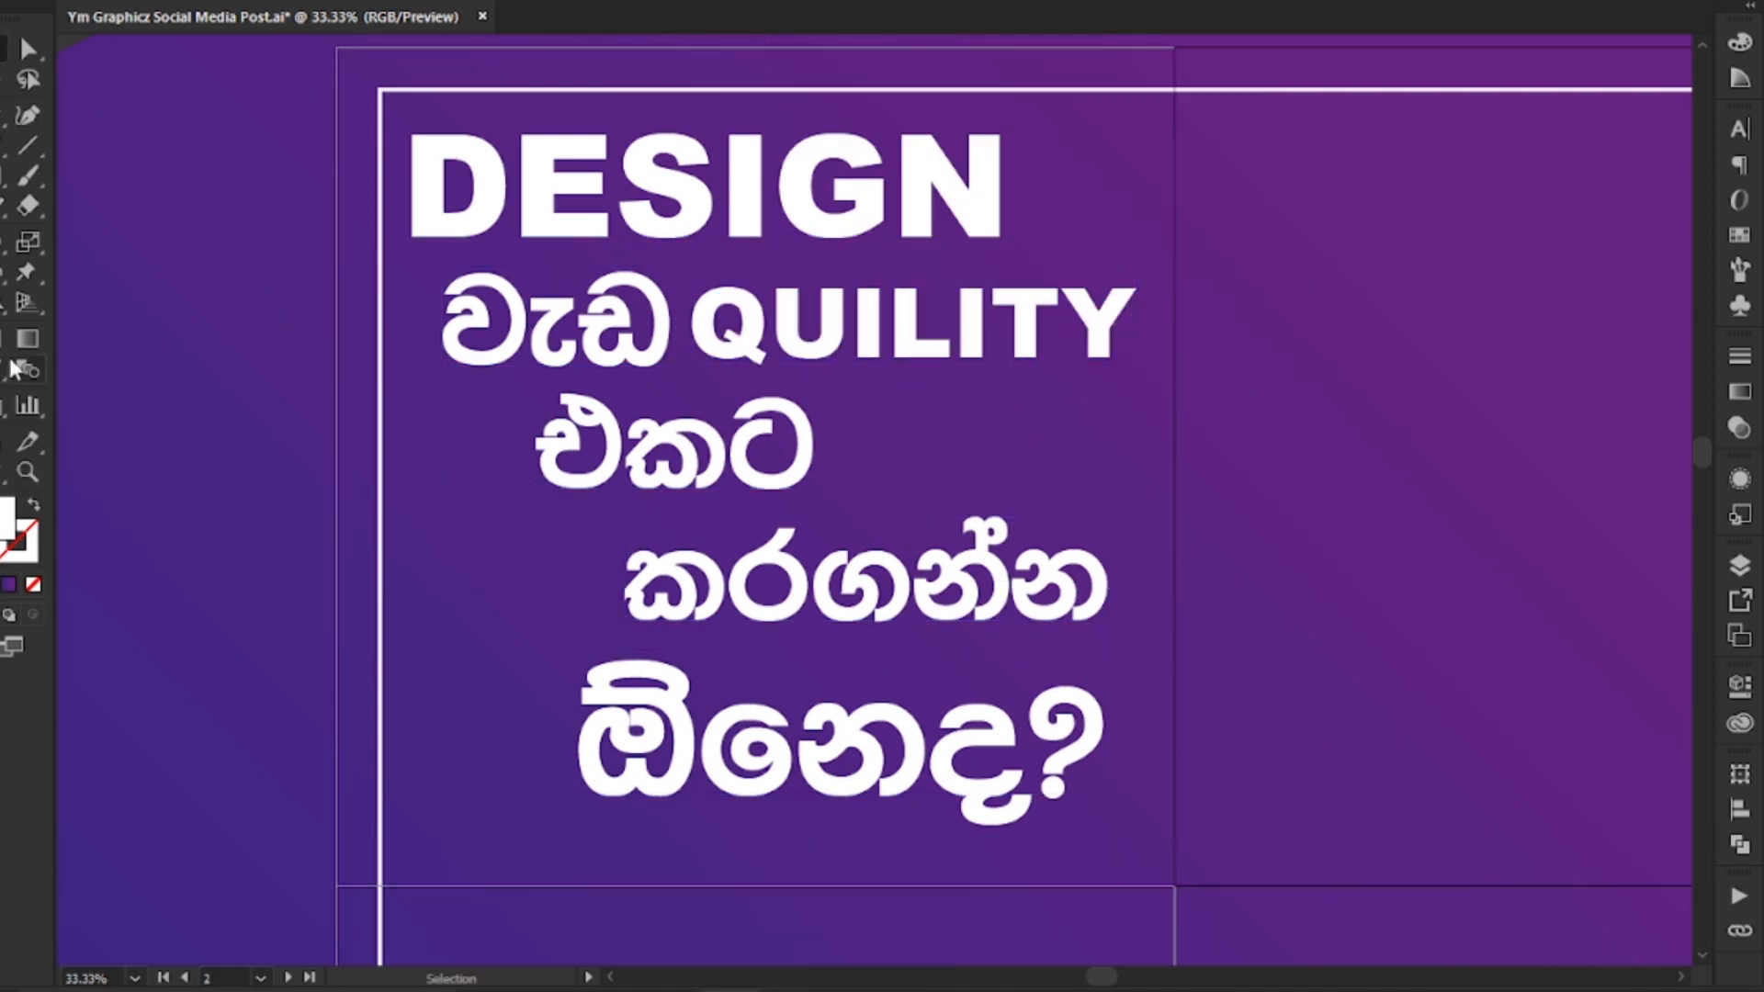
# Step: Draw a rectangle over කරගන්න, fill it green and place it behind the word
pyautogui.moveTo(590, 521)
pyautogui.mouseDown()
pyautogui.moveTo(1077, 594)
pyautogui.moveTo(1142, 657)
pyautogui.mouseUp()
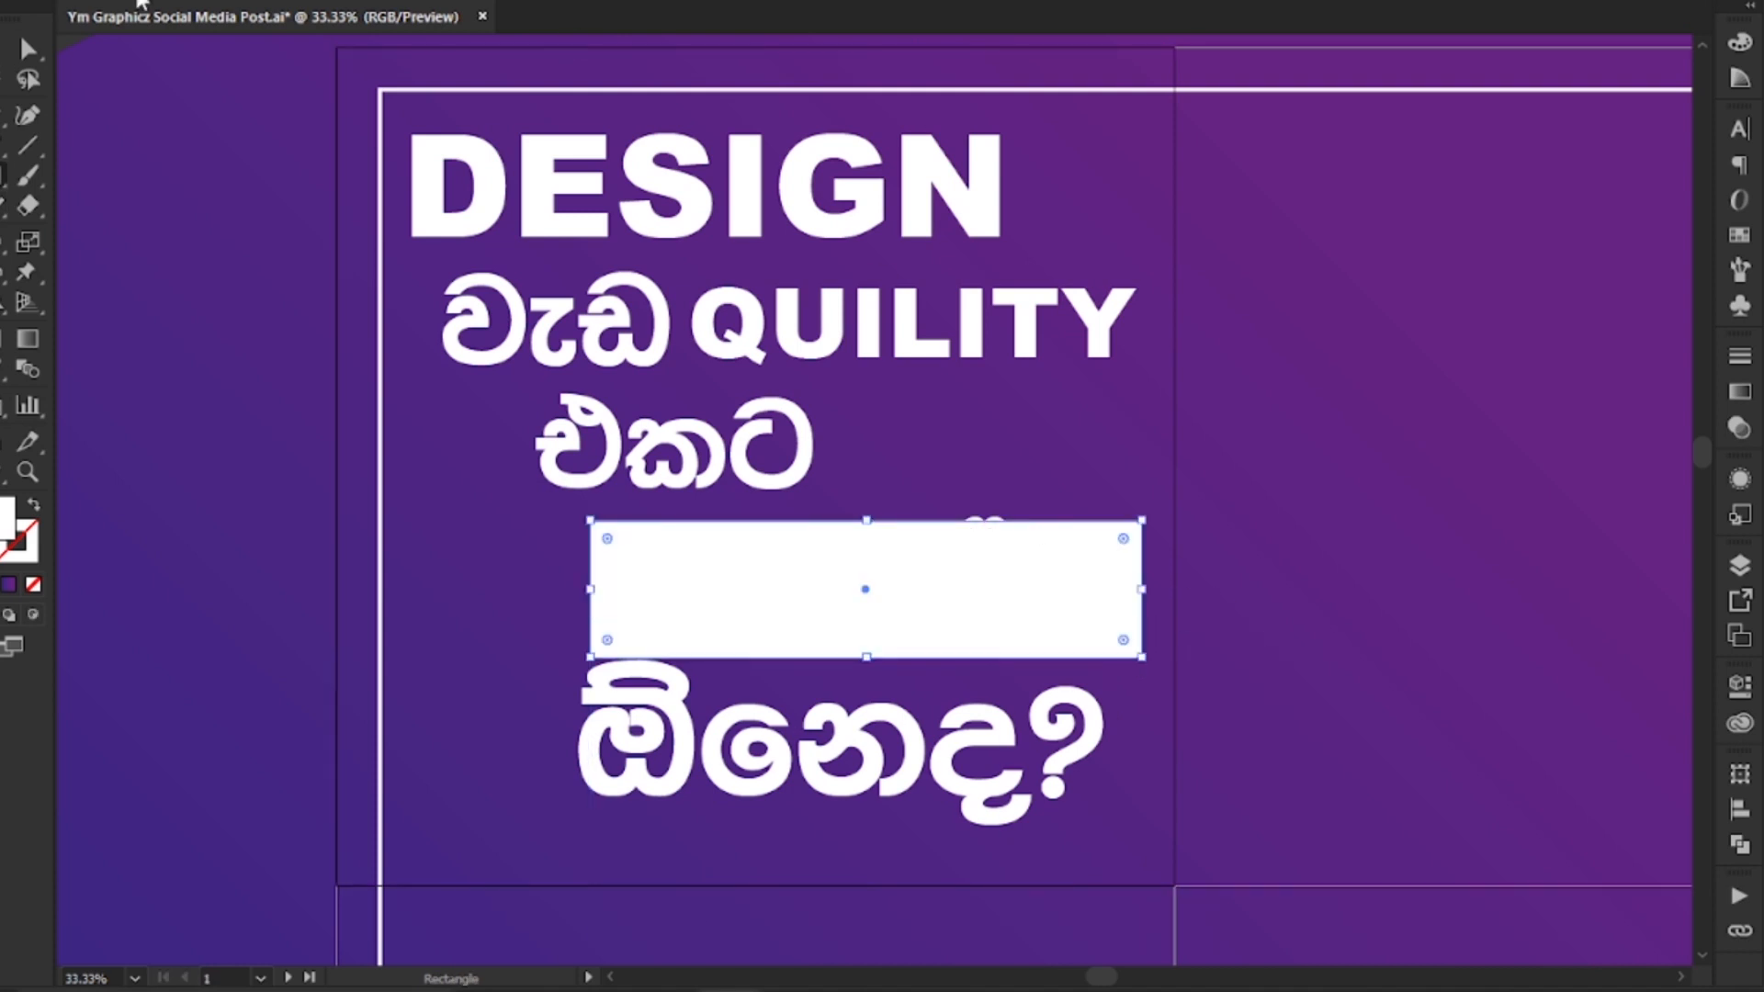
pyautogui.click(136, 2)
pyautogui.click(81, 18)
pyautogui.click(3, 49)
pyautogui.click(1740, 565)
pyautogui.moveTo(1592, 239); pyautogui.dragTo(1587, 355)
pyautogui.click(1272, 345)
pyautogui.click(1100, 602)
pyautogui.keyDown('shift'); pyautogui.click(1123, 625); pyautogui.keyUp('shift')
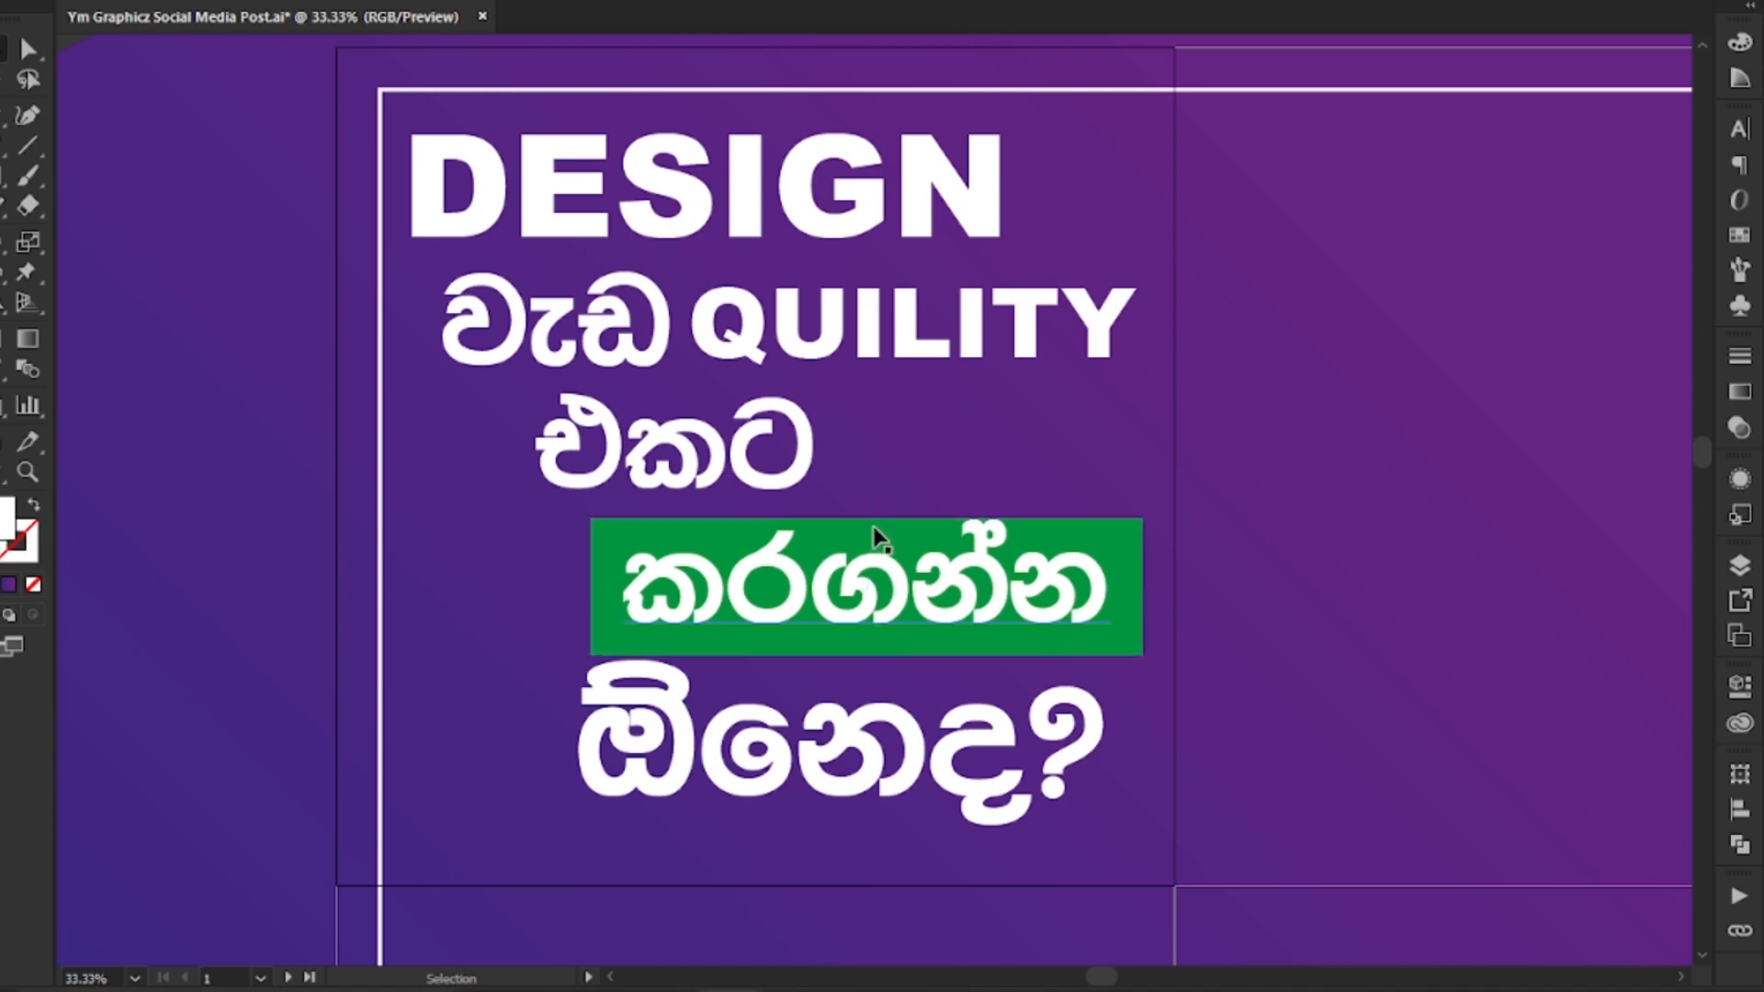
# Step: Adjust the green rectangle's top and bottom edges so it fits closely around කරගන්න
pyautogui.moveTo(868, 520); pyautogui.dragTo(868, 502)
pyautogui.click(919, 2)
pyautogui.click(1277, 551)
pyautogui.click(1057, 610)
pyautogui.moveTo(871, 640); pyautogui.dragTo(871, 637)
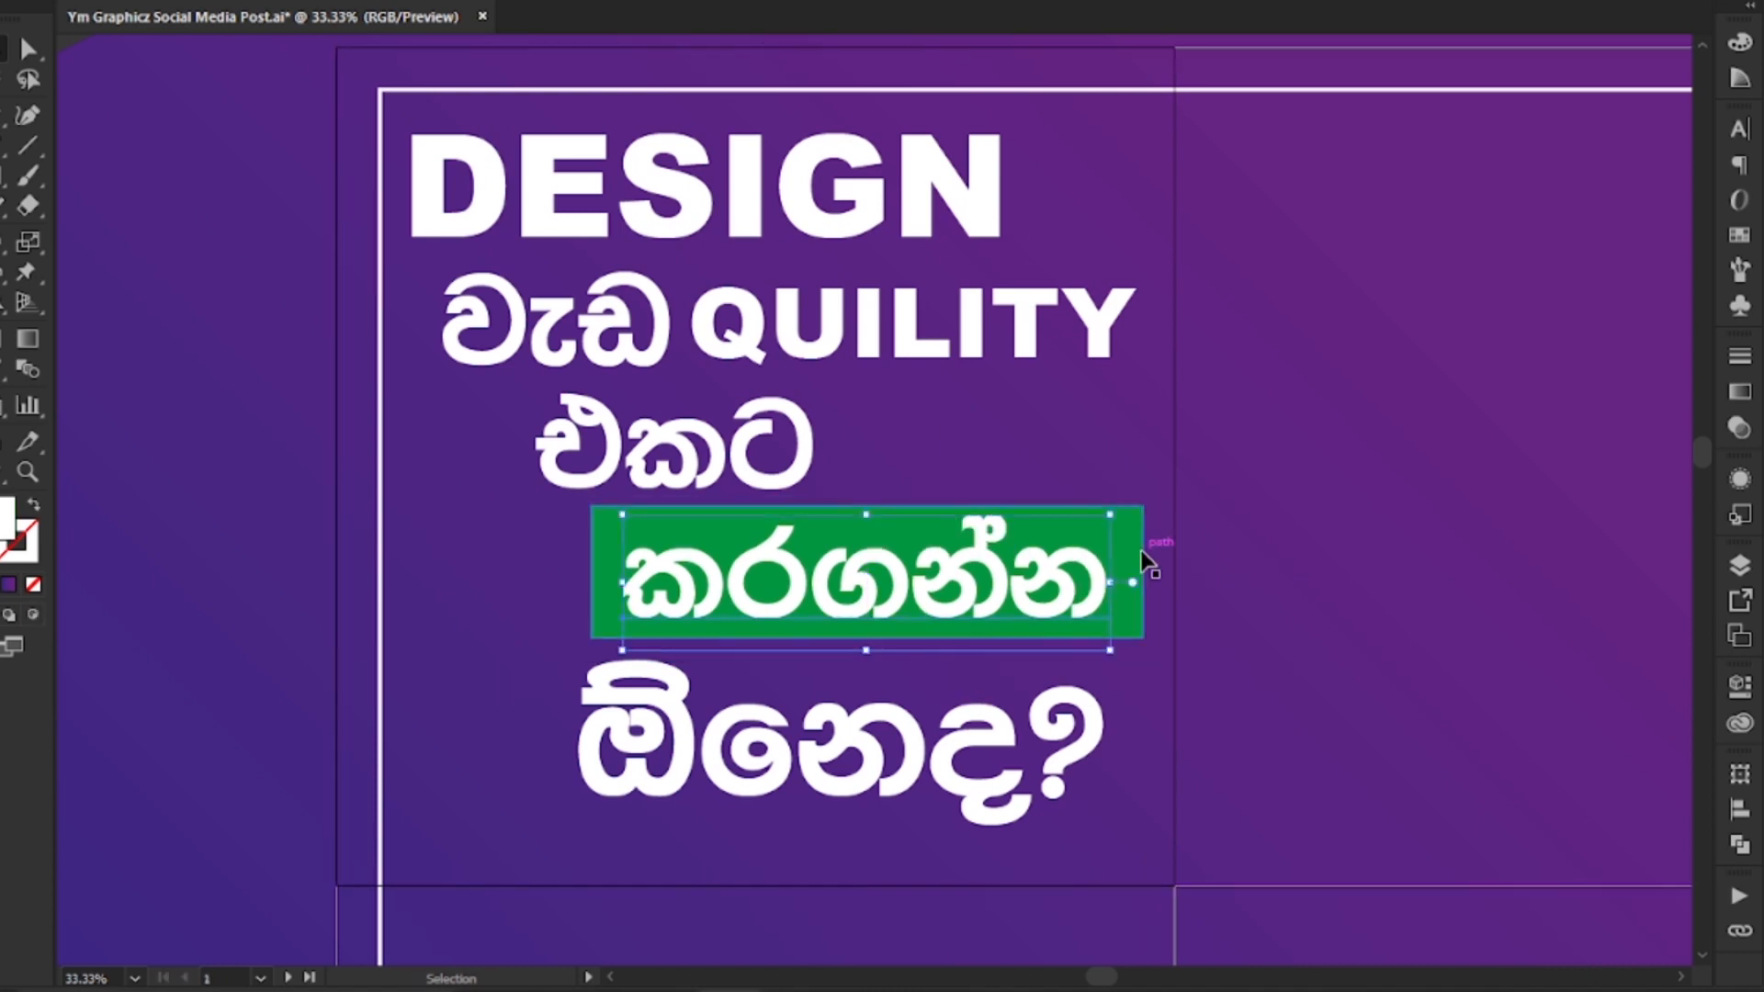
# Step: Try to combine the live text කරගන්න with the green rectangle using the Pathfinder shape modes
pyautogui.click(1739, 843)
pyautogui.click(1536, 827)
pyautogui.click(1087, 501)
pyautogui.keyDown('alt'); pyautogui.click(1496, 830); pyautogui.keyUp('alt')
pyautogui.hotkey('ctrl', 'z')
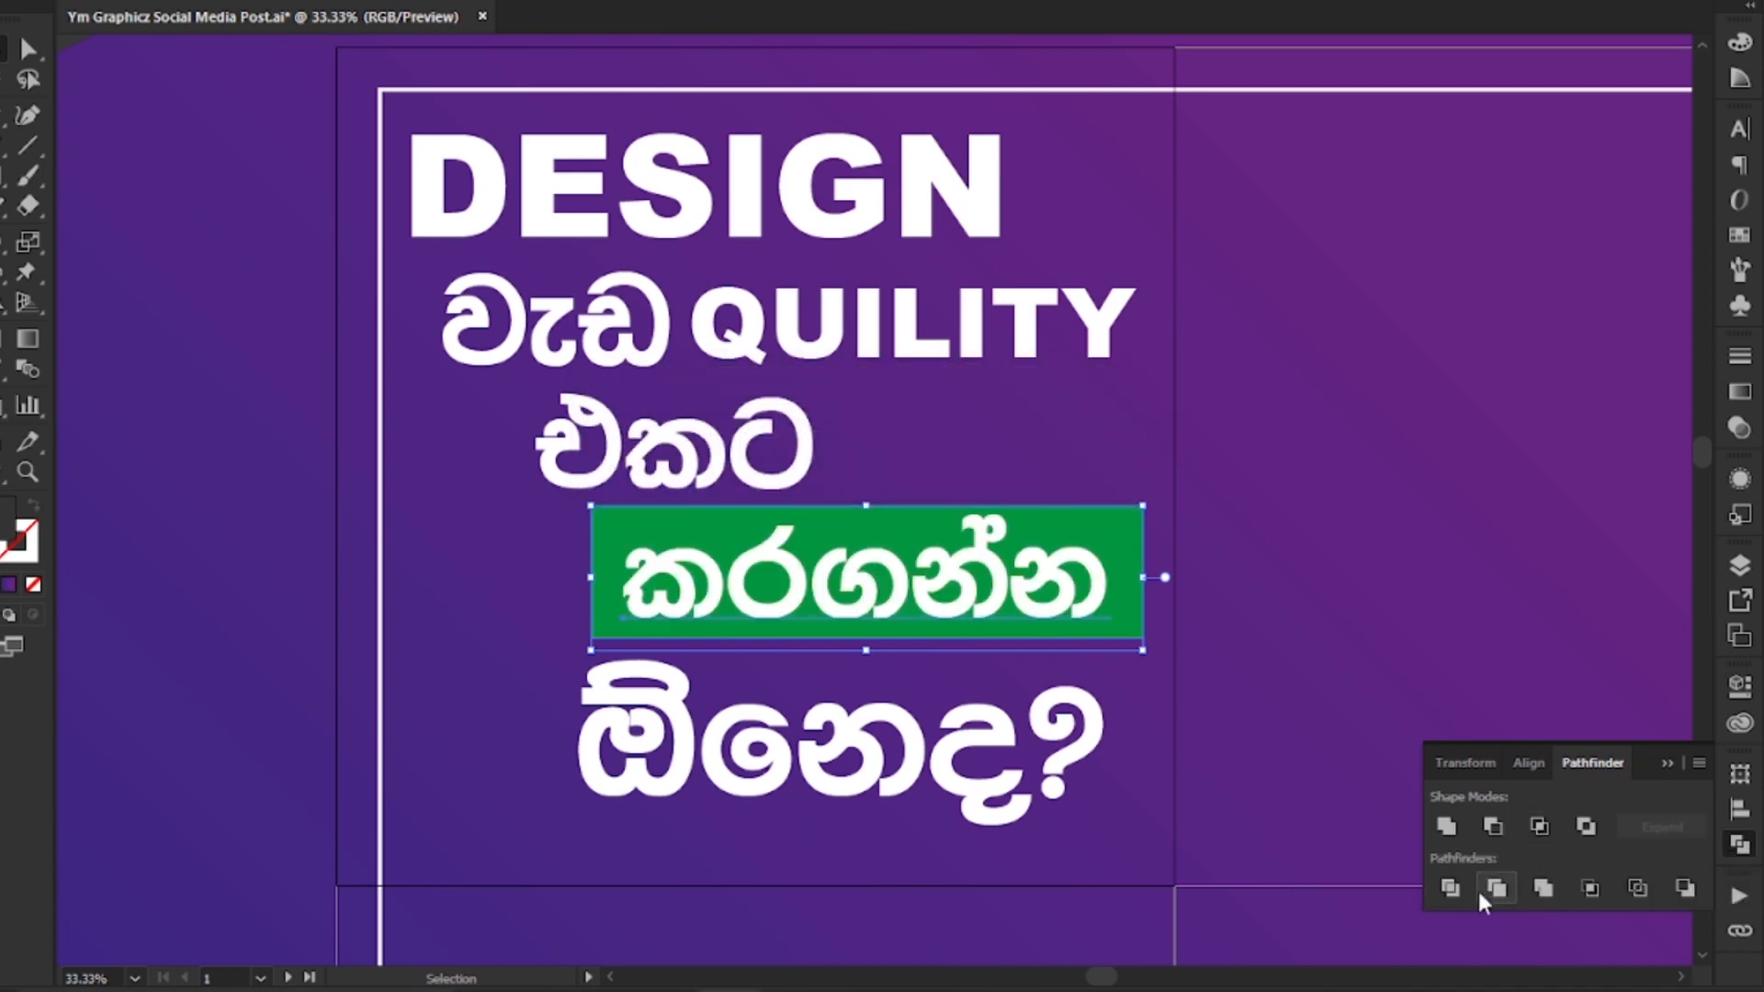
# Step: Convert කරගන්න to outlines and try to cut it out of the green rectangle with Pathfinder
pyautogui.click(184, 0)
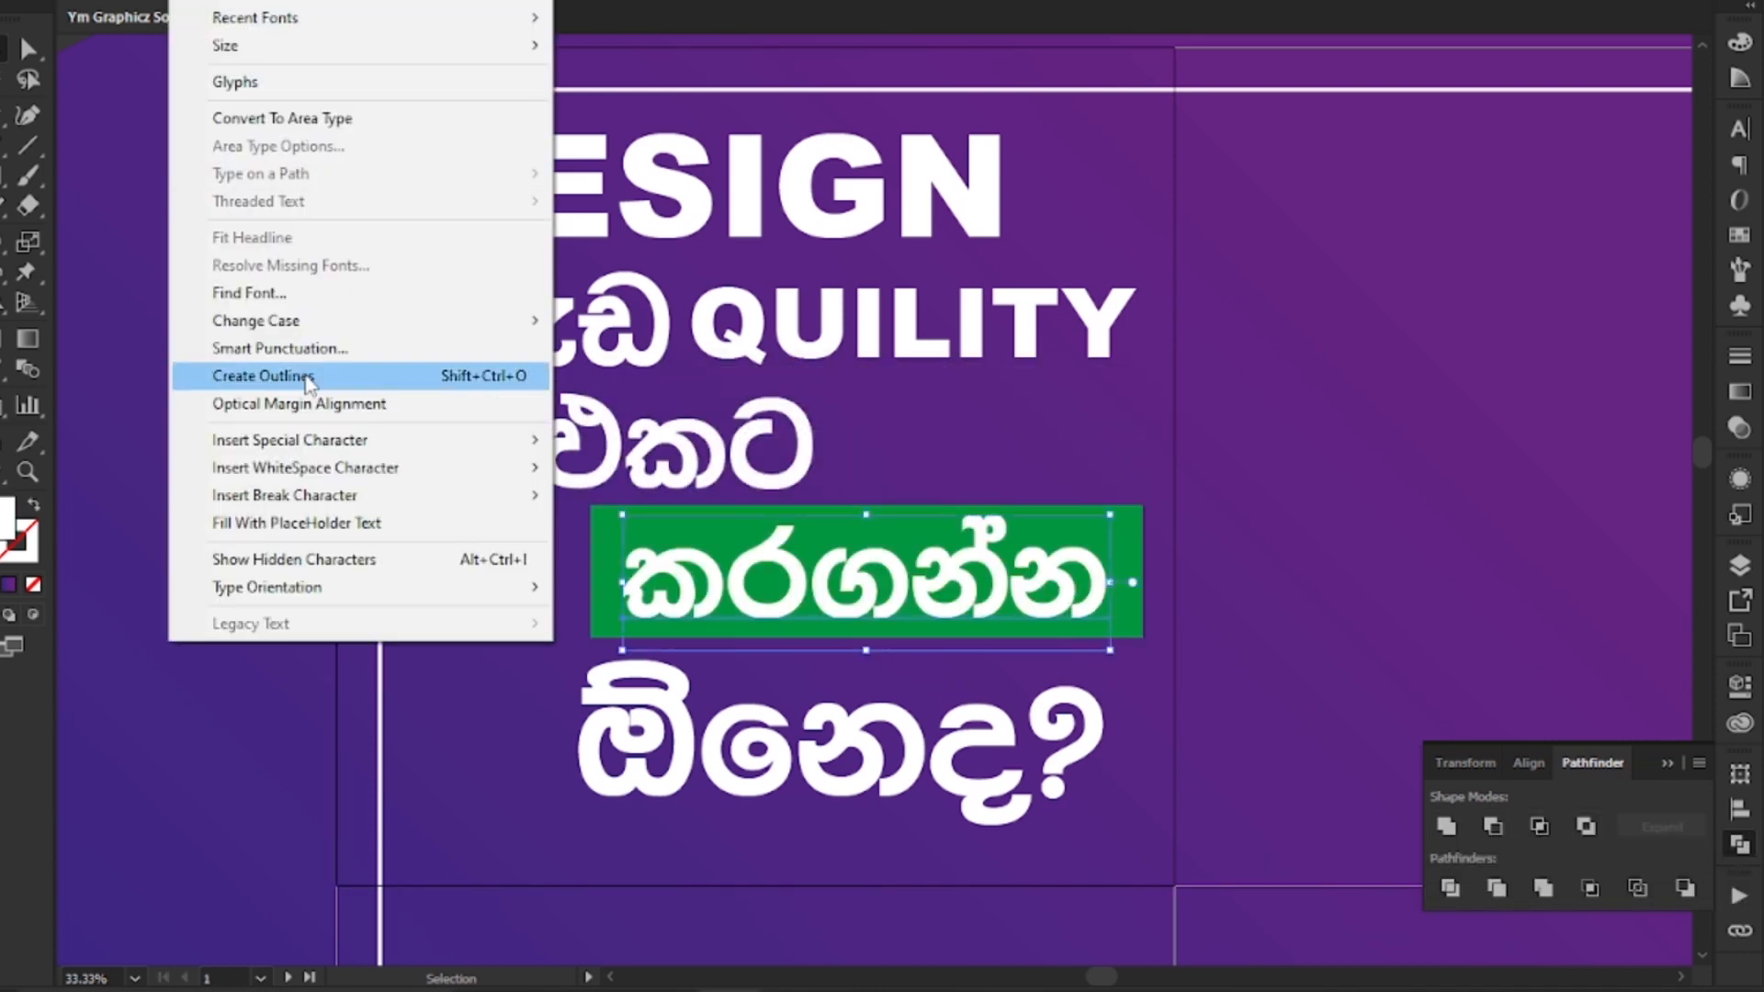
pyautogui.click(305, 381)
pyautogui.click(1538, 827)
pyautogui.click(1083, 497)
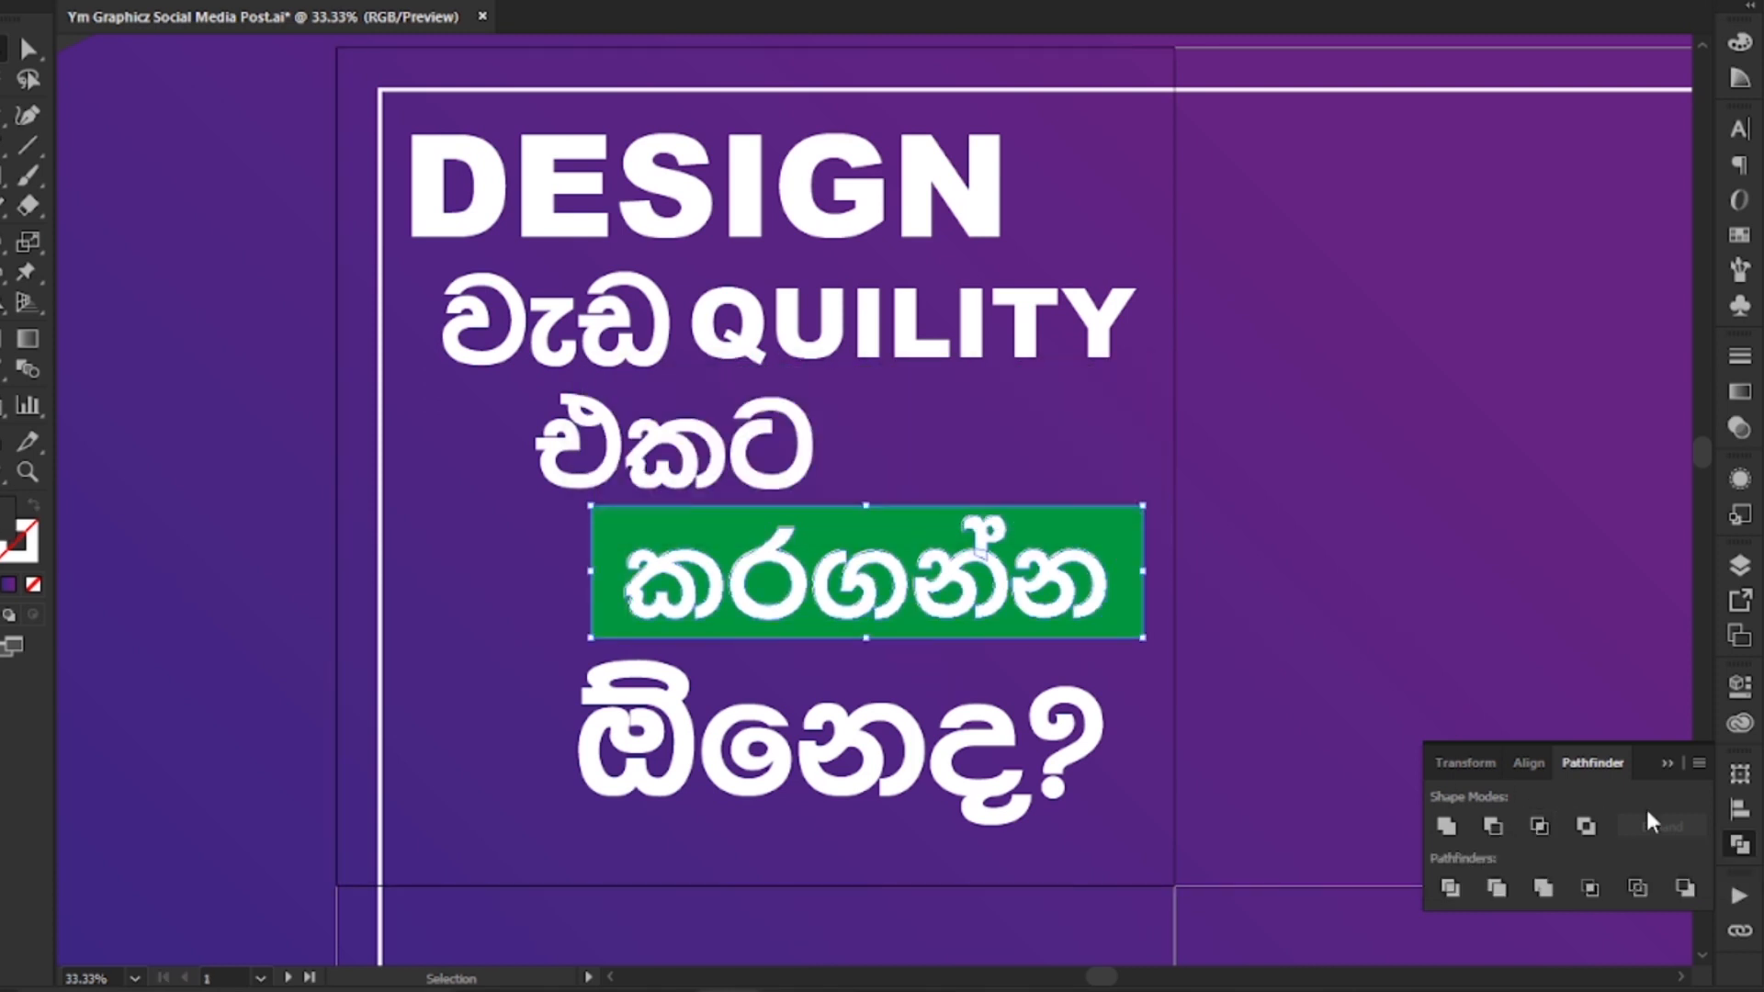
pyautogui.click(1586, 827)
pyautogui.click(1287, 696)
# Step: Convert කරගන්න to outlines again and knock it out of a white-filled rectangle
pyautogui.moveTo(1119, 620); pyautogui.dragTo(1159, 599)
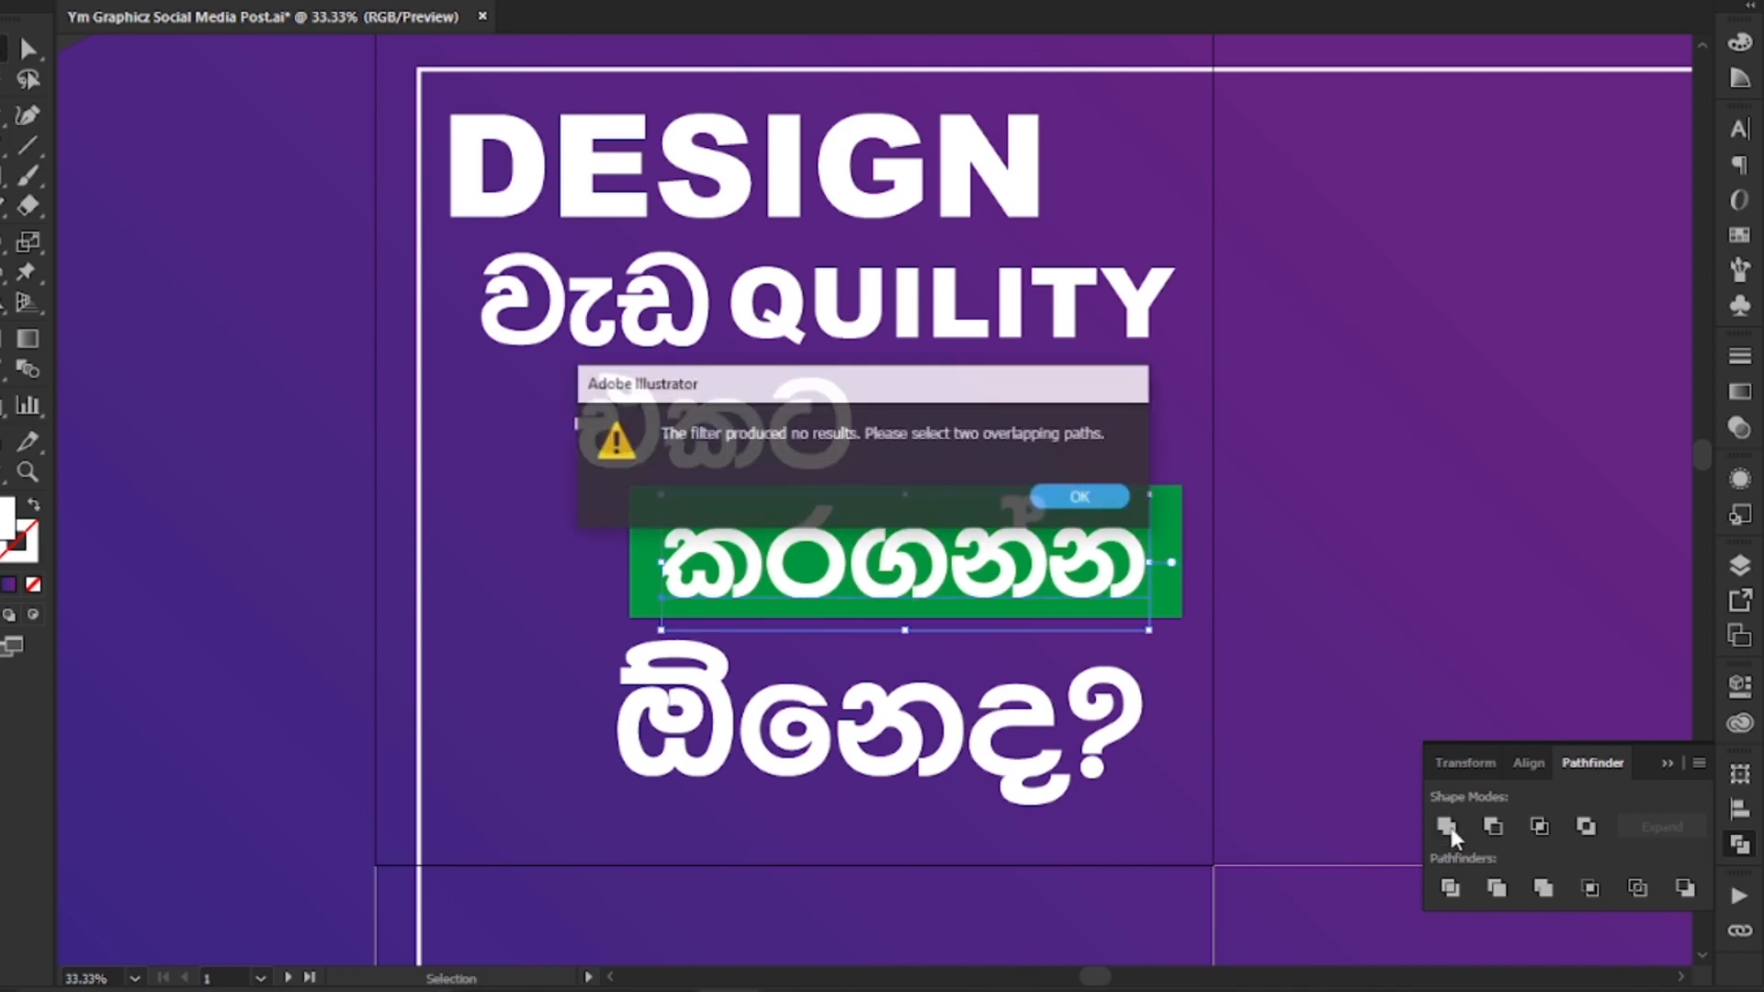
pyautogui.click(1083, 497)
pyautogui.click(183, 2)
pyautogui.click(472, 374)
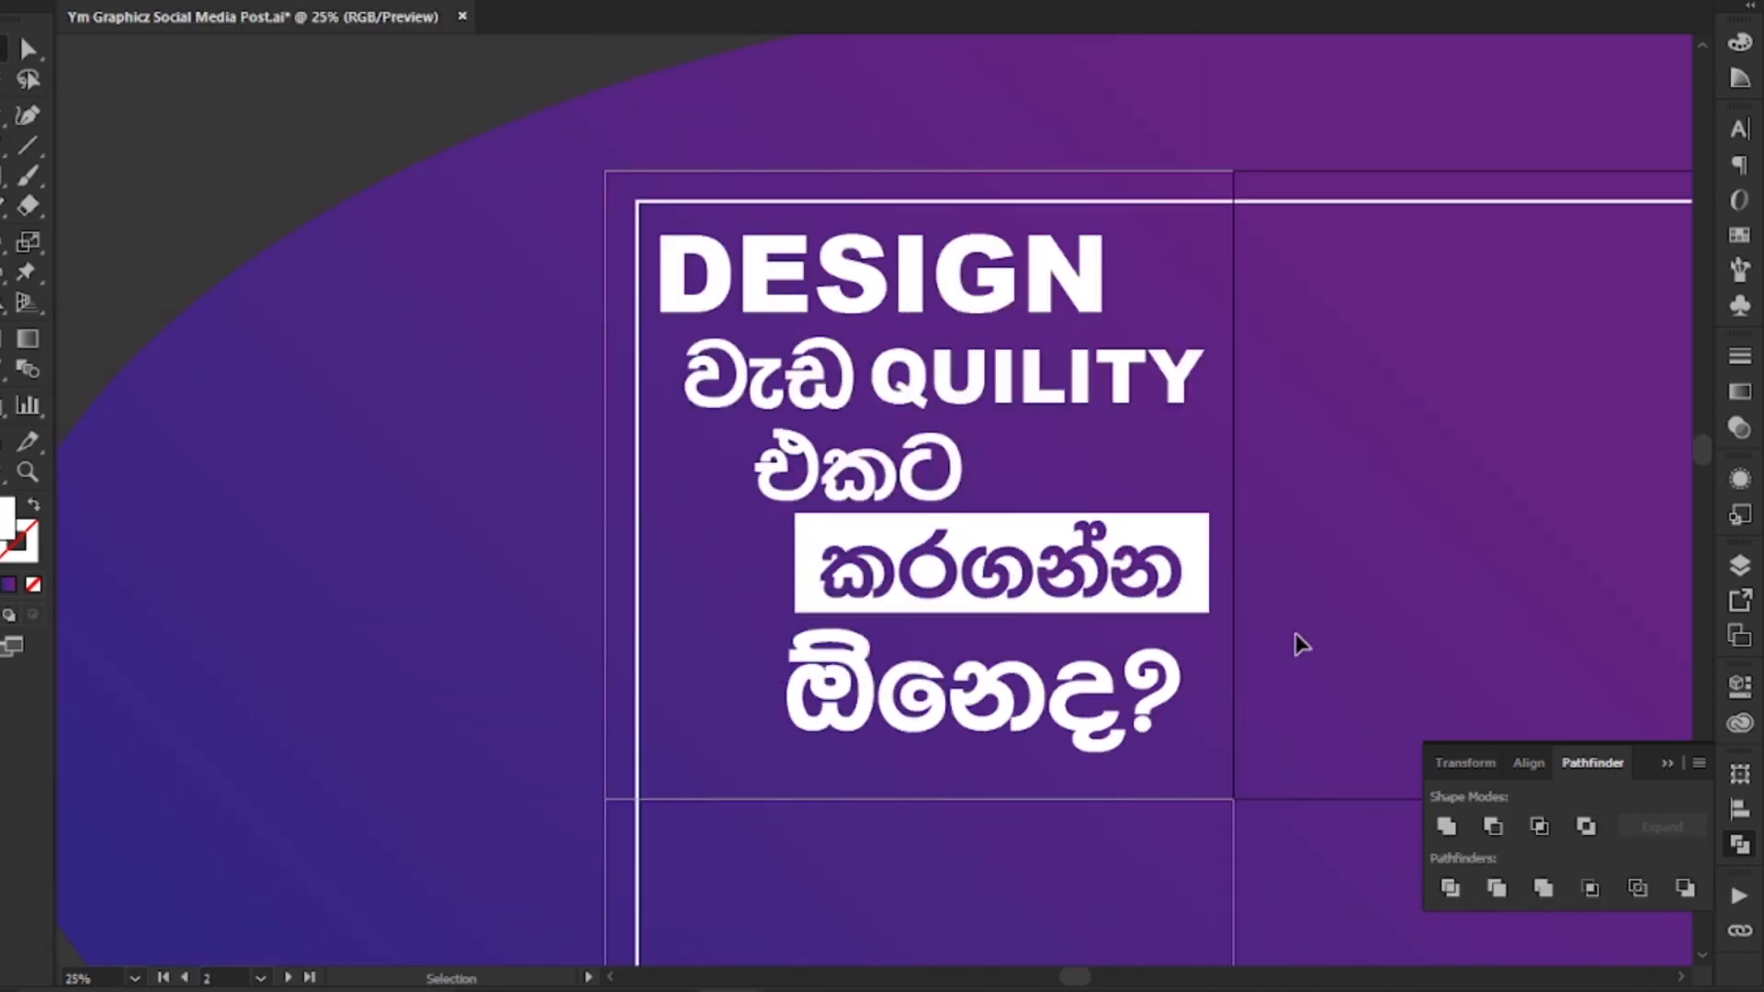
# Step: Shift එකට and ඕනෙද? to the left, and frame ඕනෙද? with an unfilled, white-stroked rectangle
pyautogui.moveTo(919, 464); pyautogui.dragTo(867, 464)
pyautogui.moveTo(1035, 725); pyautogui.dragTo(1012, 725)
pyautogui.moveTo(714, 637); pyautogui.dragTo(1202, 784)
pyautogui.hotkey('shift', 'x')
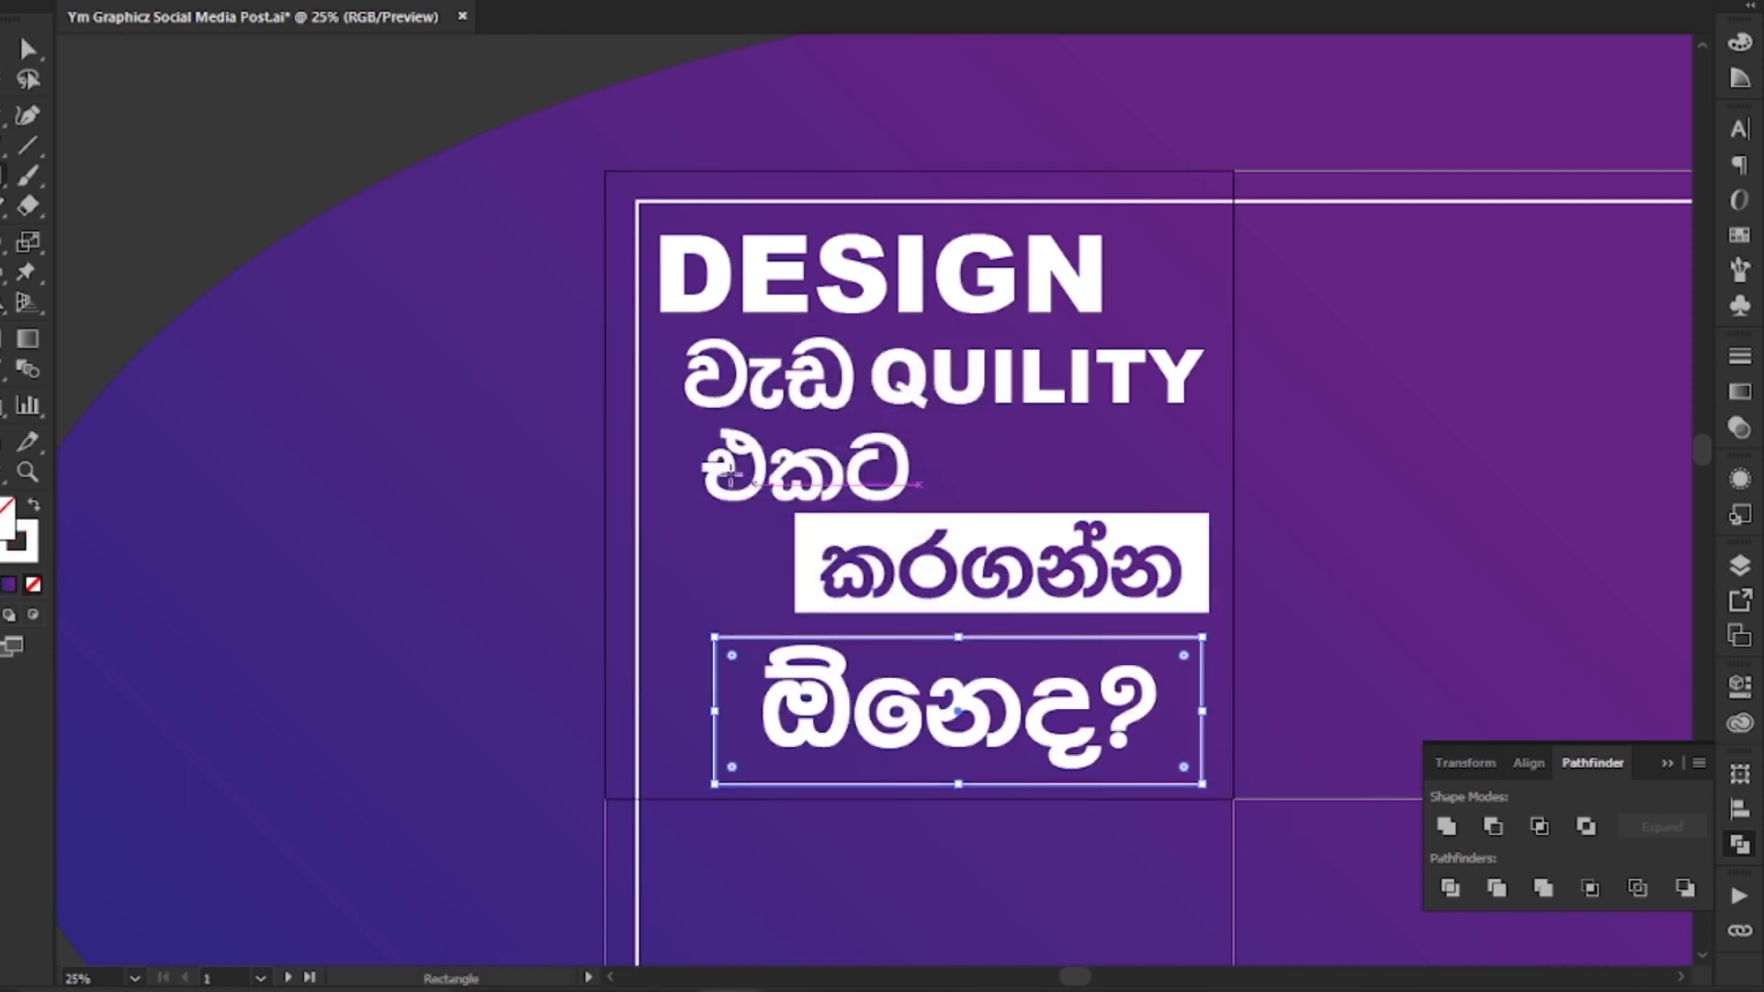
# Step: Draw a small white square and place copies of it on the four corners of the frame
pyautogui.scroll(3, 710, 689)
pyautogui.moveTo(649, 512); pyautogui.dragTo(675, 539)
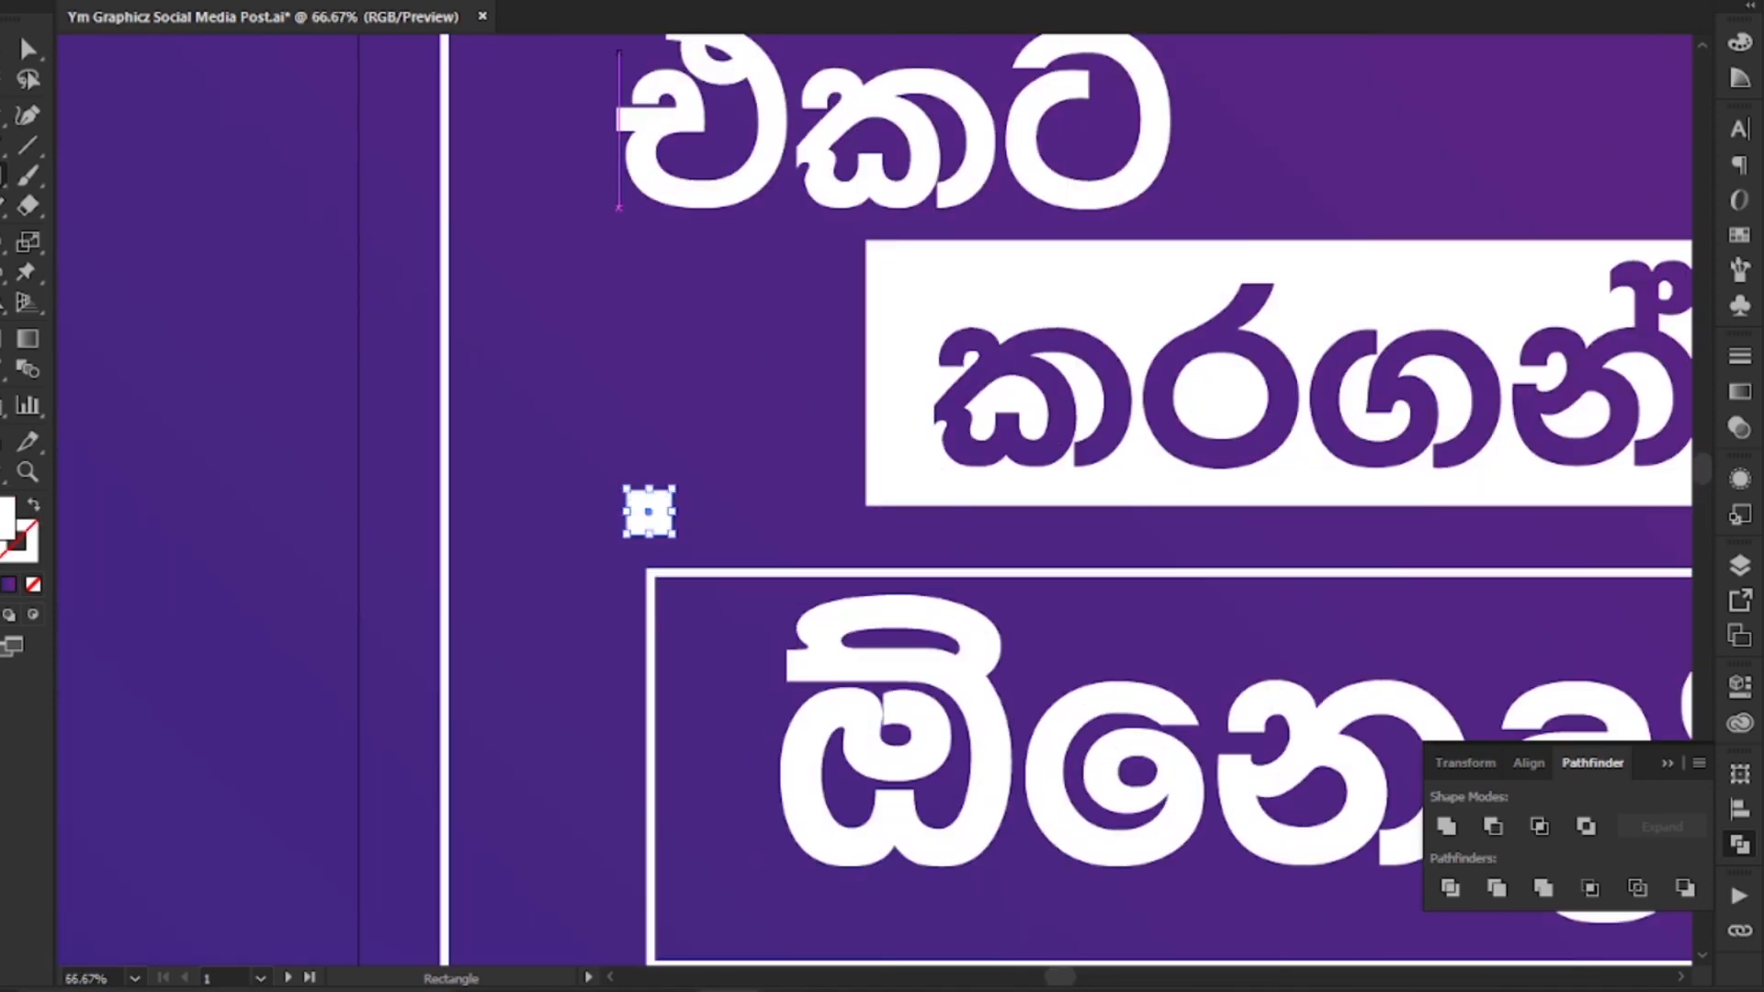
pyautogui.click(783, 573)
pyautogui.moveTo(783, 573); pyautogui.dragTo(344, 368)
pyautogui.moveTo(222, 319); pyautogui.dragTo(225, 384)
pyautogui.moveTo(225, 384); pyautogui.dragTo(225, 770)
pyautogui.moveTo(225, 770); pyautogui.dragTo(201, 618)
pyautogui.moveTo(276, 372); pyautogui.dragTo(1575, 368)
pyautogui.scroll(-2, 919, 506)
pyautogui.moveTo(276, 645); pyautogui.dragTo(1595, 647)
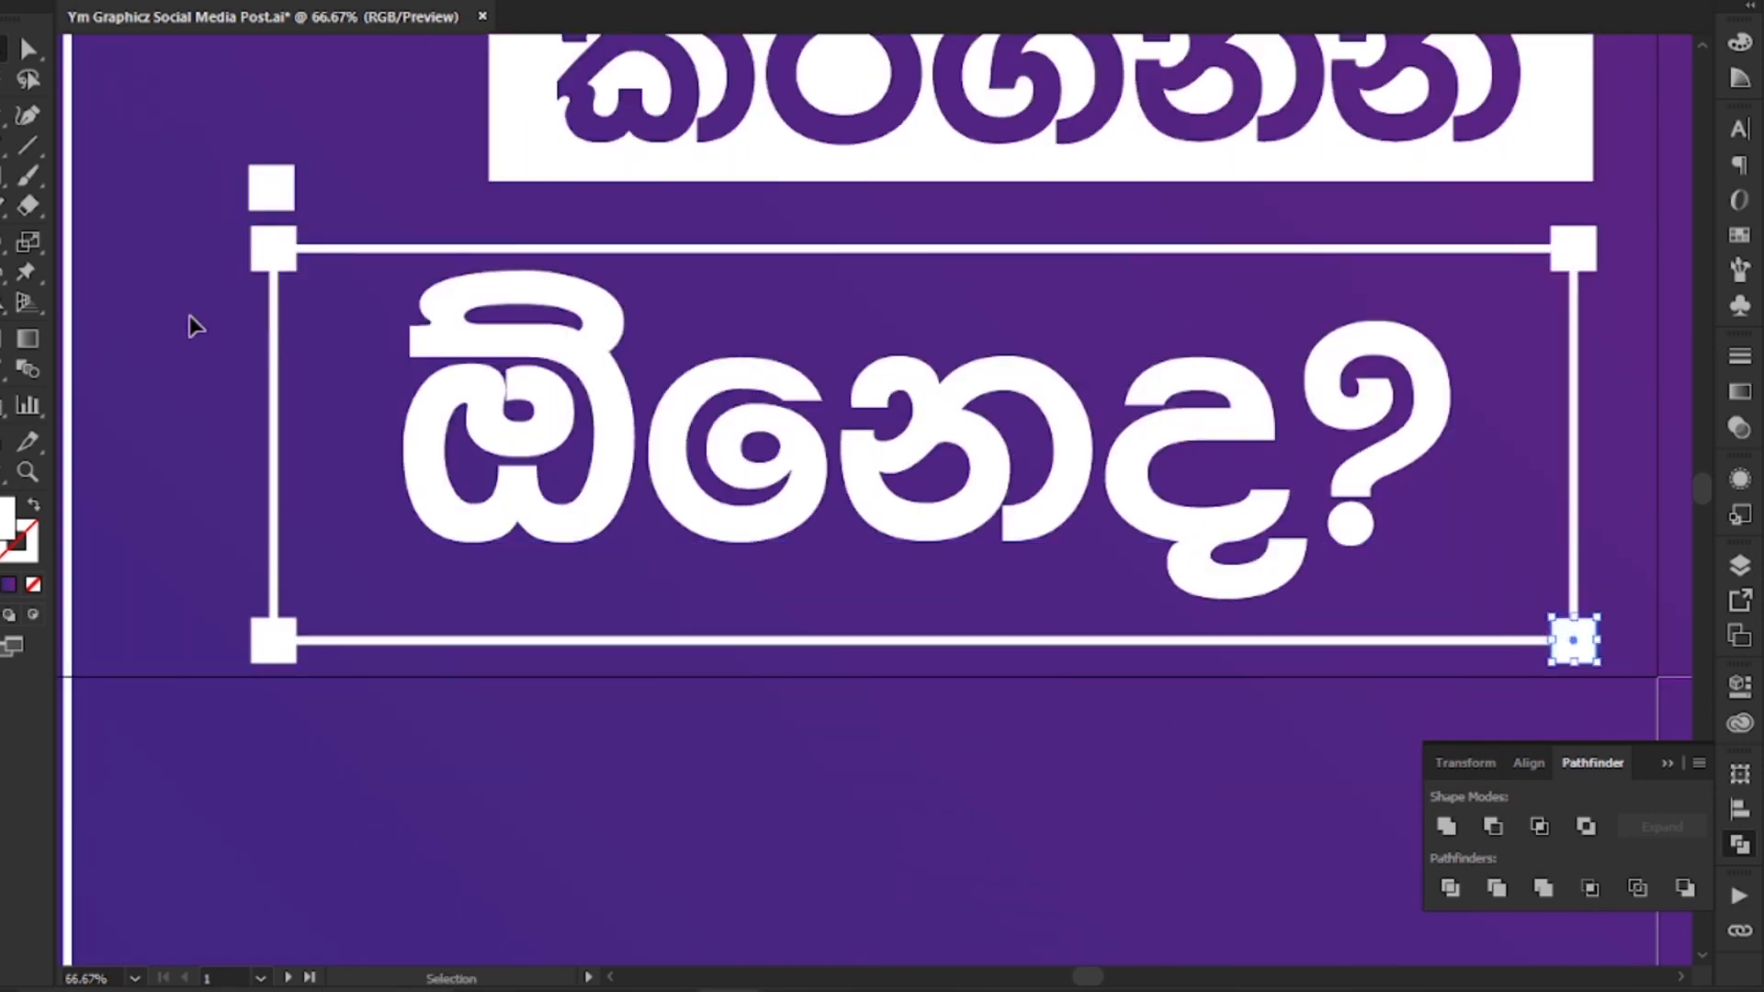
# Step: Show the rulers, add a vertical guide through the frame's centre and copy squares onto its top and bottom midpoints
pyautogui.hotkey('ctrl', 'r')
pyautogui.moveTo(66, 368); pyautogui.dragTo(926, 445)
pyautogui.click(814, 501)
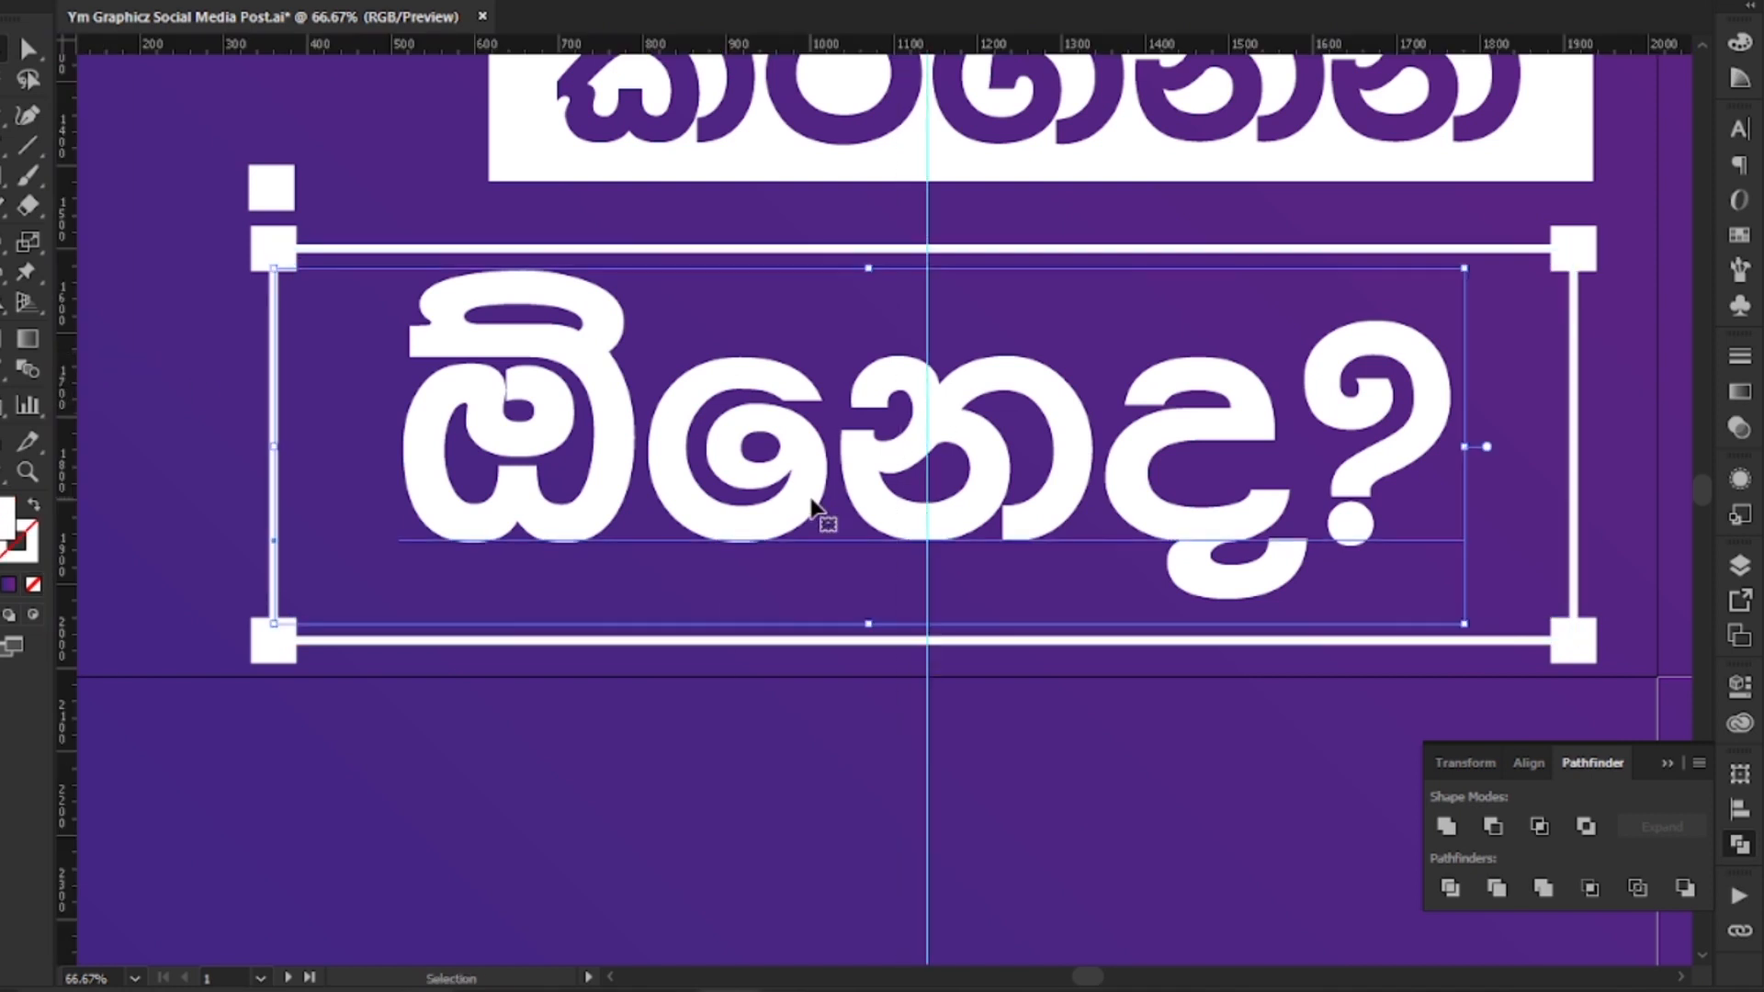
pyautogui.click(780, 249)
pyautogui.moveTo(264, 256); pyautogui.dragTo(916, 281)
pyautogui.moveTo(932, 257); pyautogui.dragTo(946, 646)
# Step: Remove the vertical centre guide from view
pyautogui.scroll(-6, 928, 340)
pyautogui.click(901, 785)
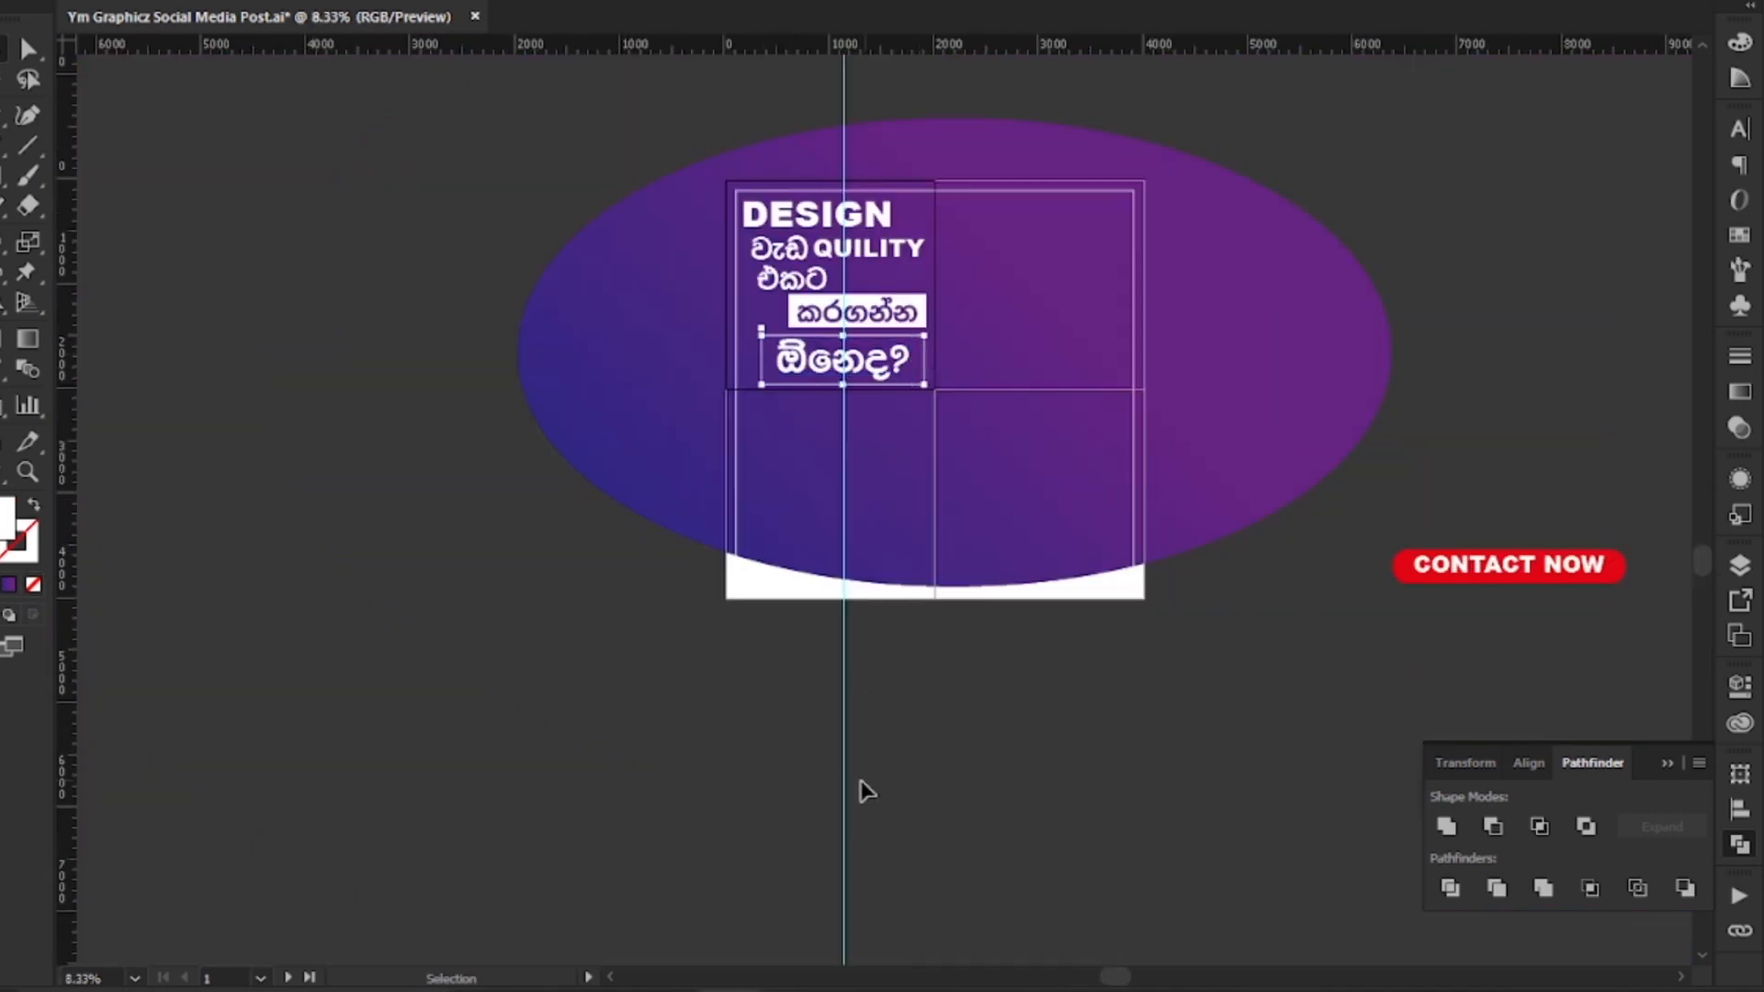
pyautogui.rightClick(849, 765)
pyautogui.click(909, 566)
# Step: Delete the spare white square above the frame and nudge the frame with its squares around ඕනෙද?
pyautogui.scroll(2, 1014, 548)
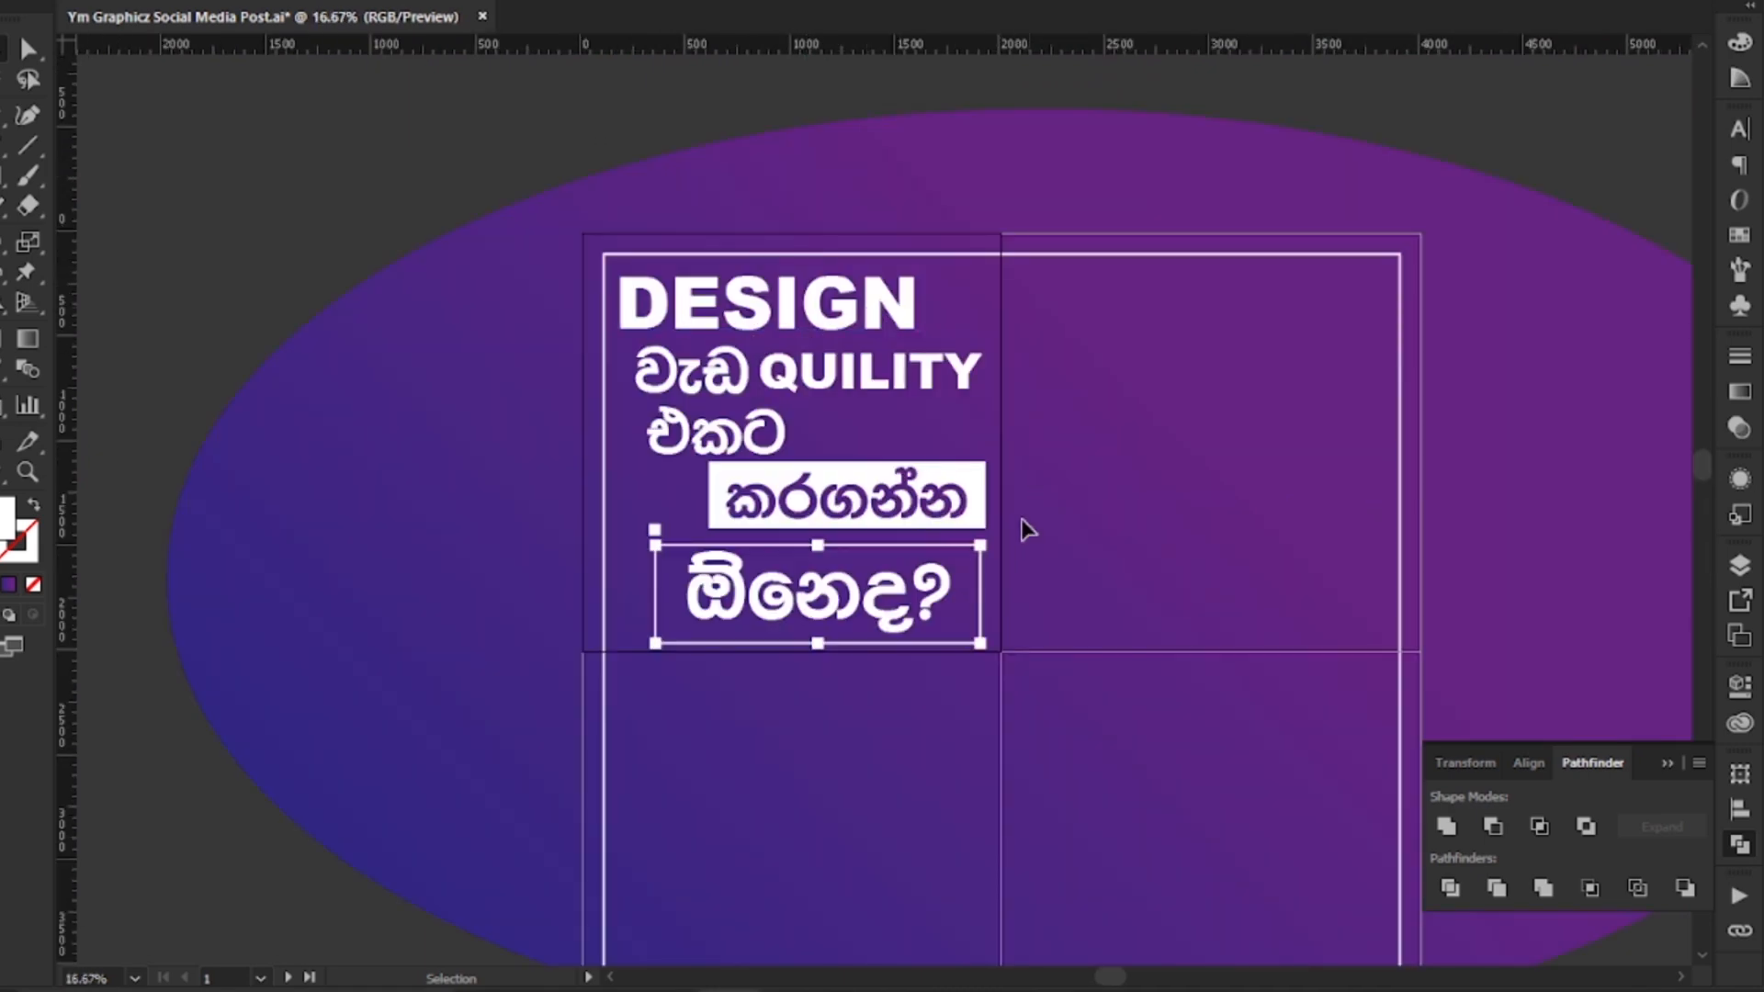
pyautogui.scroll(2, 660, 556)
pyautogui.moveTo(646, 533); pyautogui.dragTo(1195, 726)
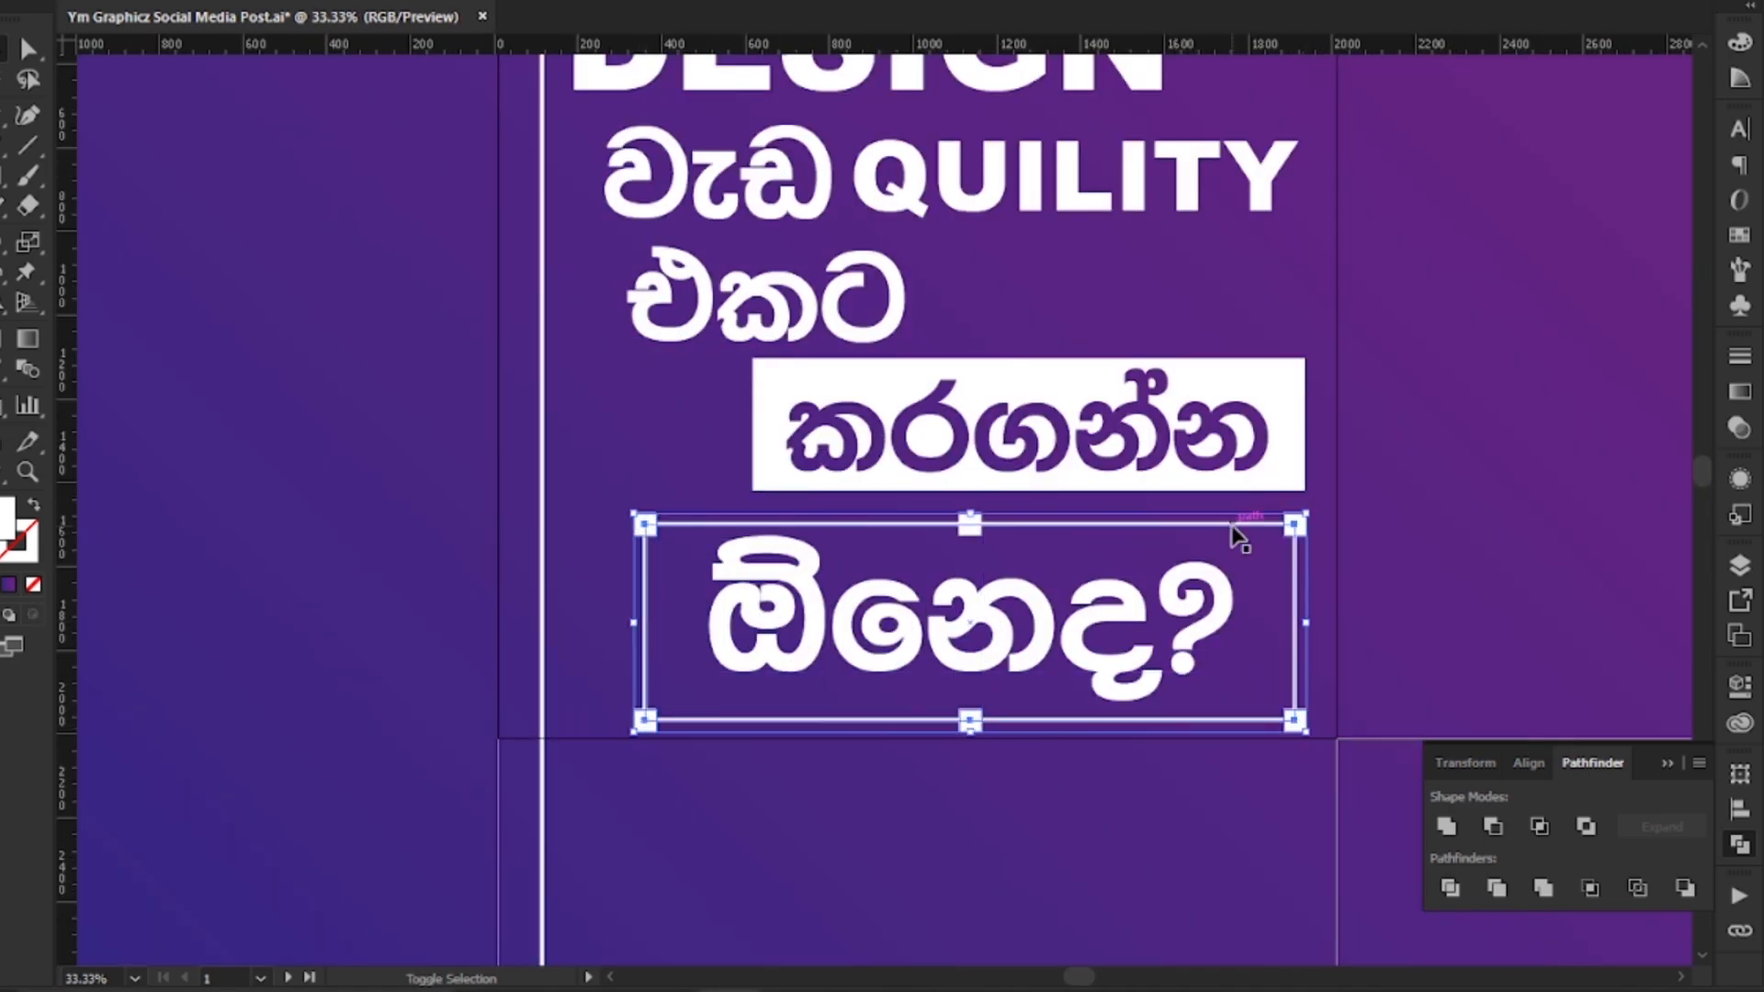
pyautogui.keyDown('shift'); pyautogui.click(993, 632); pyautogui.keyUp('shift')
pyautogui.press('Down')
pyautogui.press('Down')
pyautogui.press('Down')
pyautogui.press('Down')
pyautogui.press('Down')
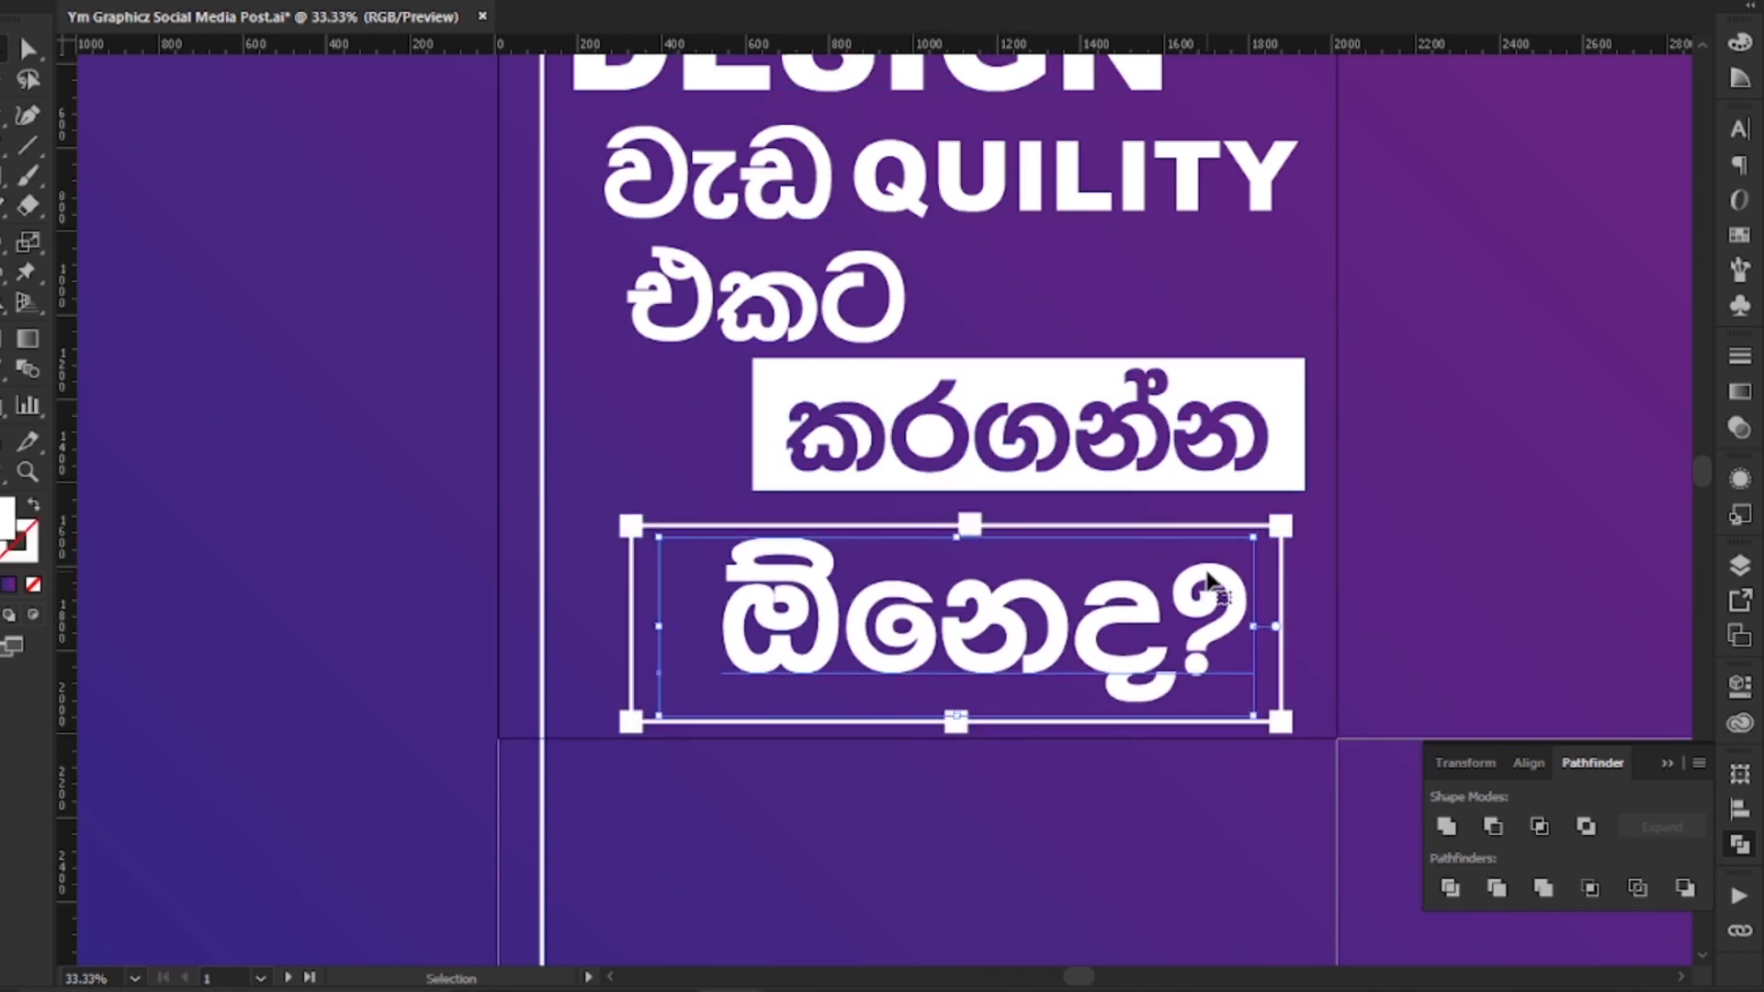
# Step: Group the frame pieces around ඕනෙද? and deselect them
pyautogui.keyDown('shift'); pyautogui.click(1282, 577); pyautogui.keyUp('shift')
pyautogui.hotkey('ctrl', 'g')
pyautogui.click(1355, 520)
pyautogui.scroll(-3, 1346, 507)
pyautogui.moveTo(1398, 275); pyautogui.dragTo(911, 293)
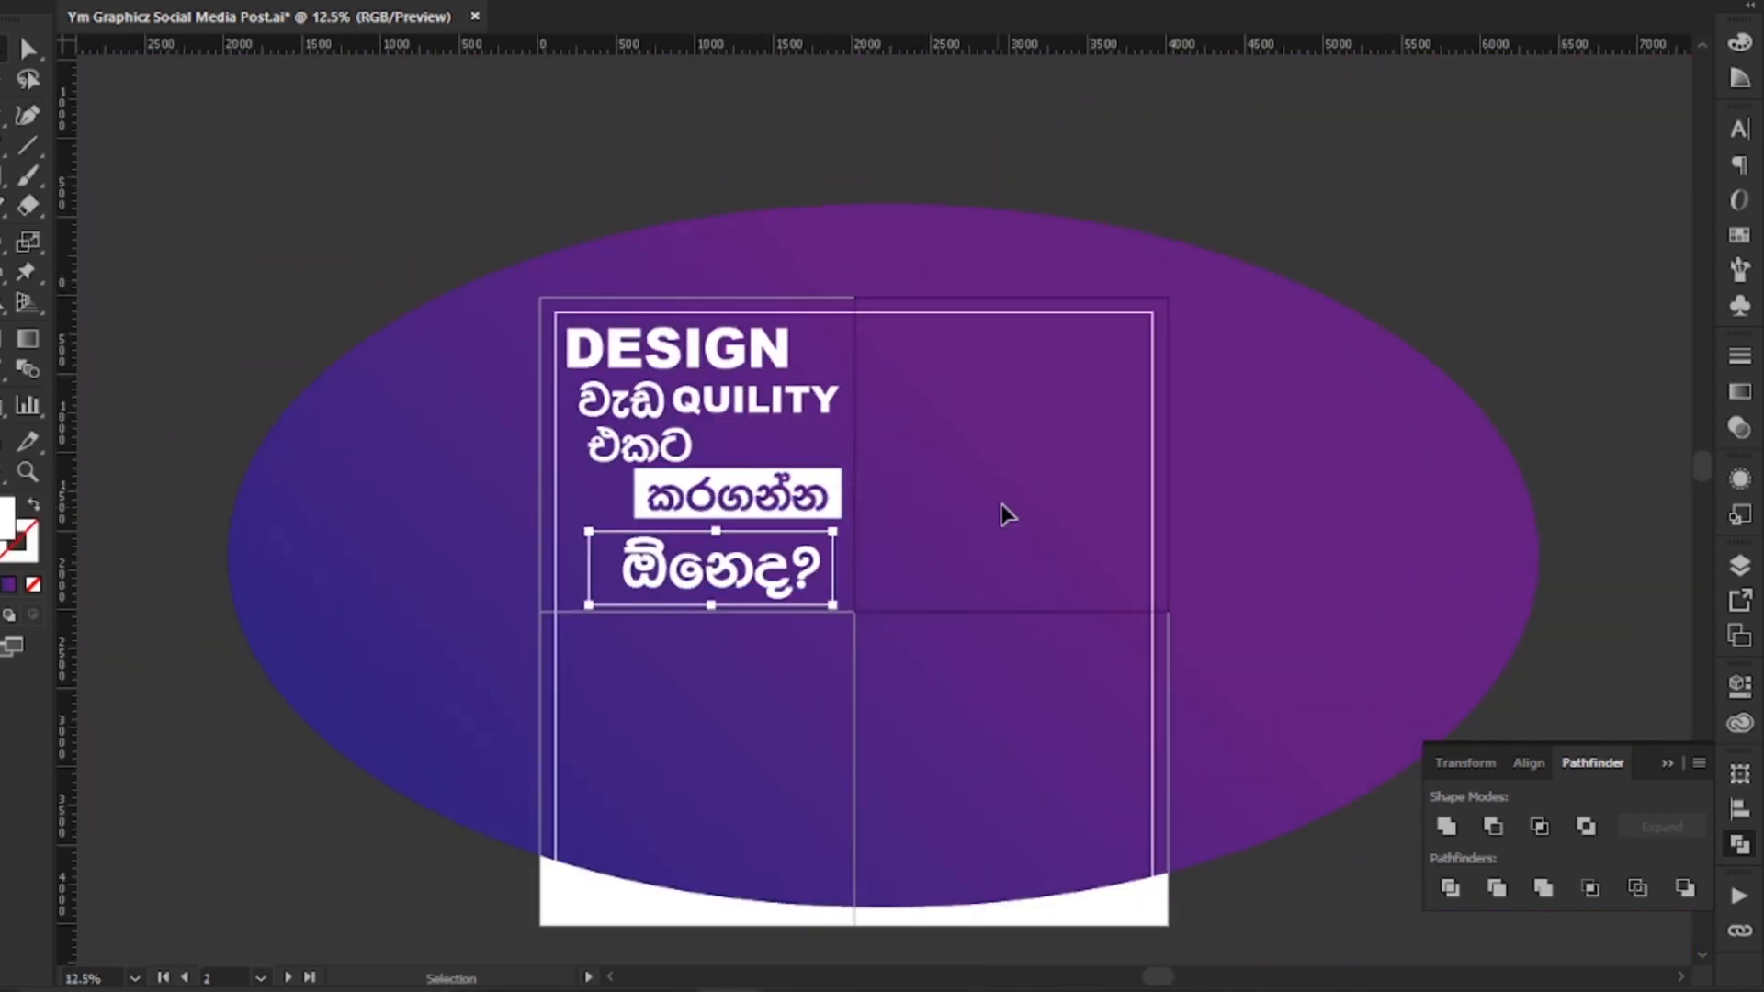
pyautogui.moveTo(983, 641); pyautogui.dragTo(930, 507)
pyautogui.moveTo(1330, 748); pyautogui.dragTo(1102, 437)
pyautogui.scroll(3, 659, 419)
pyautogui.moveTo(1404, 428); pyautogui.dragTo(949, 479)
pyautogui.moveTo(857, 519); pyautogui.dragTo(1142, 519)
pyautogui.click(1327, 599)
pyautogui.scroll(-3, 1325, 595)
# Step: Enlarge the word DESIGN so it spans the full width of the headline block
pyautogui.moveTo(818, 164); pyautogui.dragTo(686, 382)
pyautogui.scroll(2, 686, 382)
pyautogui.click(685, 382)
pyautogui.moveTo(821, 382); pyautogui.dragTo(921, 471)
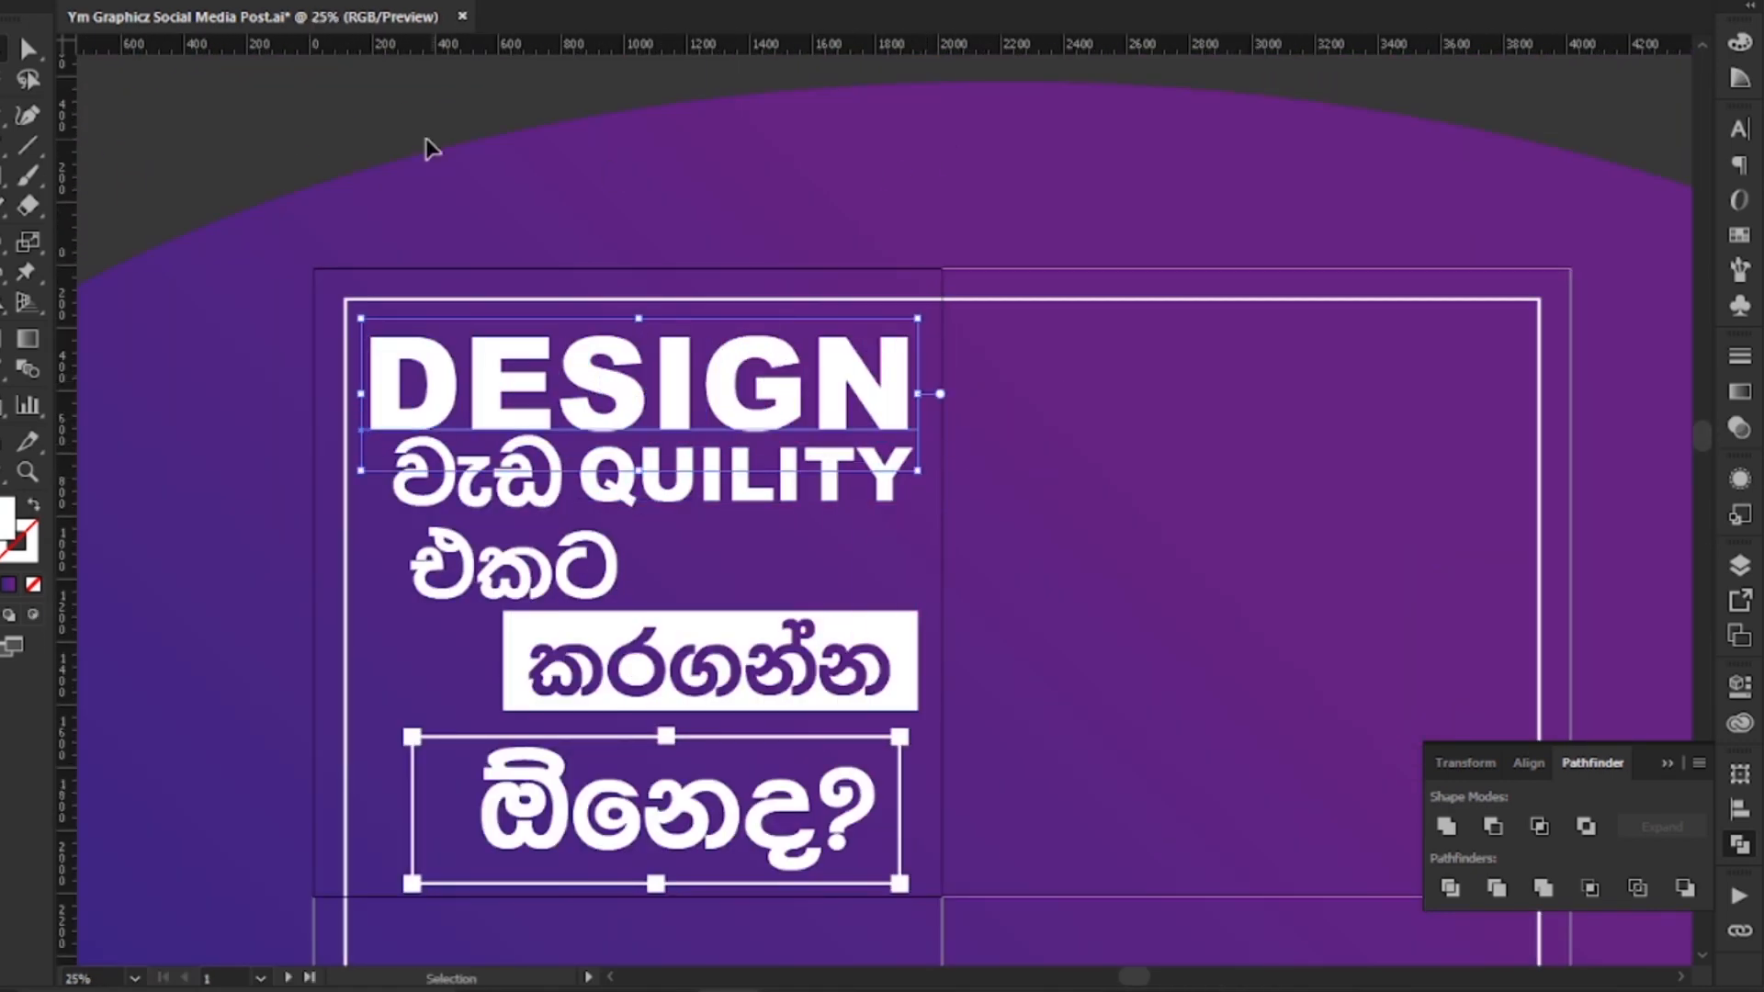
pyautogui.click(310, 134)
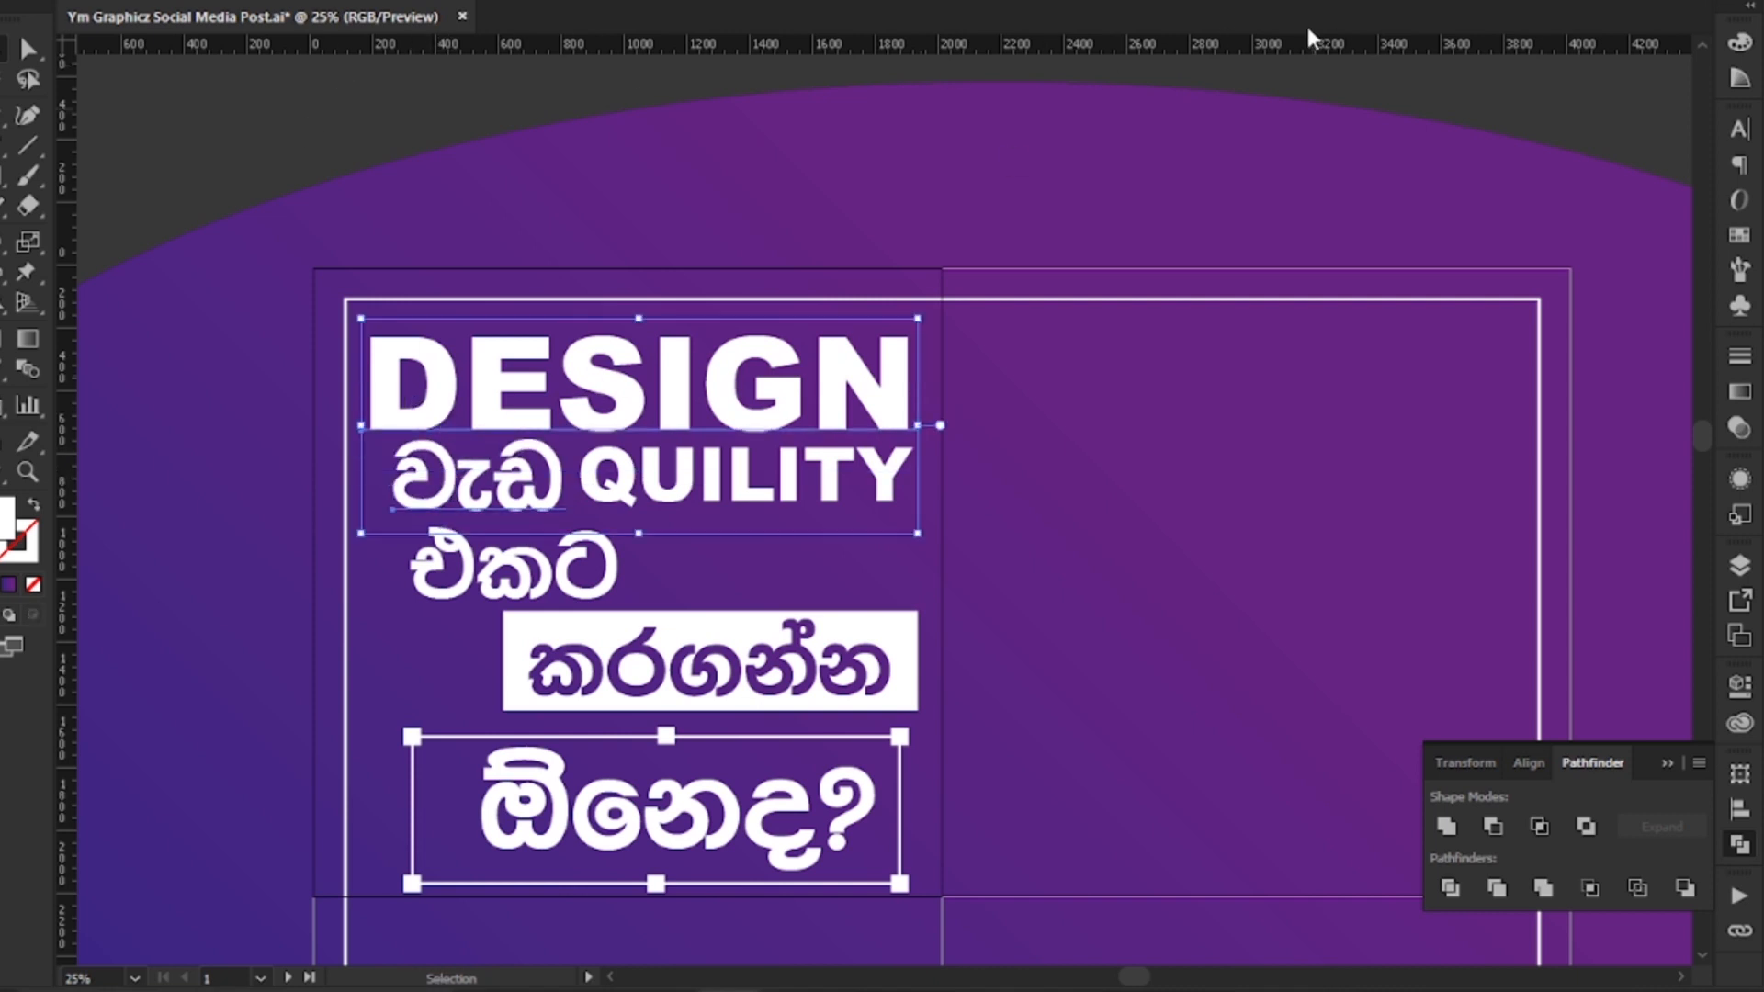
# Step: Align වැඩ to the left edge of DESIGN and bottom-align QUILITY with වැඩ
pyautogui.click(1137, 2)
pyautogui.click(1128, 48)
pyautogui.click(432, 116)
pyautogui.click(1138, 3)
pyautogui.click(1740, 810)
pyautogui.click(1689, 813)
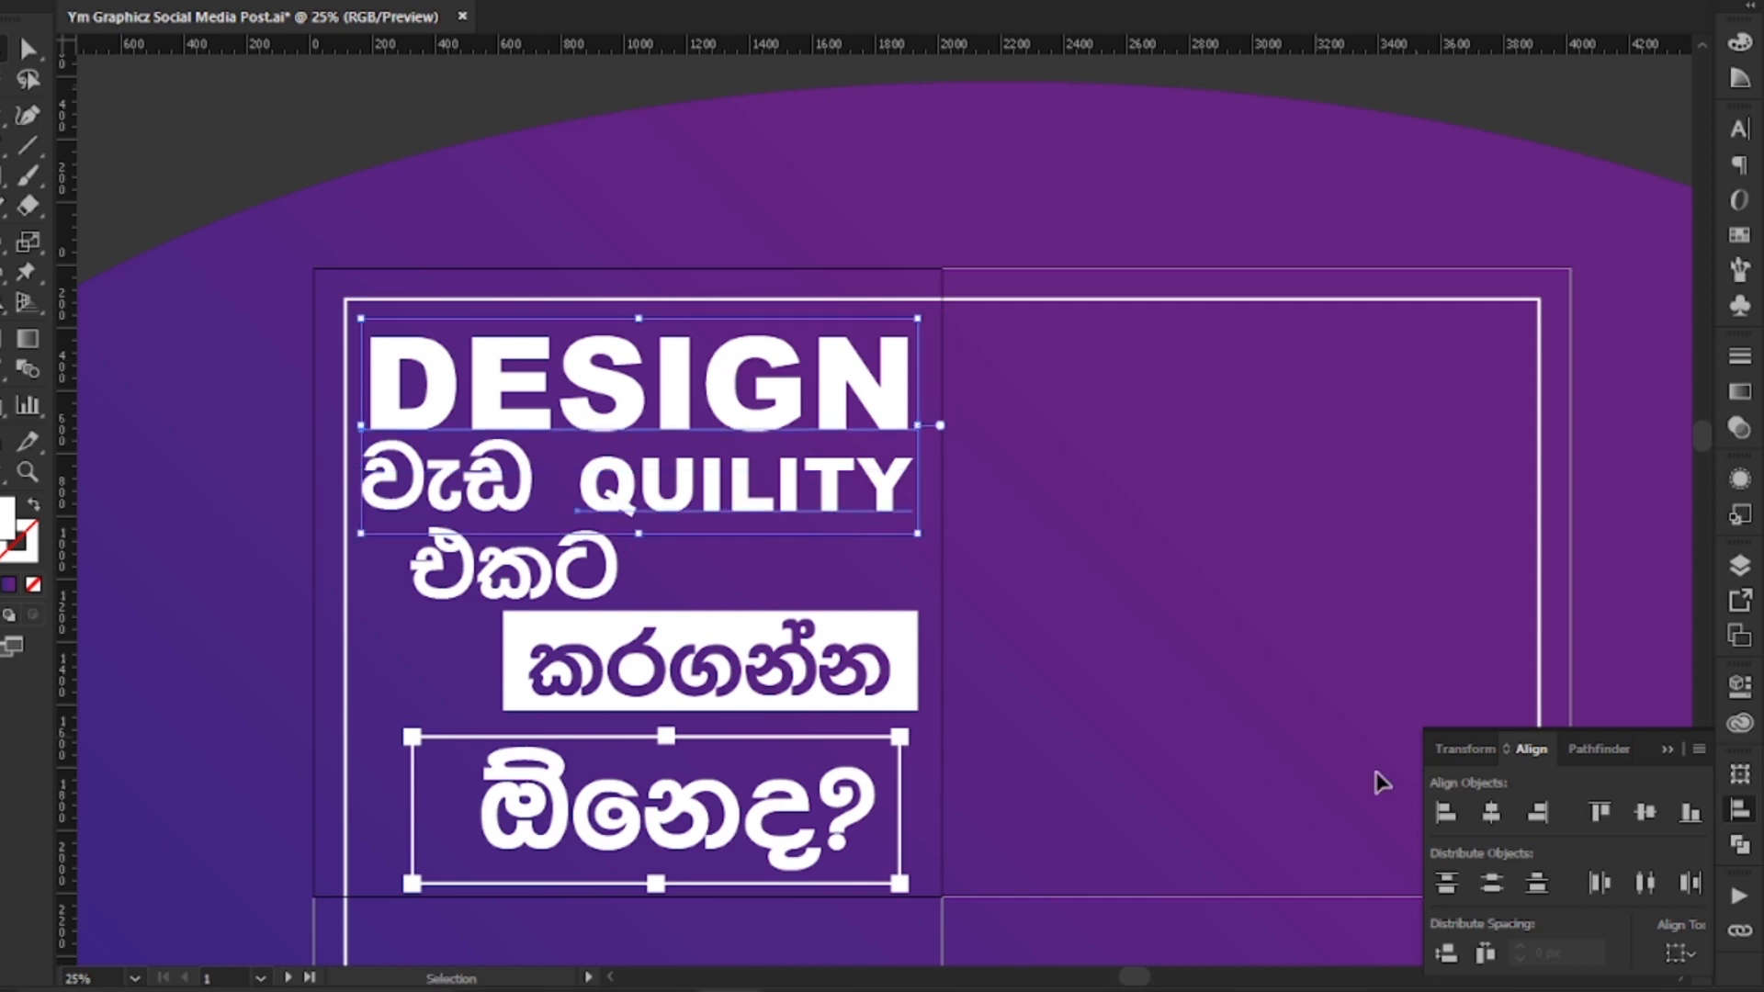
# Step: Place the red CONTACT NOW button at the poster's bottom-right corner and save the document
pyautogui.click(358, 129)
pyautogui.click(359, 129)
pyautogui.scroll(-2, 588, 414)
pyautogui.scroll(-3, 782, 675)
pyautogui.scroll(1, 859, 659)
pyautogui.moveTo(859, 660); pyautogui.dragTo(800, 421)
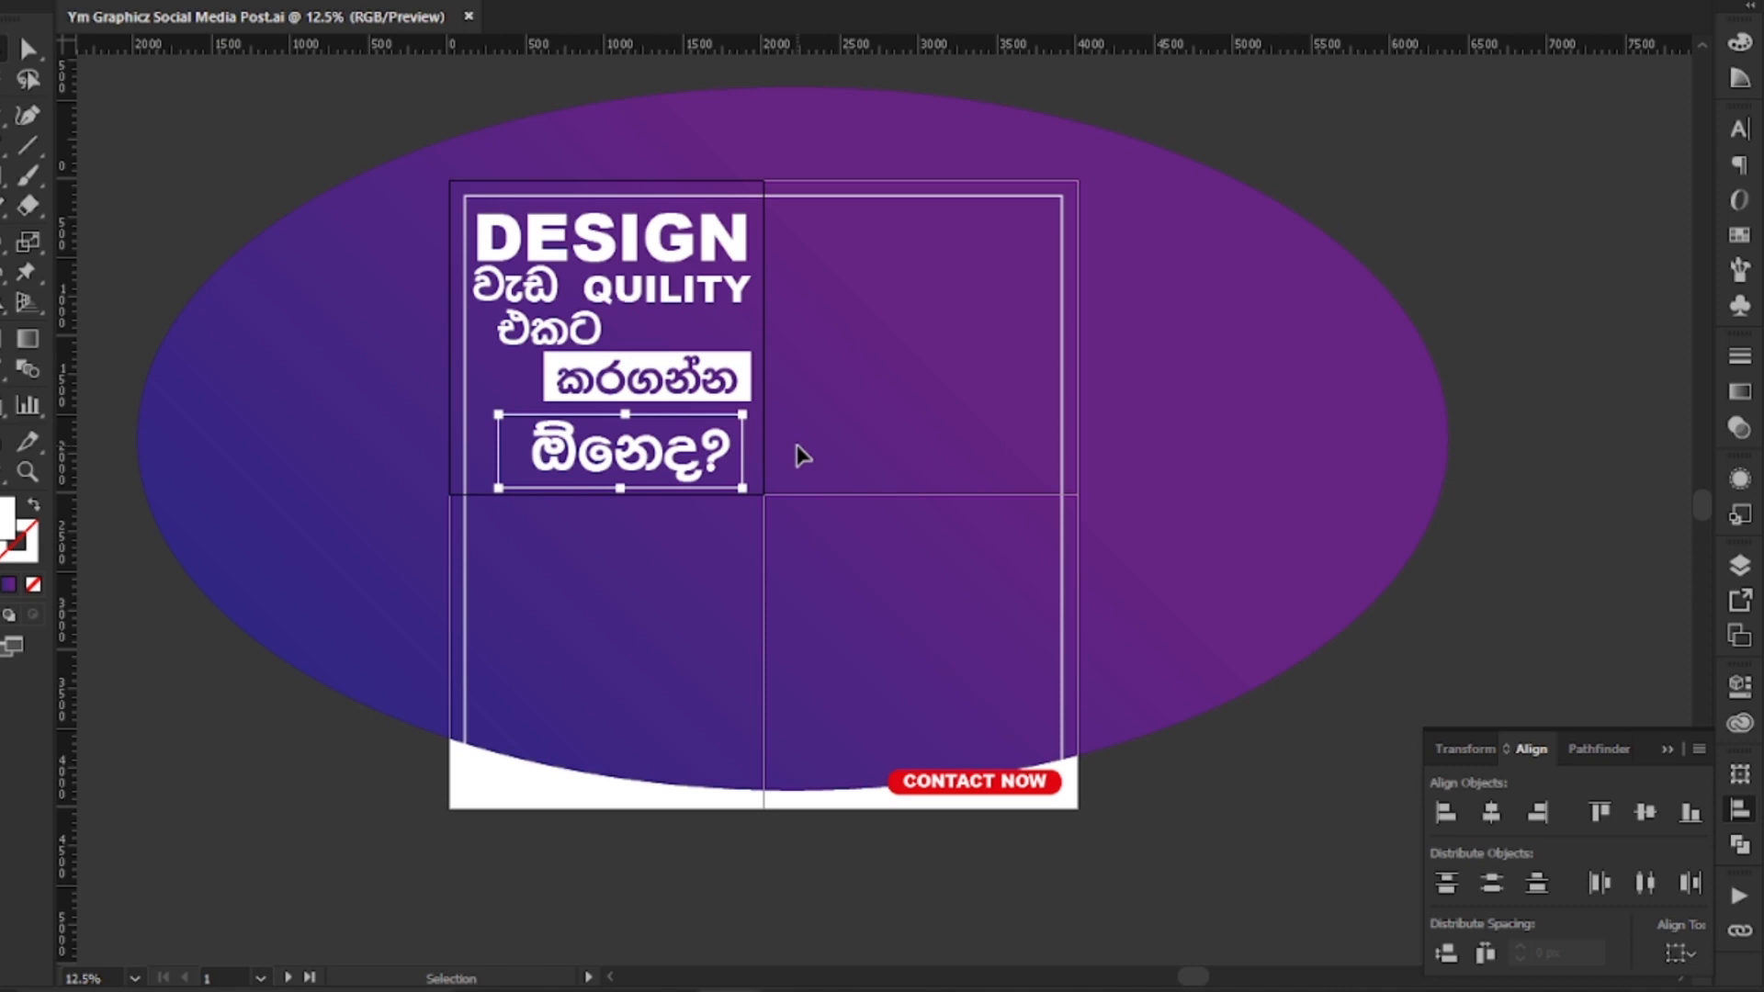
# Step: Paste the Sinhala call-to-action sentence starting ඕනිම එකක් as new text below the poster and fill it white
pyautogui.click(865, 898)
pyautogui.hotkey('ctrl', 'v')
pyautogui.hotkey('ctrl', 'a')
pyautogui.click(2, 3)
pyautogui.click(10, 18)
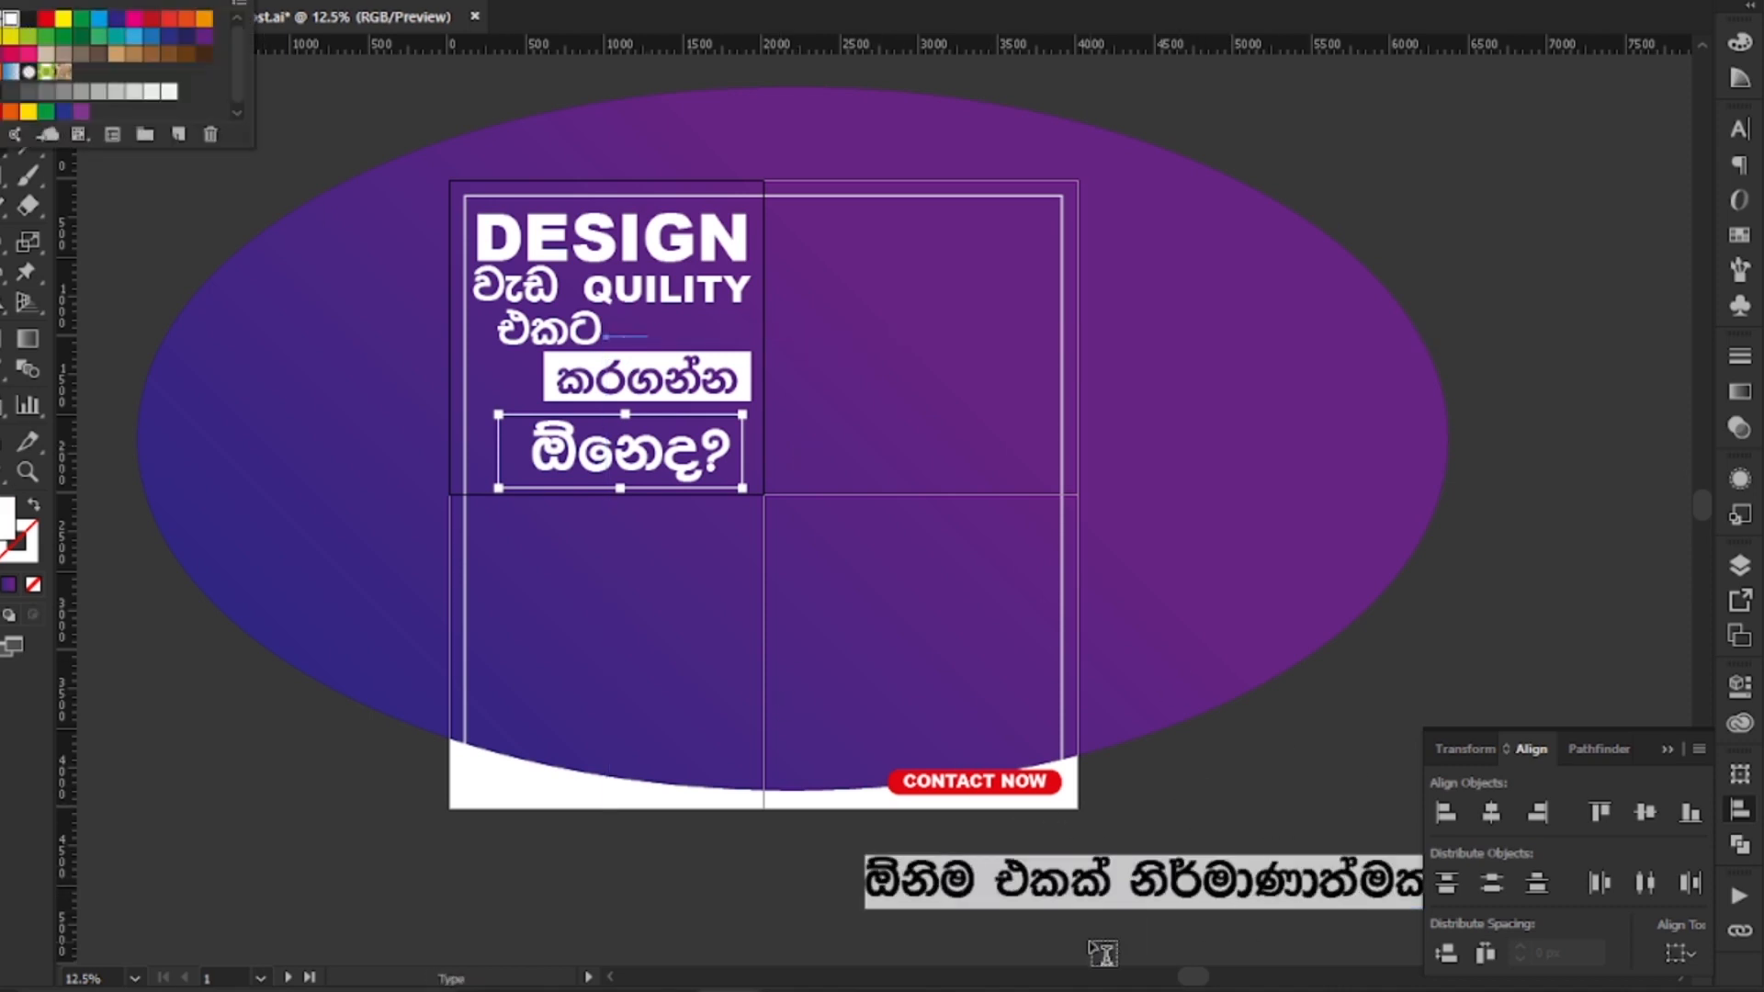
pyautogui.click(217, 178)
pyautogui.click(2, 49)
# Step: Move the pasted sentence left and break it into three lines, after නිර්මාණාත්මකව and after අපිට
pyautogui.moveTo(999, 904); pyautogui.dragTo(398, 904)
pyautogui.doubleClick(885, 883)
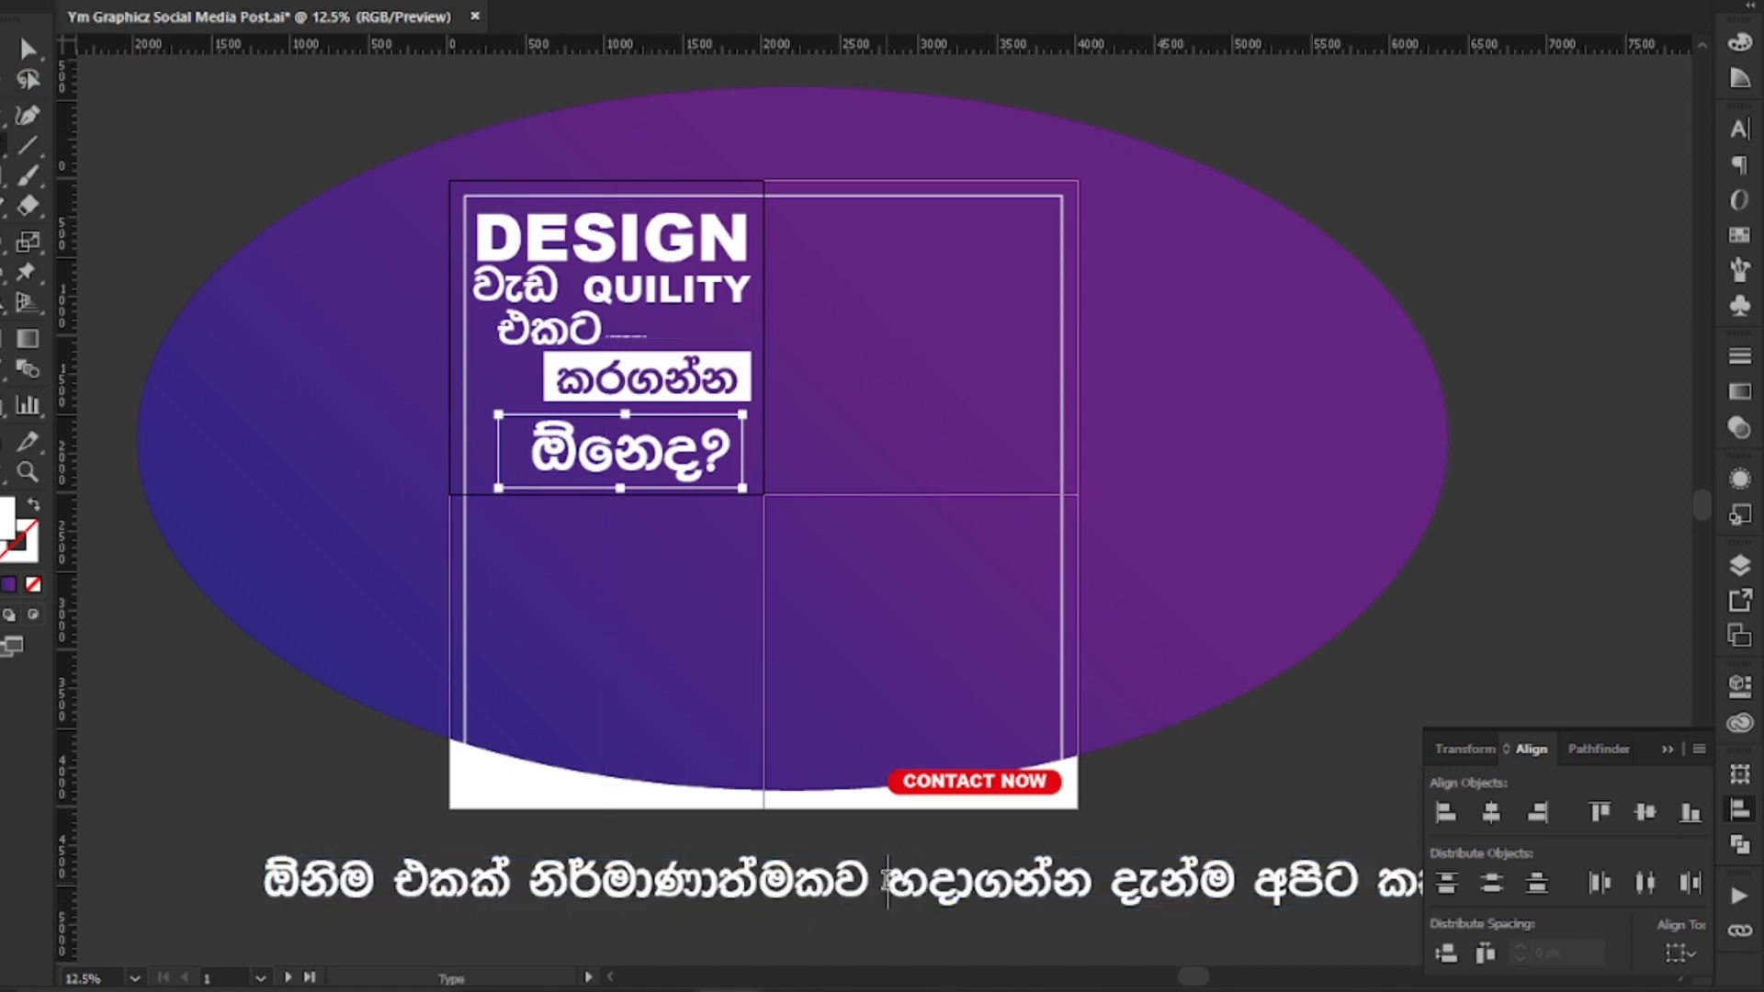
pyautogui.press('Return')
pyautogui.click(759, 930)
pyautogui.press('Return')
# Step: Centre the three-line sentence and set it in the FMEmanee x font
pyautogui.hotkey('ctrl', 'a')
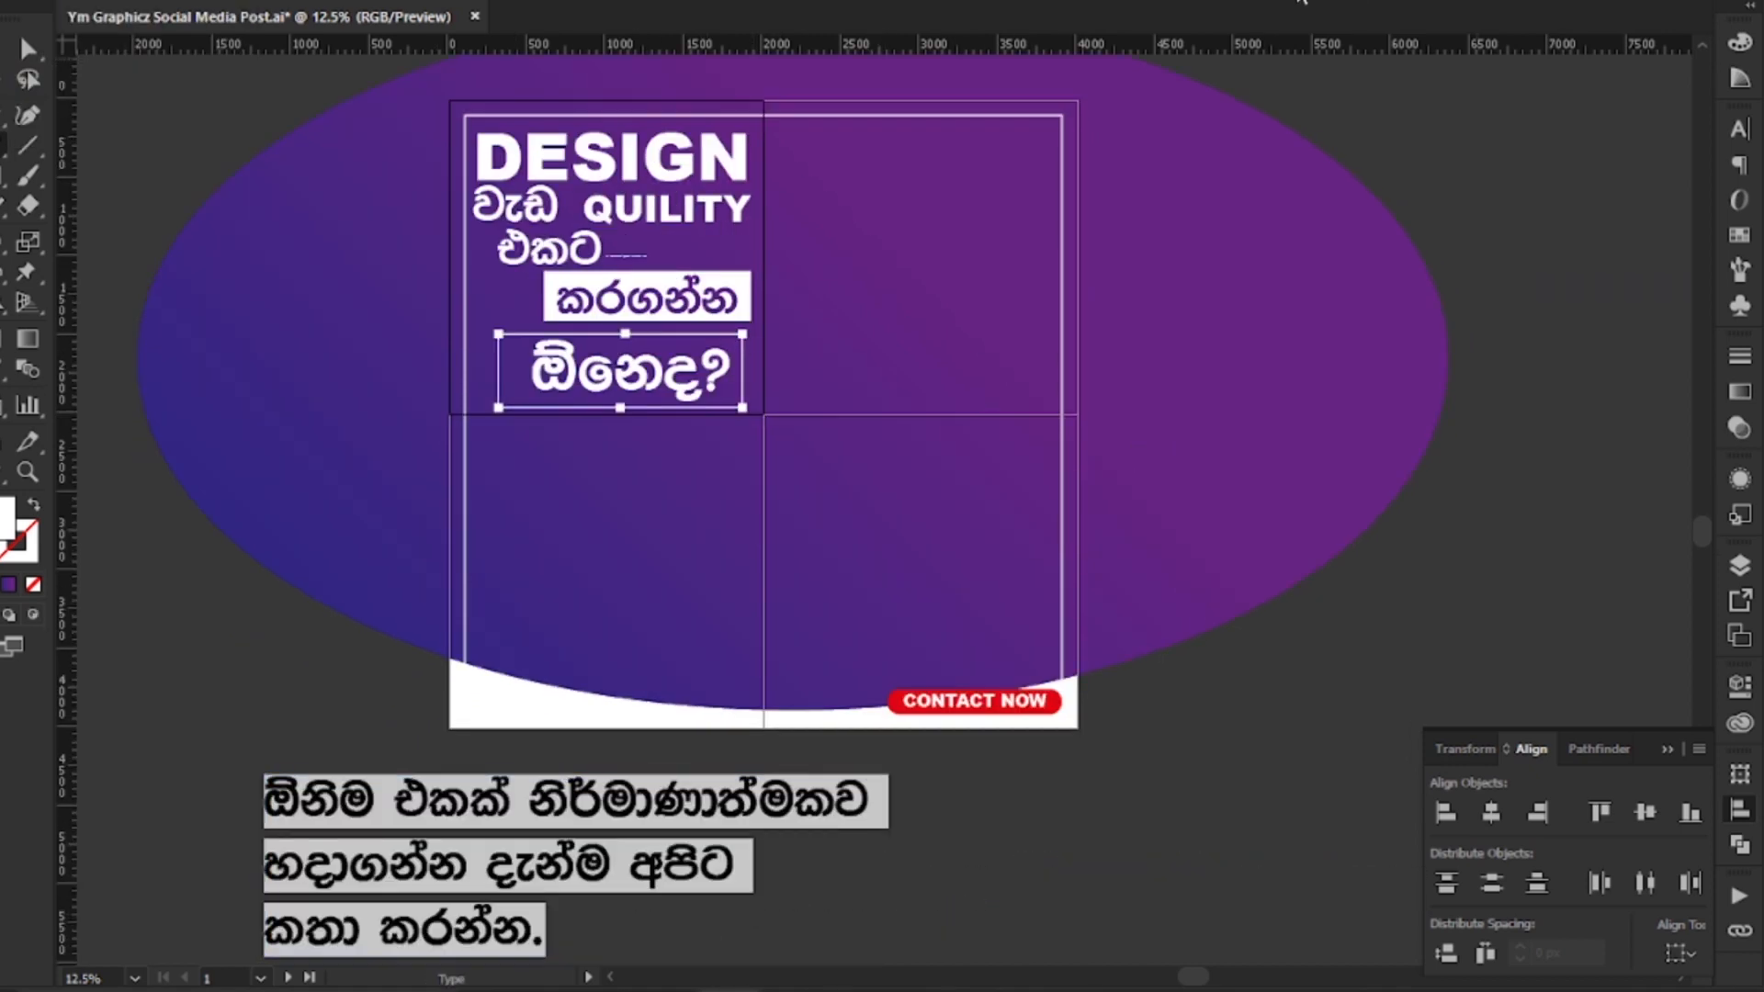
pyautogui.click(1316, 1)
pyautogui.click(972, 3)
pyautogui.write('FM')
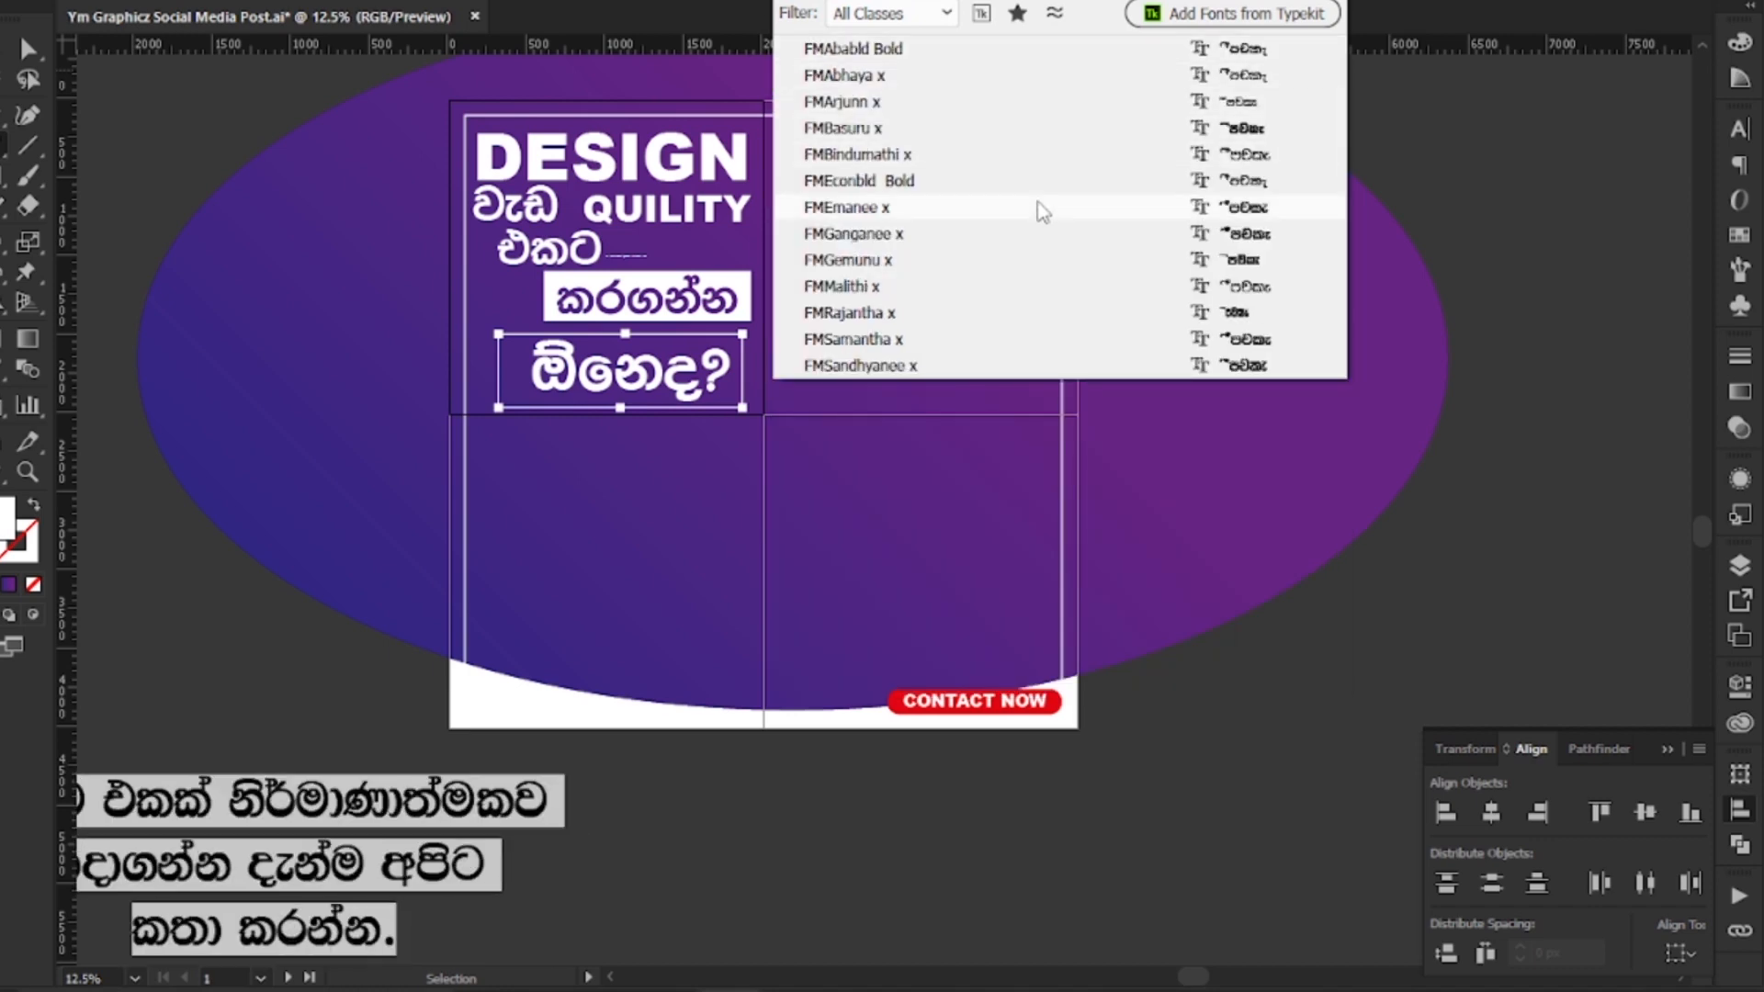
pyautogui.click(1040, 207)
# Step: Tighten the sentence's line spacing and move the text onto the poster's lower-right area
pyautogui.click(1739, 129)
pyautogui.click(1614, 237)
pyautogui.click(1615, 237)
pyautogui.click(1615, 237)
pyautogui.click(1614, 237)
pyautogui.moveTo(379, 811); pyautogui.dragTo(1158, 589)
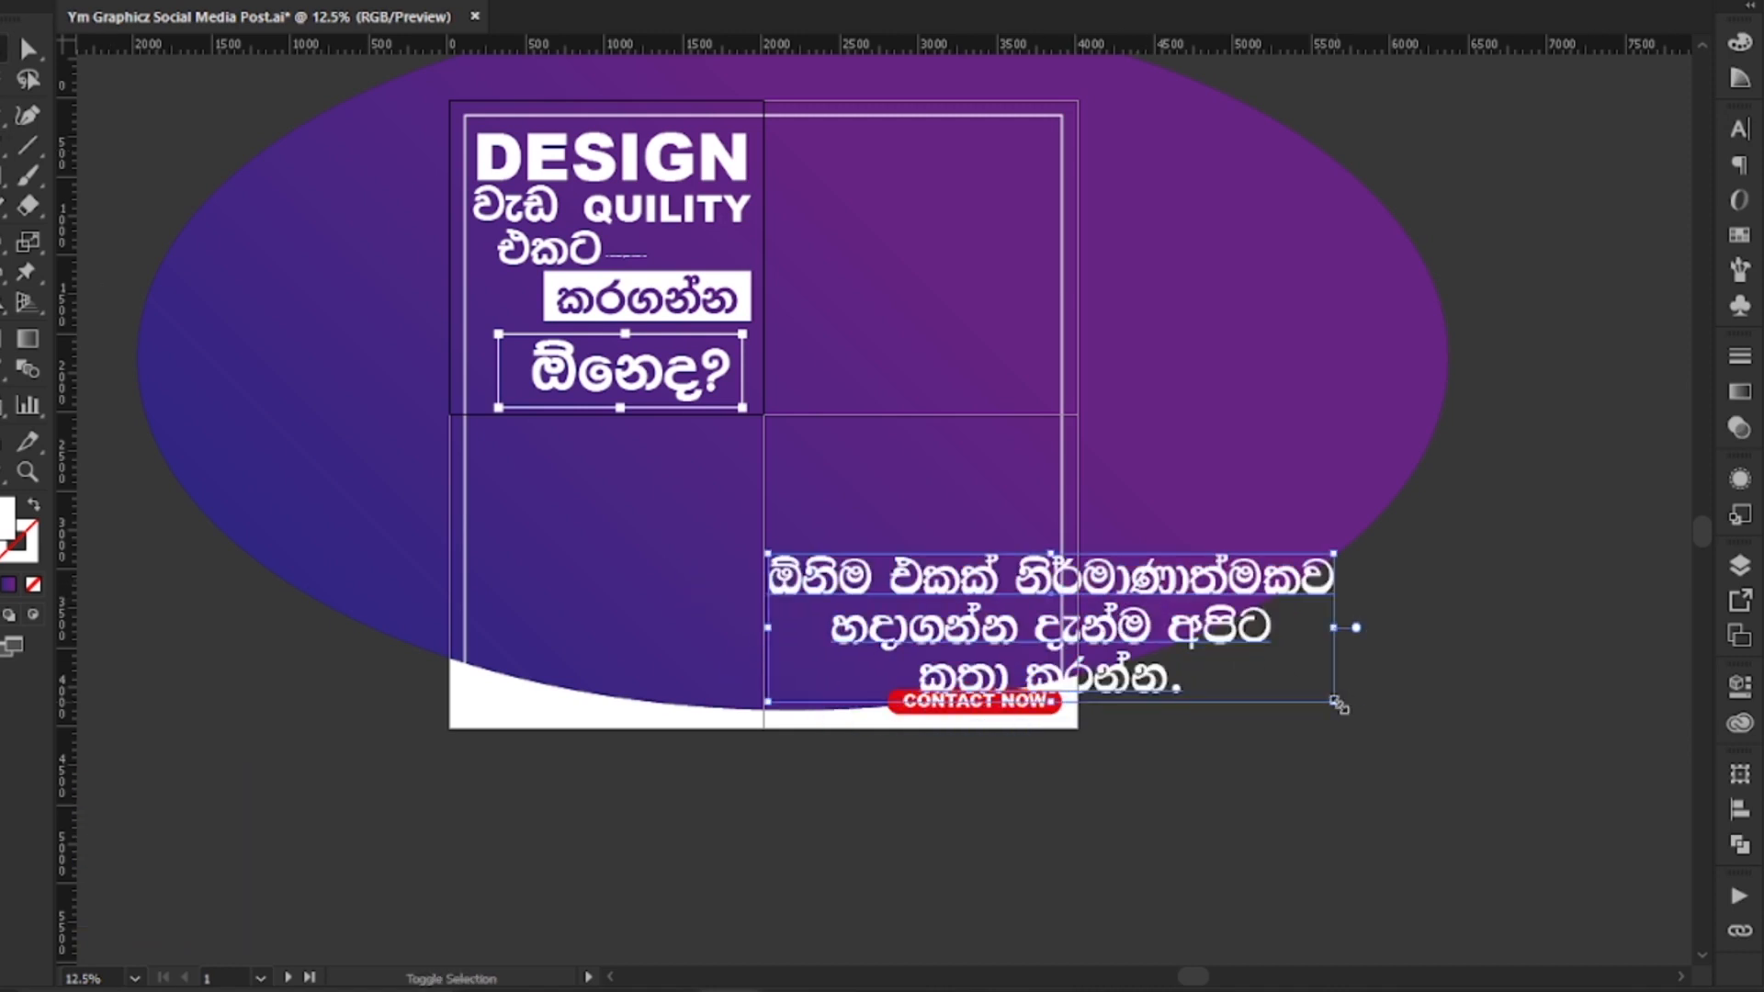
# Step: Scale the three-line sentence down and position it inside the border above the CONTACT NOW button
pyautogui.moveTo(1334, 702); pyautogui.dragTo(1079, 637)
pyautogui.scroll(3, 1031, 658)
pyautogui.moveTo(1157, 384); pyautogui.dragTo(935, 497)
pyautogui.moveTo(645, 542); pyautogui.dragTo(952, 662)
pyautogui.moveTo(639, 618); pyautogui.dragTo(350, 543)
pyautogui.moveTo(1043, 543); pyautogui.dragTo(1058, 541)
pyautogui.moveTo(860, 576); pyautogui.dragTo(873, 574)
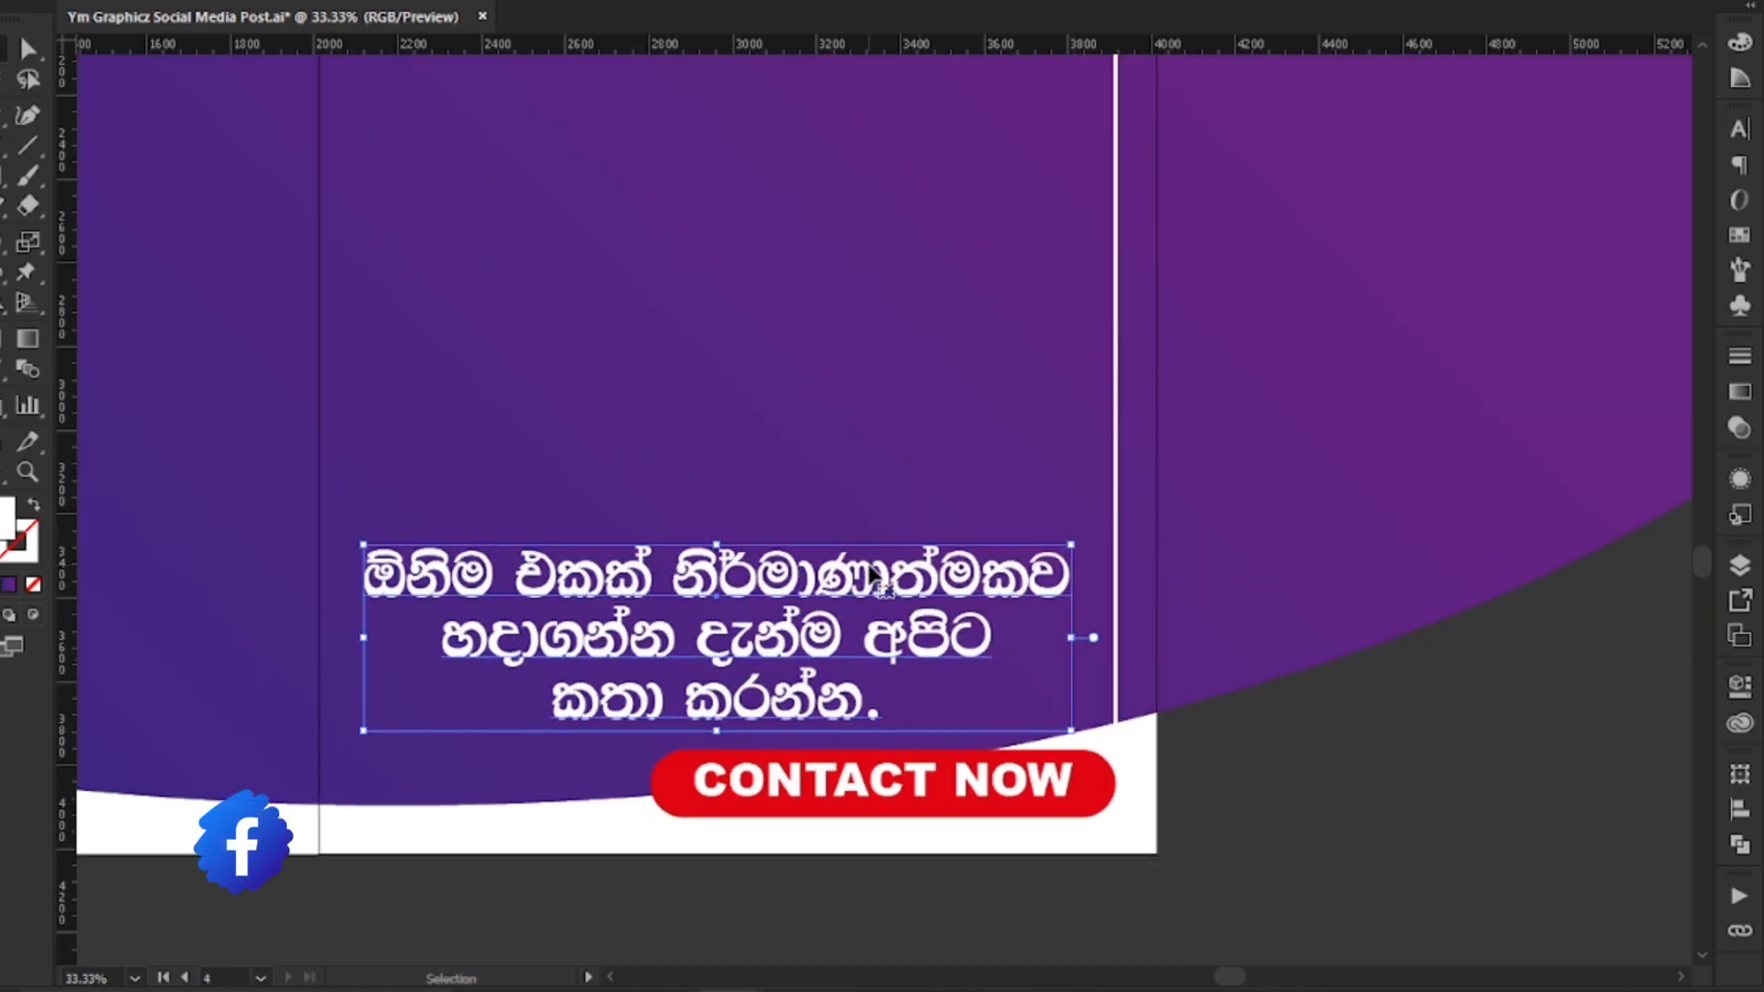
pyautogui.click(1174, 670)
pyautogui.scroll(-2, 1174, 670)
pyautogui.scroll(3, 937, 632)
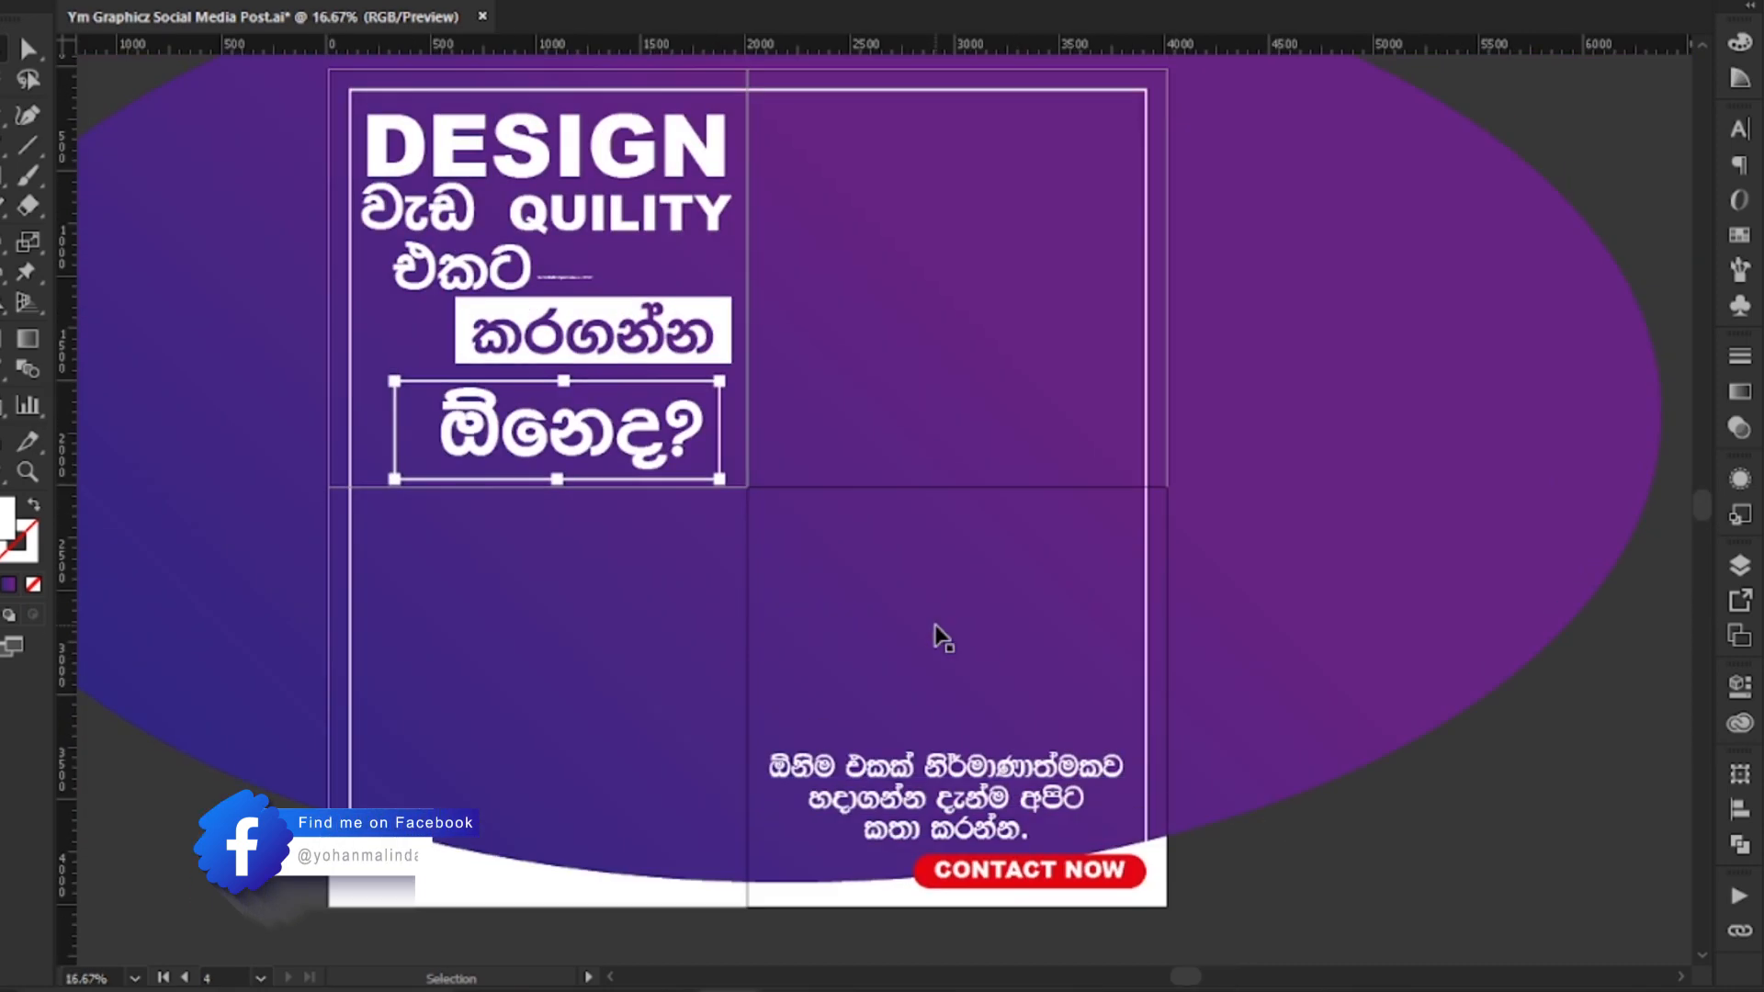
# Step: Delete the tiny stray text beside එකට in the headline
pyautogui.click(565, 277)
pyautogui.scroll(6, 564, 279)
pyautogui.press('Delete')
pyautogui.scroll(-8, 864, 538)
pyautogui.scroll(3, 978, 650)
# Step: Move the three-line Sinhala sentence and the CONTACT NOW button to the poster's lower-left area, beneath the headline
pyautogui.moveTo(1149, 712); pyautogui.dragTo(1068, 579)
pyautogui.scroll(-2, 1057, 280)
pyautogui.moveTo(960, 694); pyautogui.dragTo(657, 684)
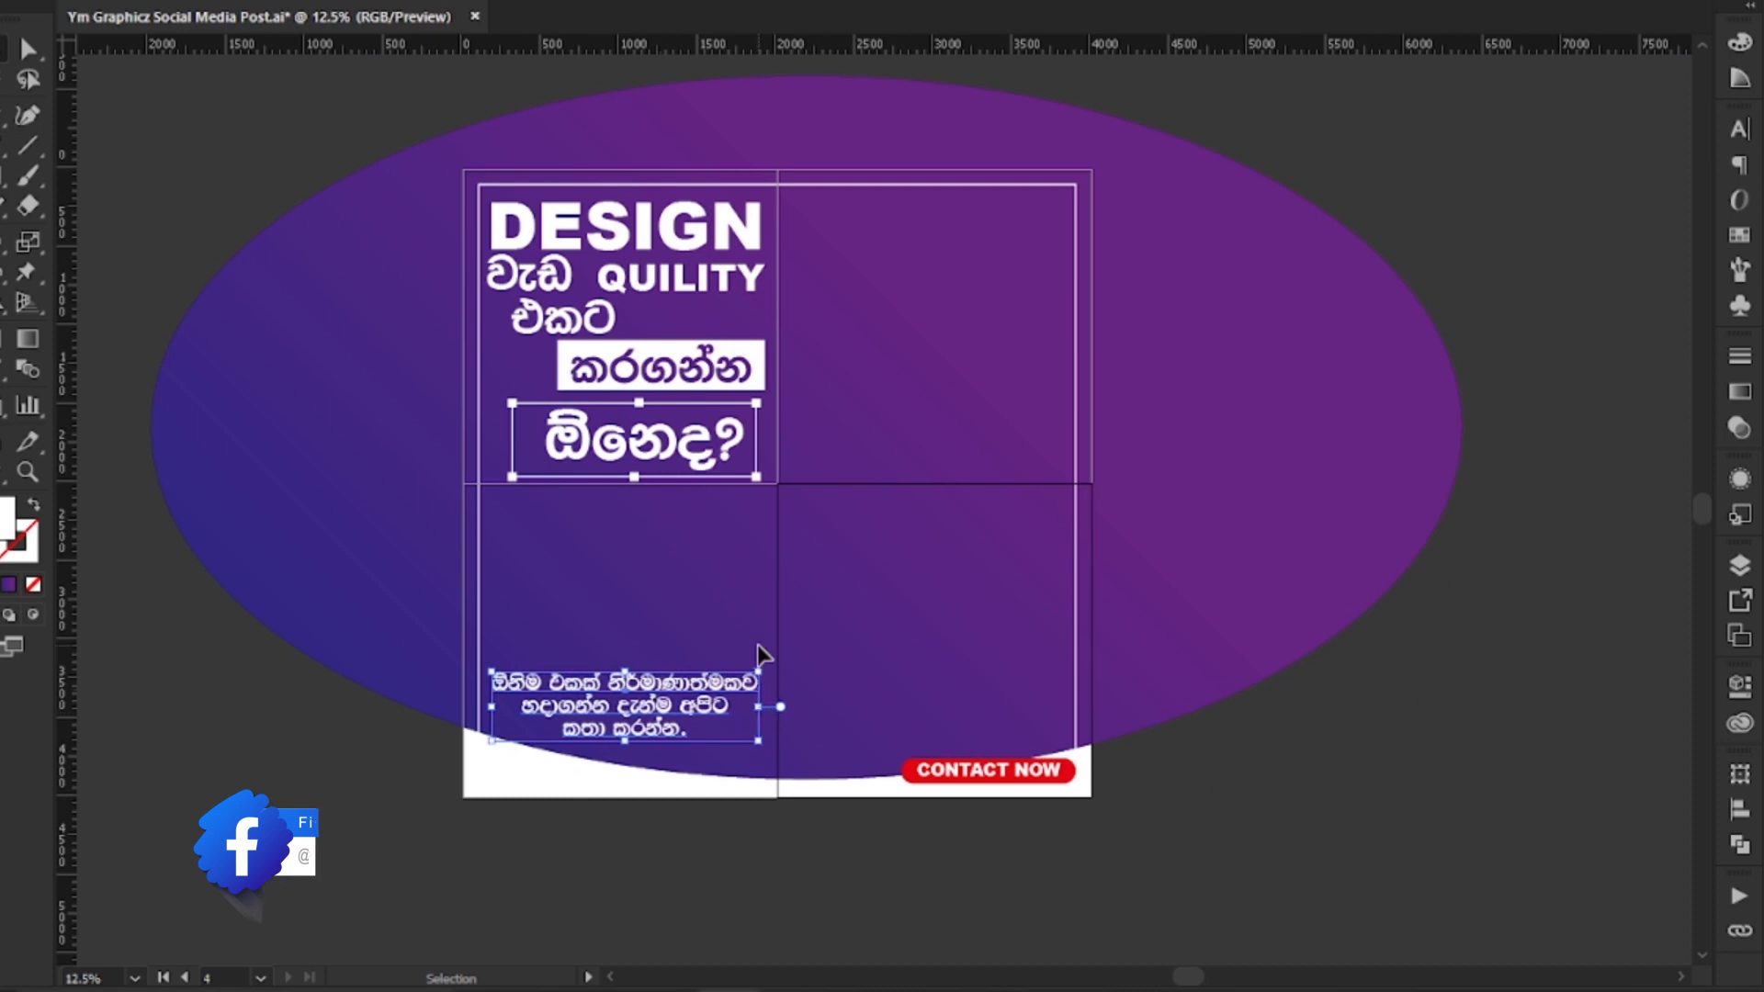
pyautogui.moveTo(1020, 772); pyautogui.dragTo(657, 773)
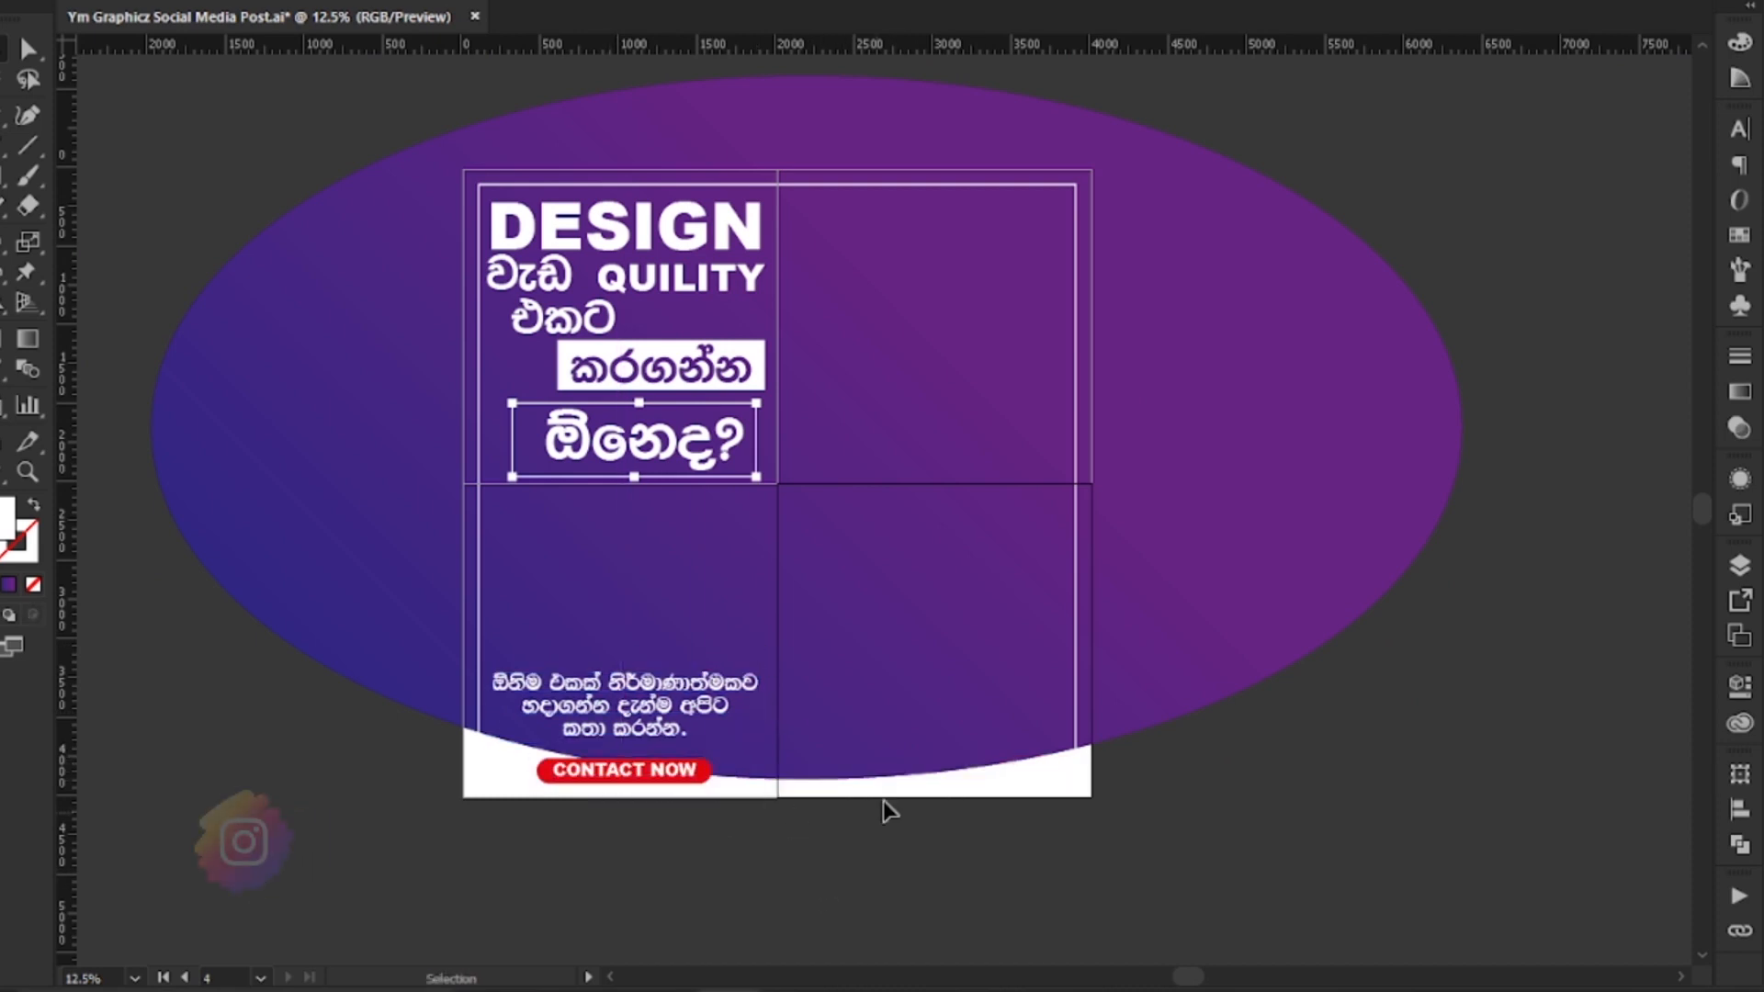
# Step: Enlarge the purple gradient ellipse downwards until it covers the poster's whole bottom edge
pyautogui.click(1228, 564)
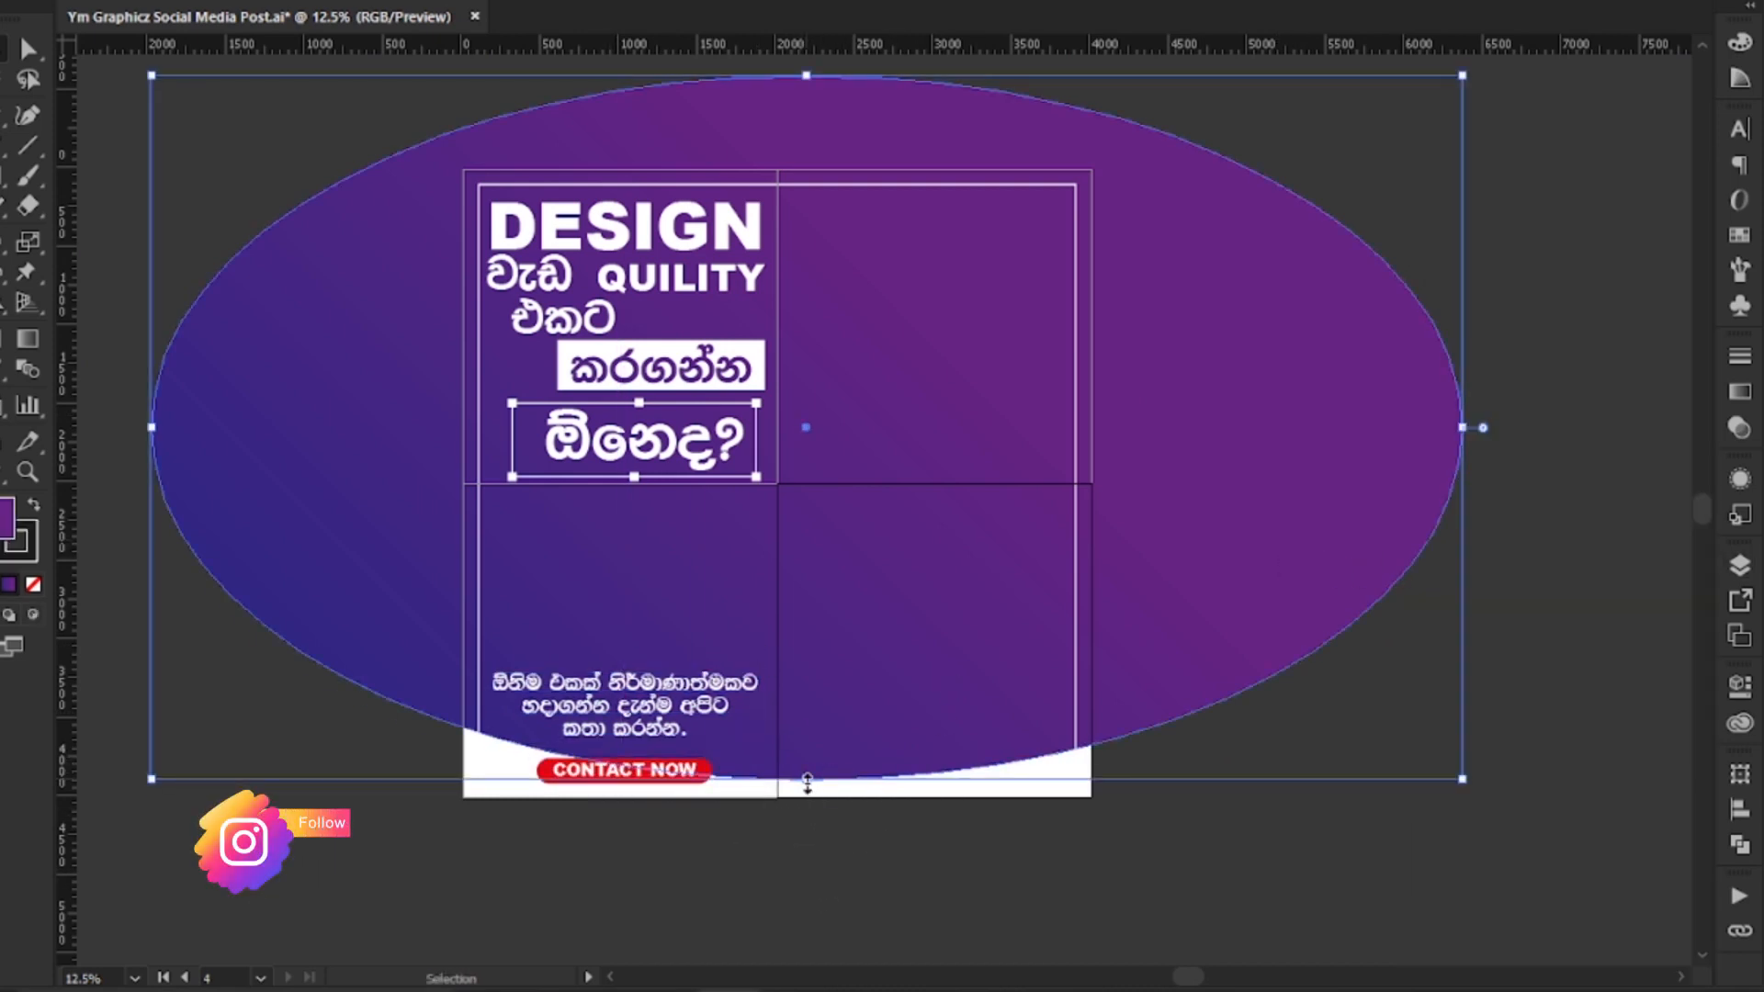
pyautogui.moveTo(1228, 565); pyautogui.dragTo(1189, 583)
pyautogui.click(1403, 759)
# Step: Nudge the CONTACT NOW button and its label down to sit centred on the bottom border line
pyautogui.scroll(2, 593, 826)
pyautogui.click(657, 716)
pyautogui.keyDown('shift'); pyautogui.click(814, 723); pyautogui.keyUp('shift')
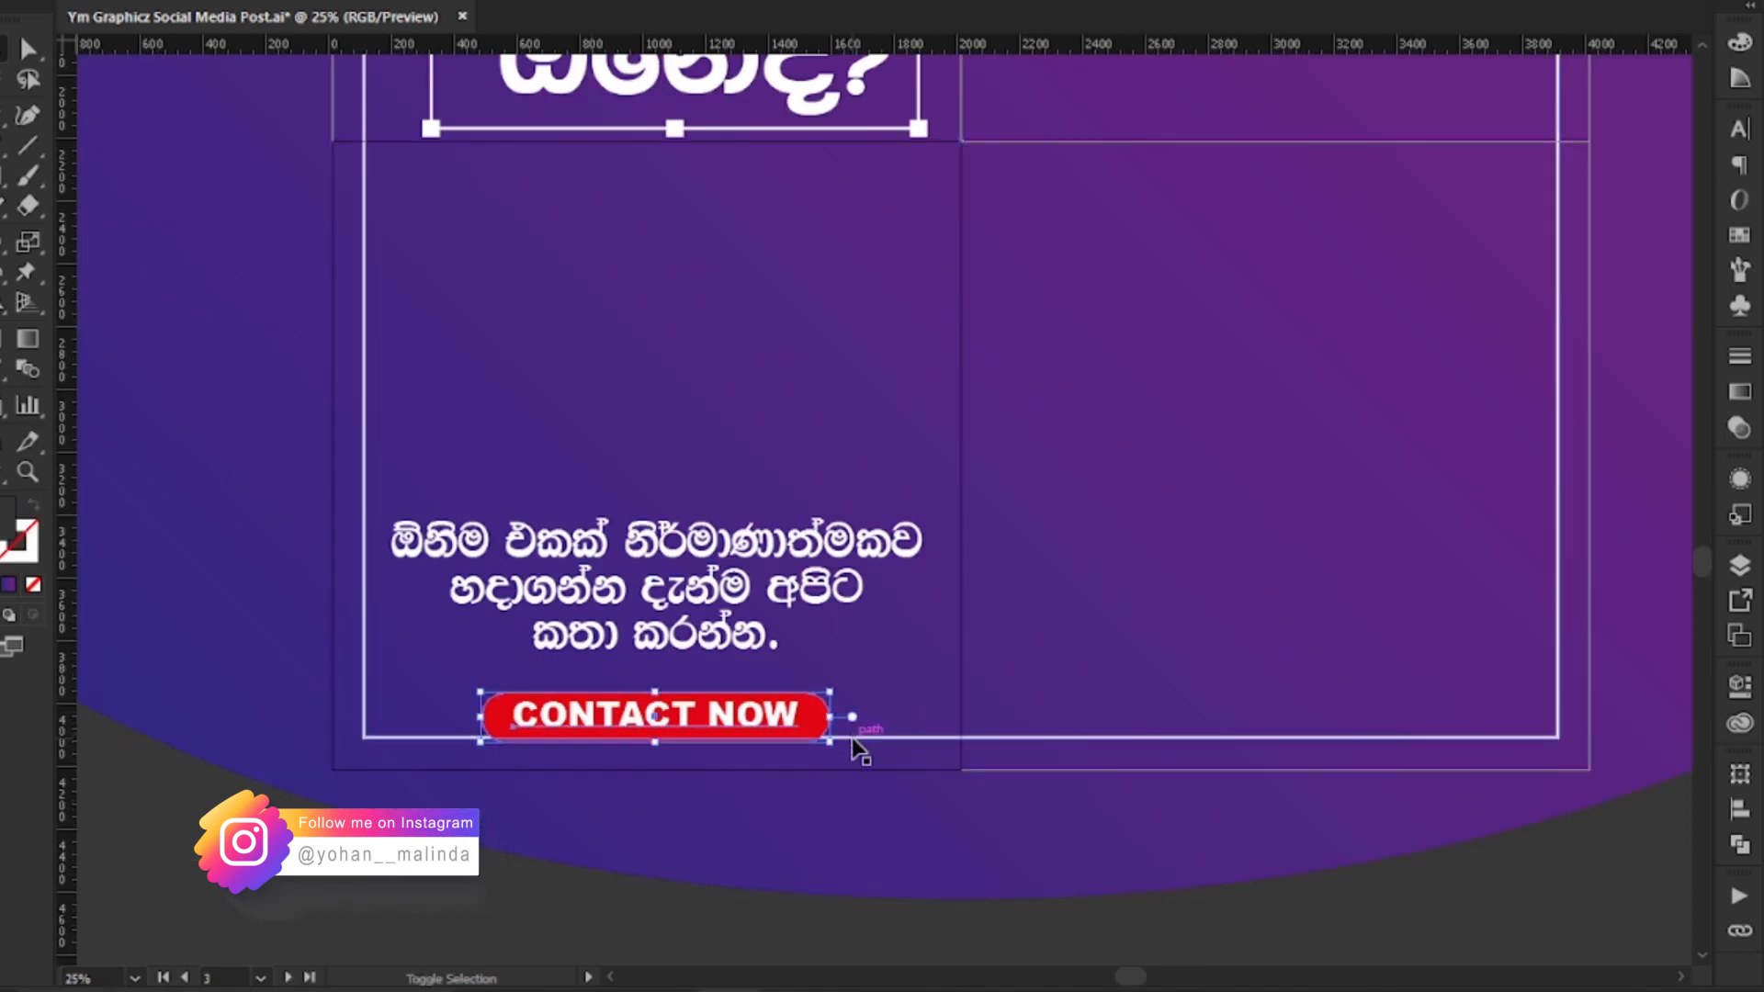
pyautogui.press('Down')
pyautogui.press('Down')
pyautogui.press('Down')
pyautogui.press('Down')
pyautogui.press('Down')
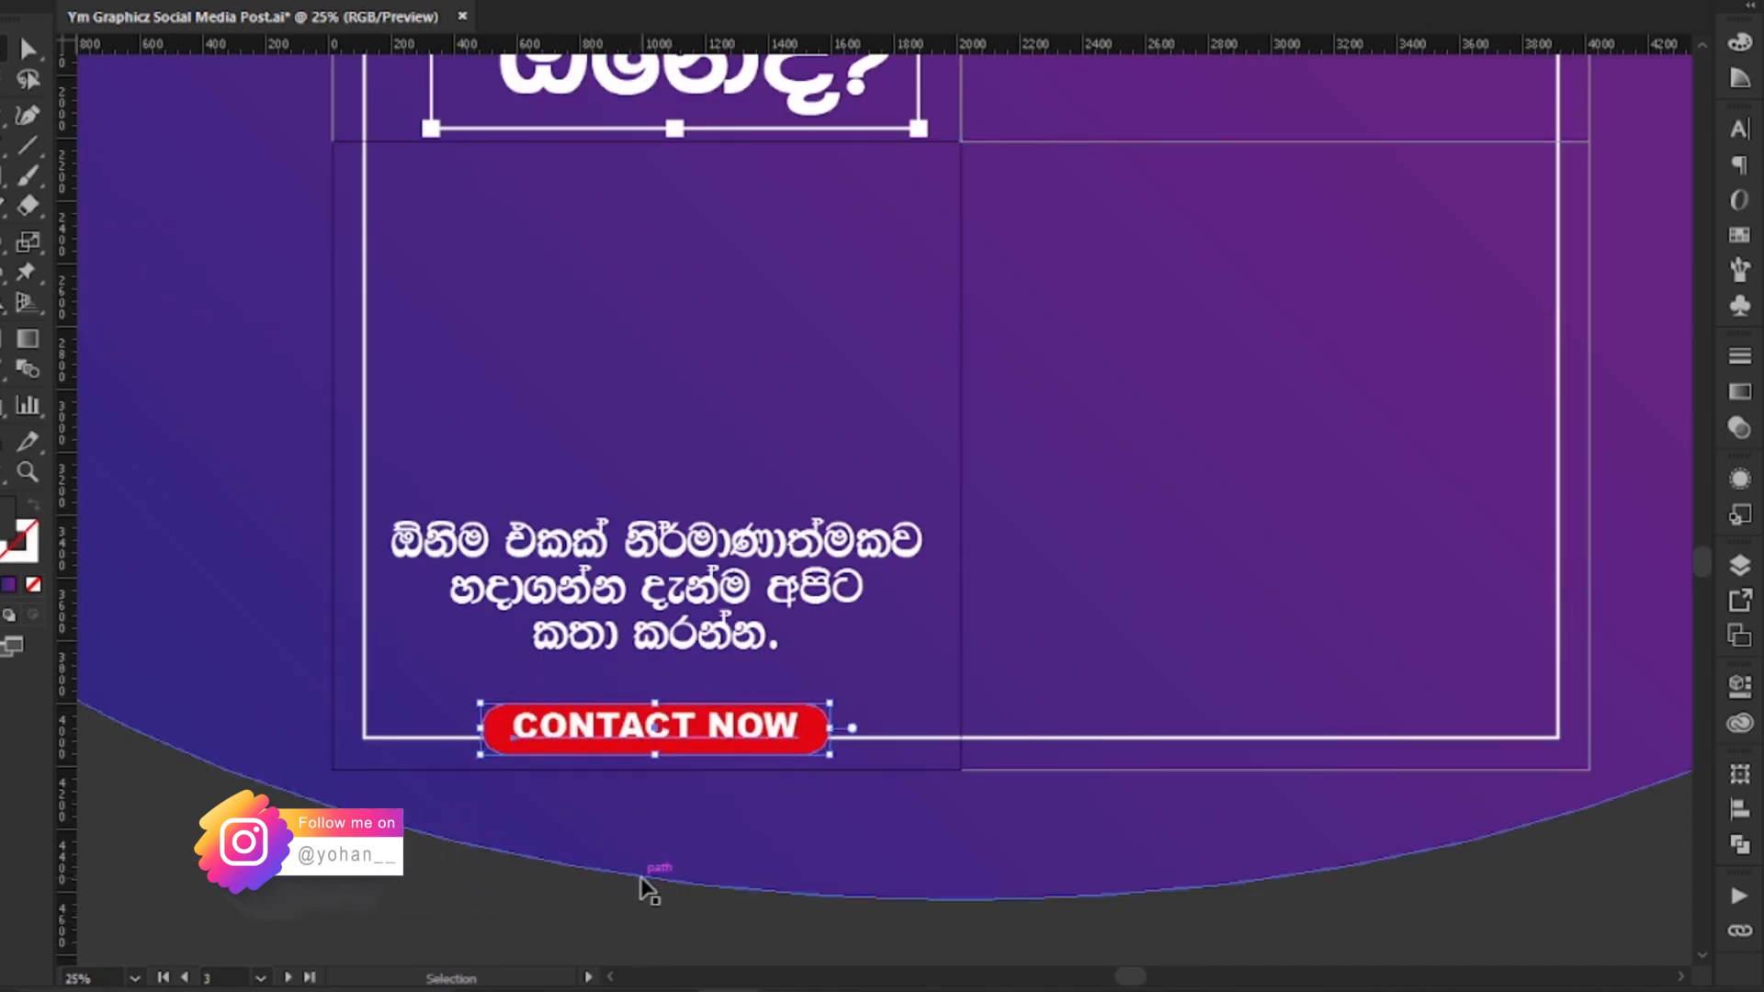
pyautogui.click(541, 934)
pyautogui.scroll(-3, 824, 720)
pyautogui.scroll(1, 1205, 797)
pyautogui.scroll(3, 1397, 597)
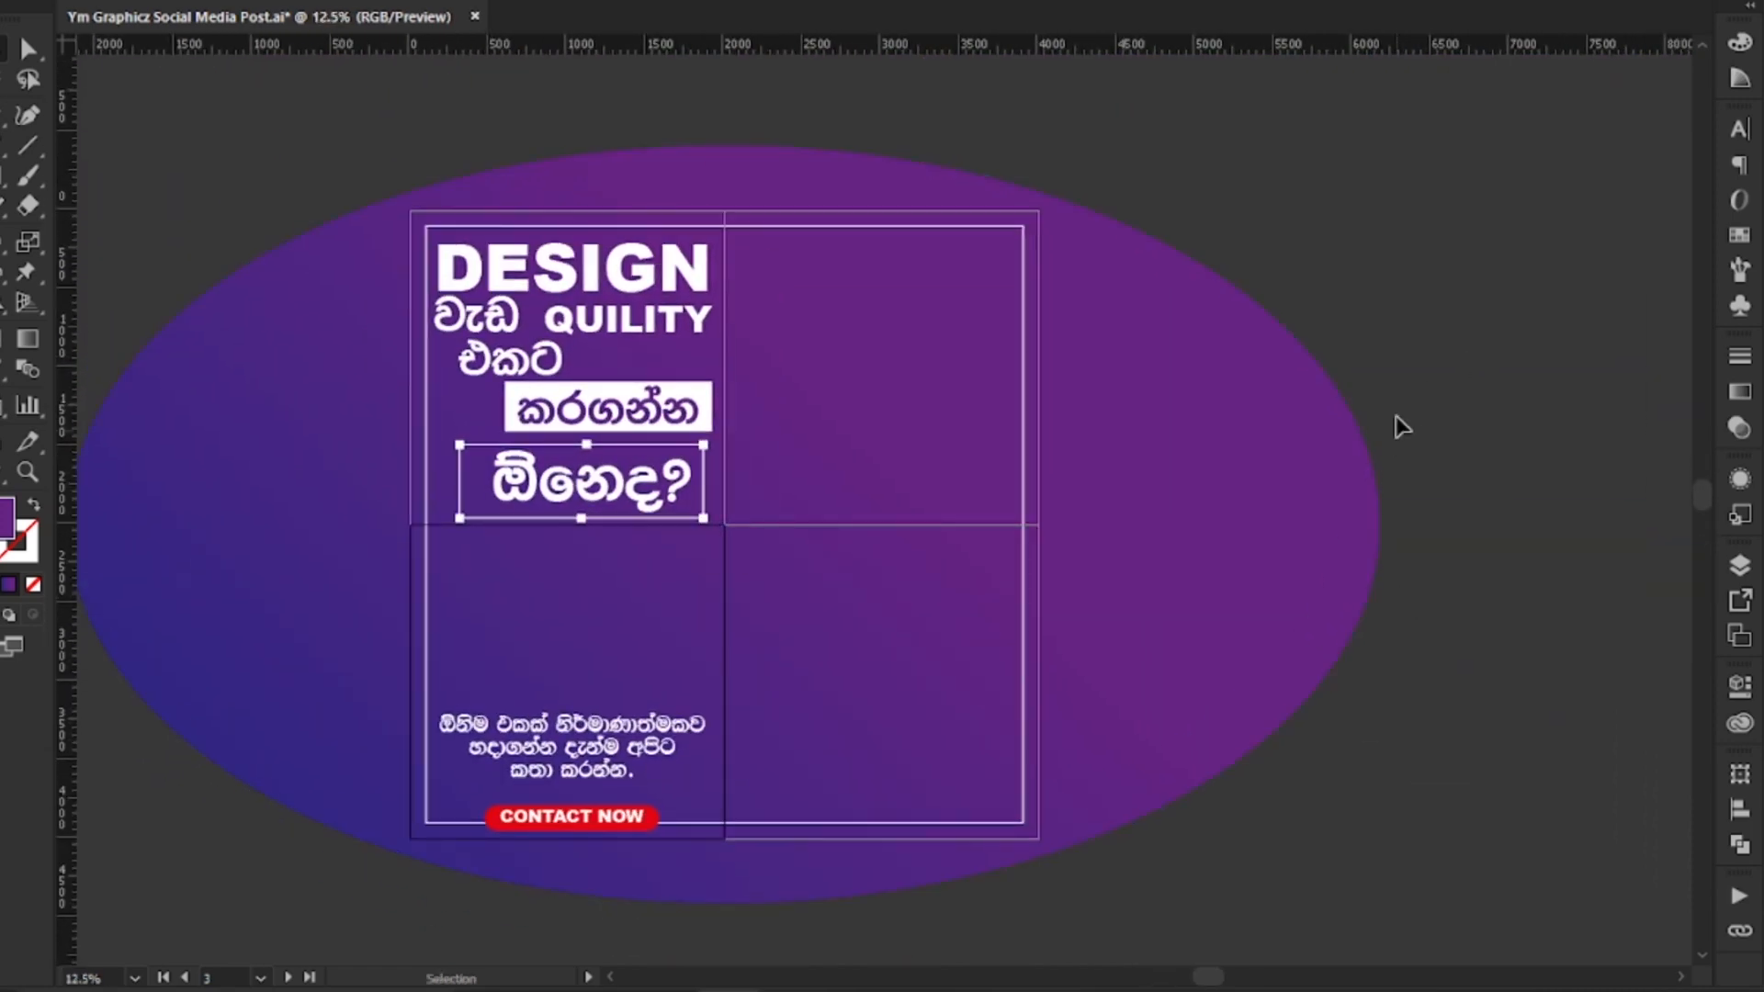
pyautogui.click(650, 325)
pyautogui.scroll(2, 649, 338)
pyautogui.scroll(-2, 650, 338)
pyautogui.click(1388, 237)
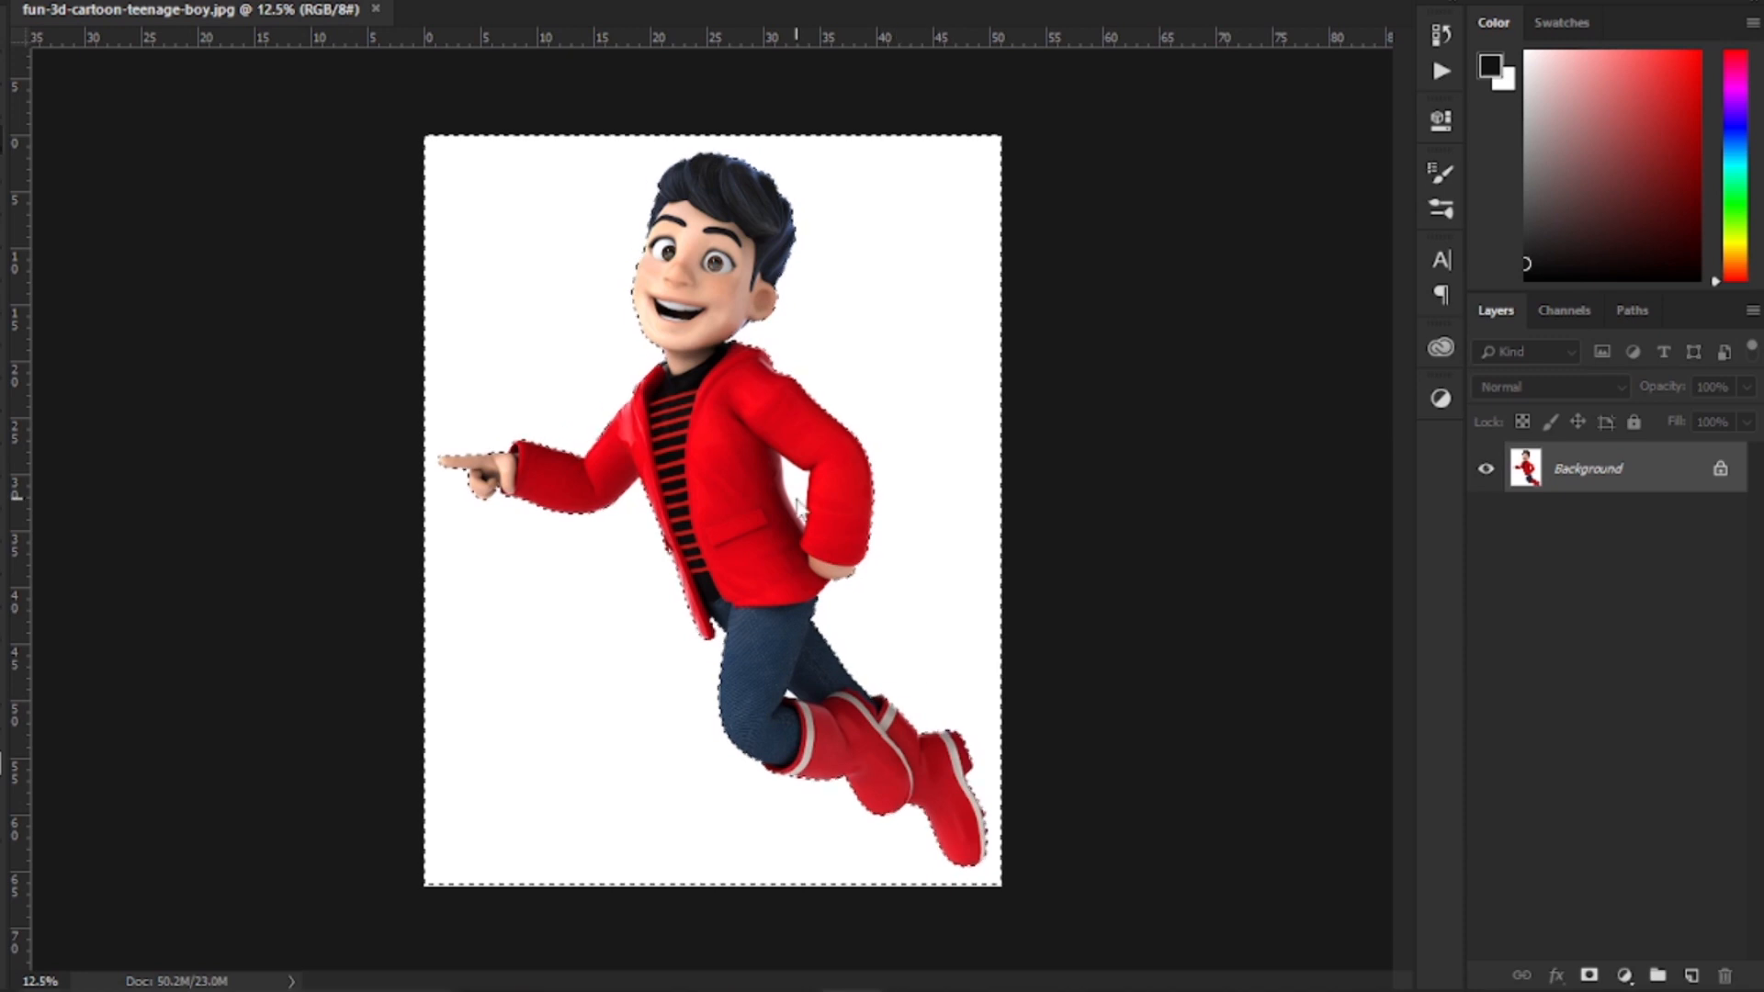
# Step: Switch to the cartoon boy image in Photoshop and select the boy using Select Subject within Select and Mask
pyautogui.scroll(5, 780, 719)
pyautogui.scroll(-4, 818, 746)
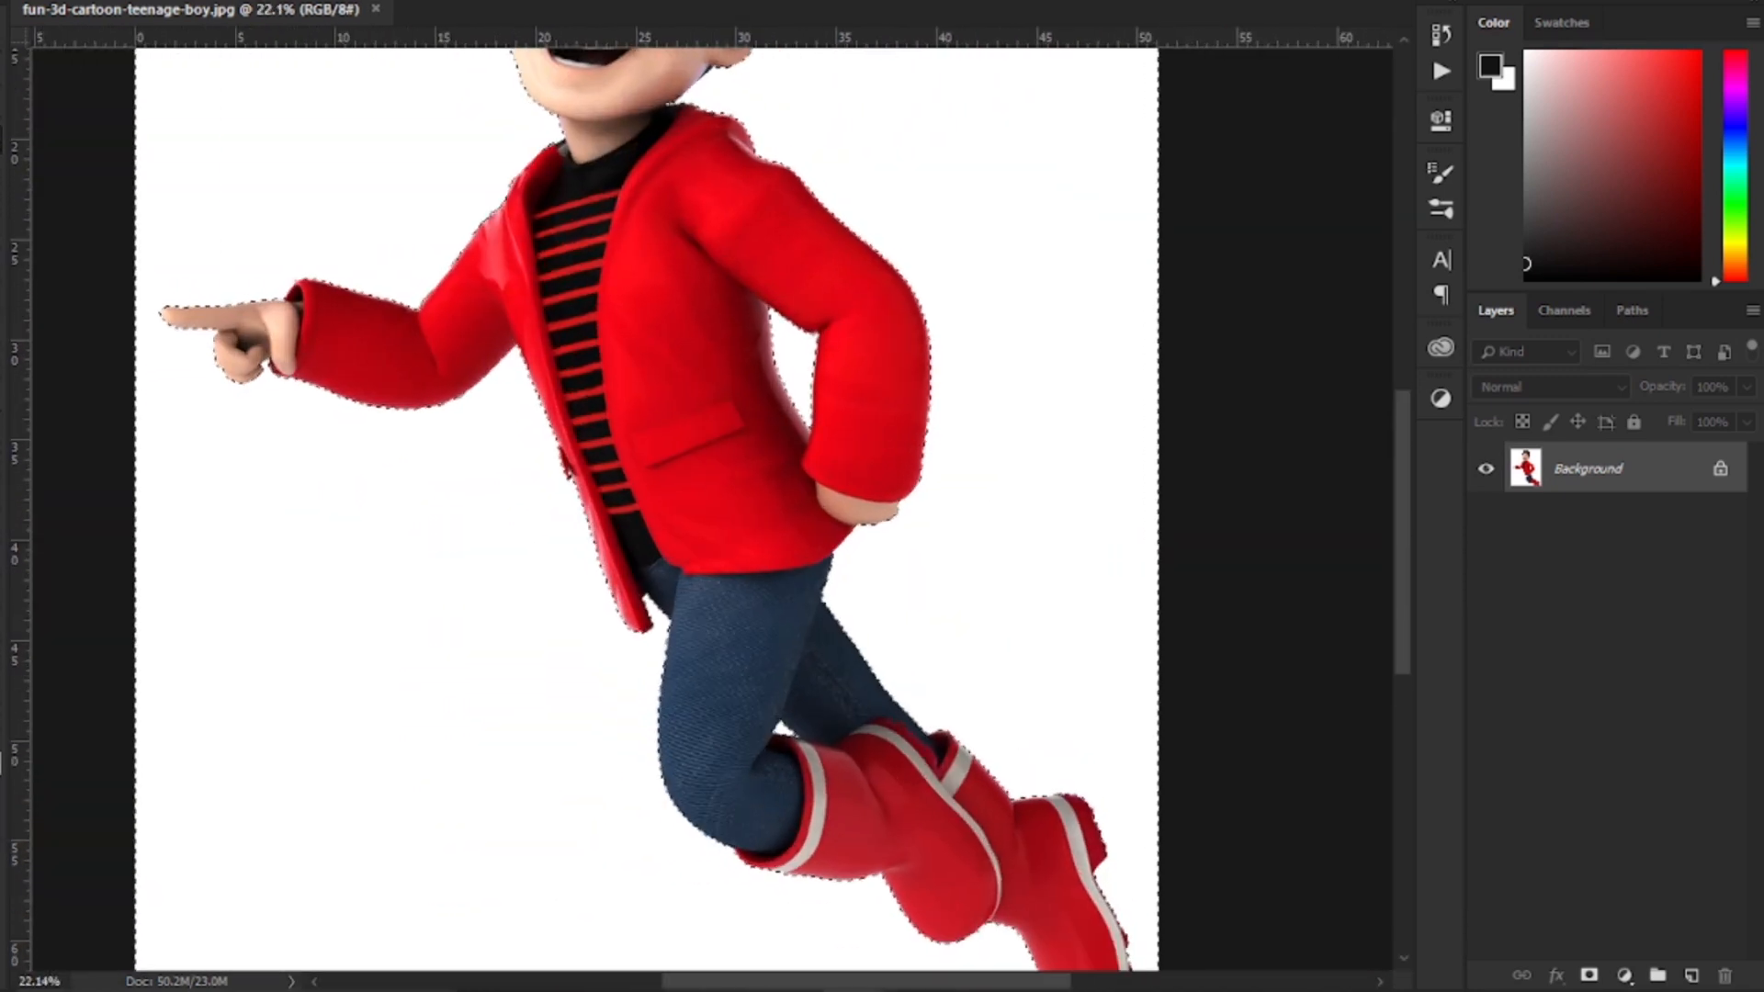
pyautogui.click(279, 0)
pyautogui.click(339, 258)
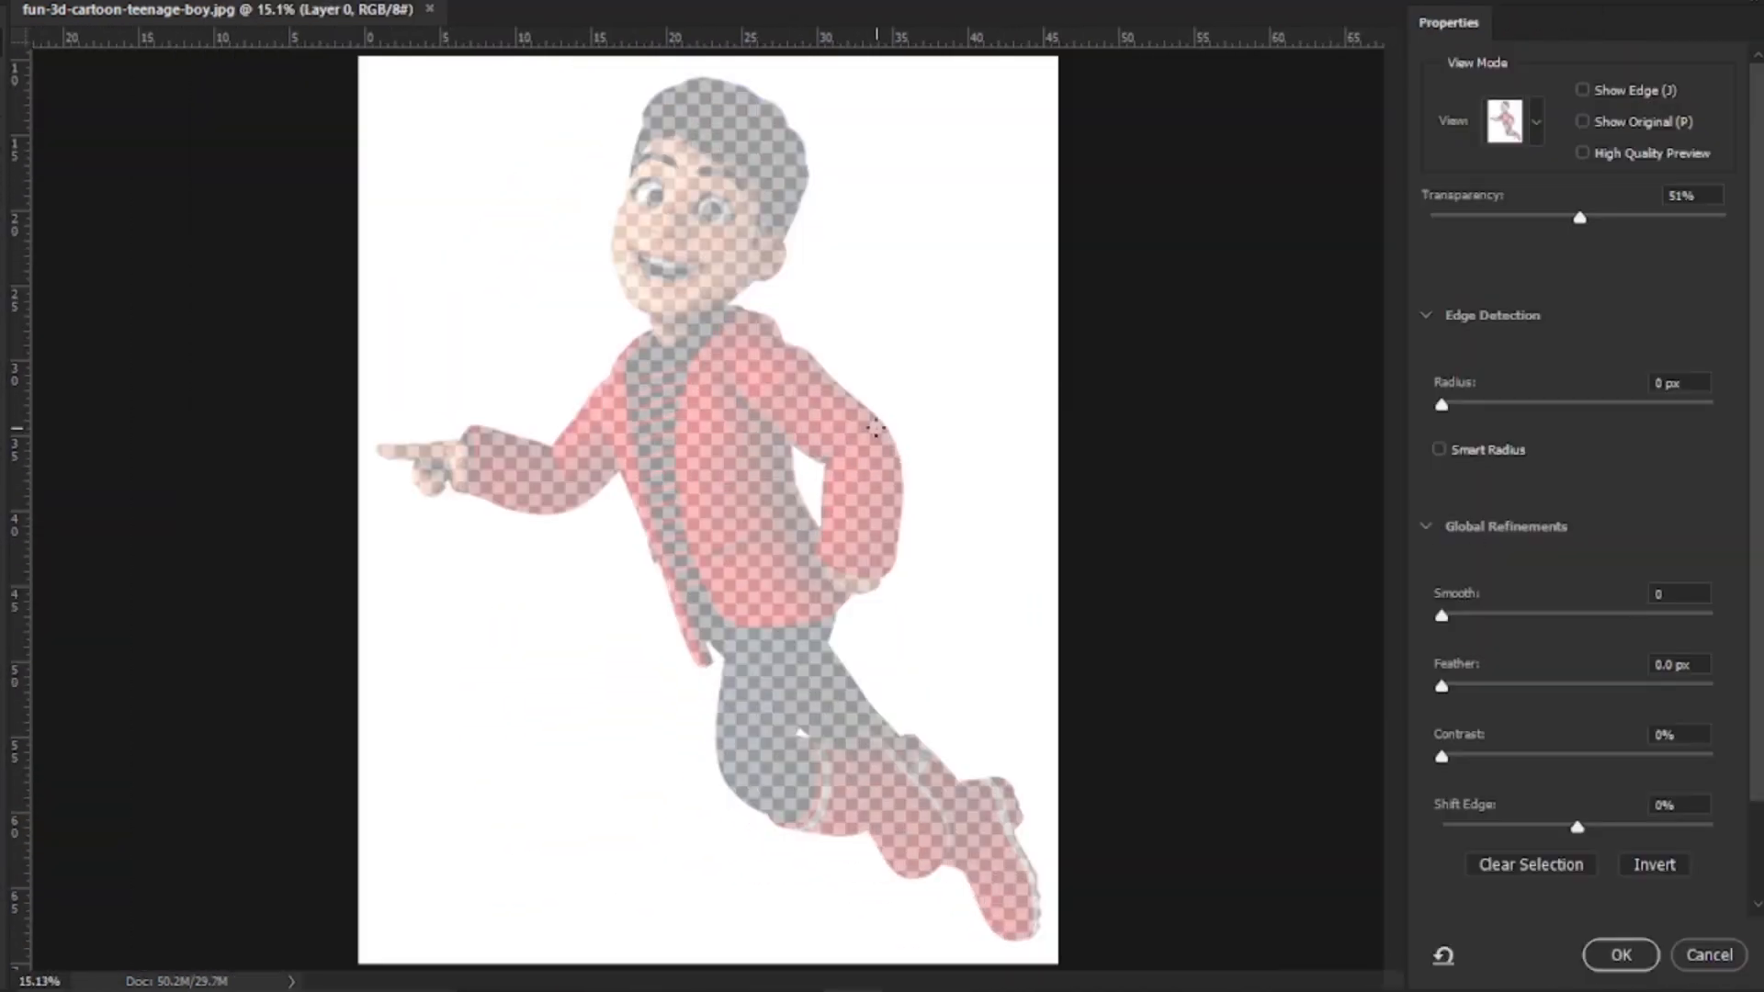
pyautogui.click(361, 3)
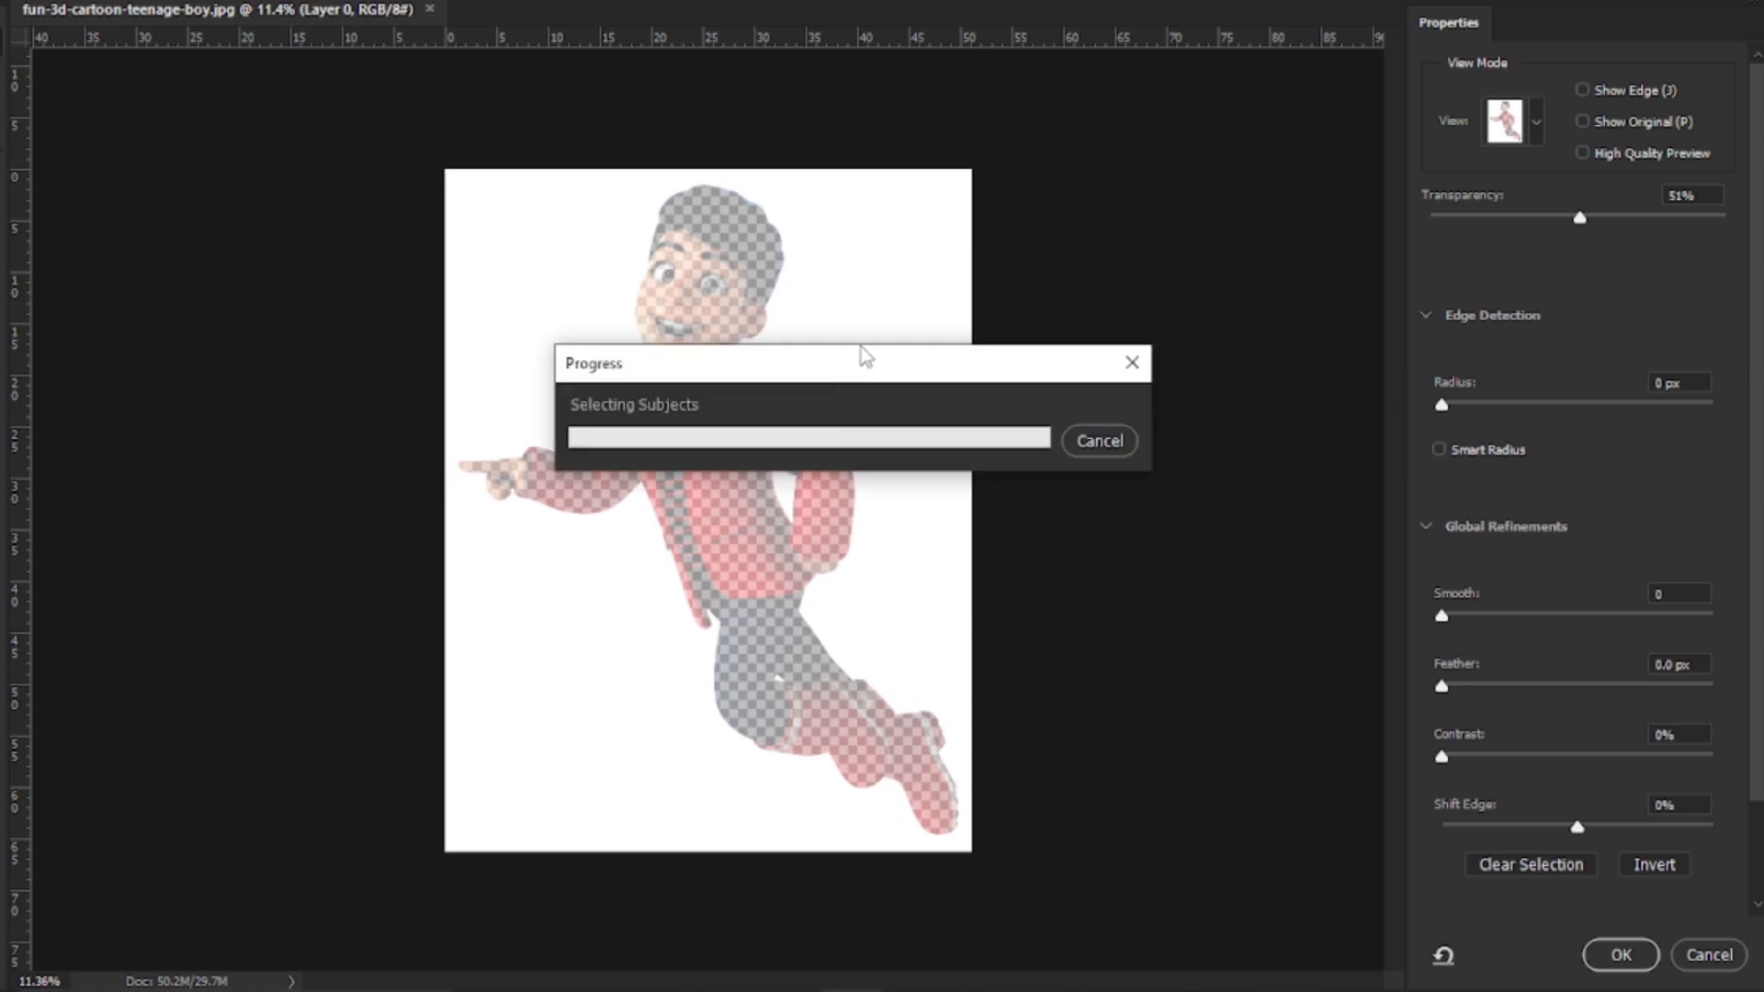
pyautogui.press('Return')
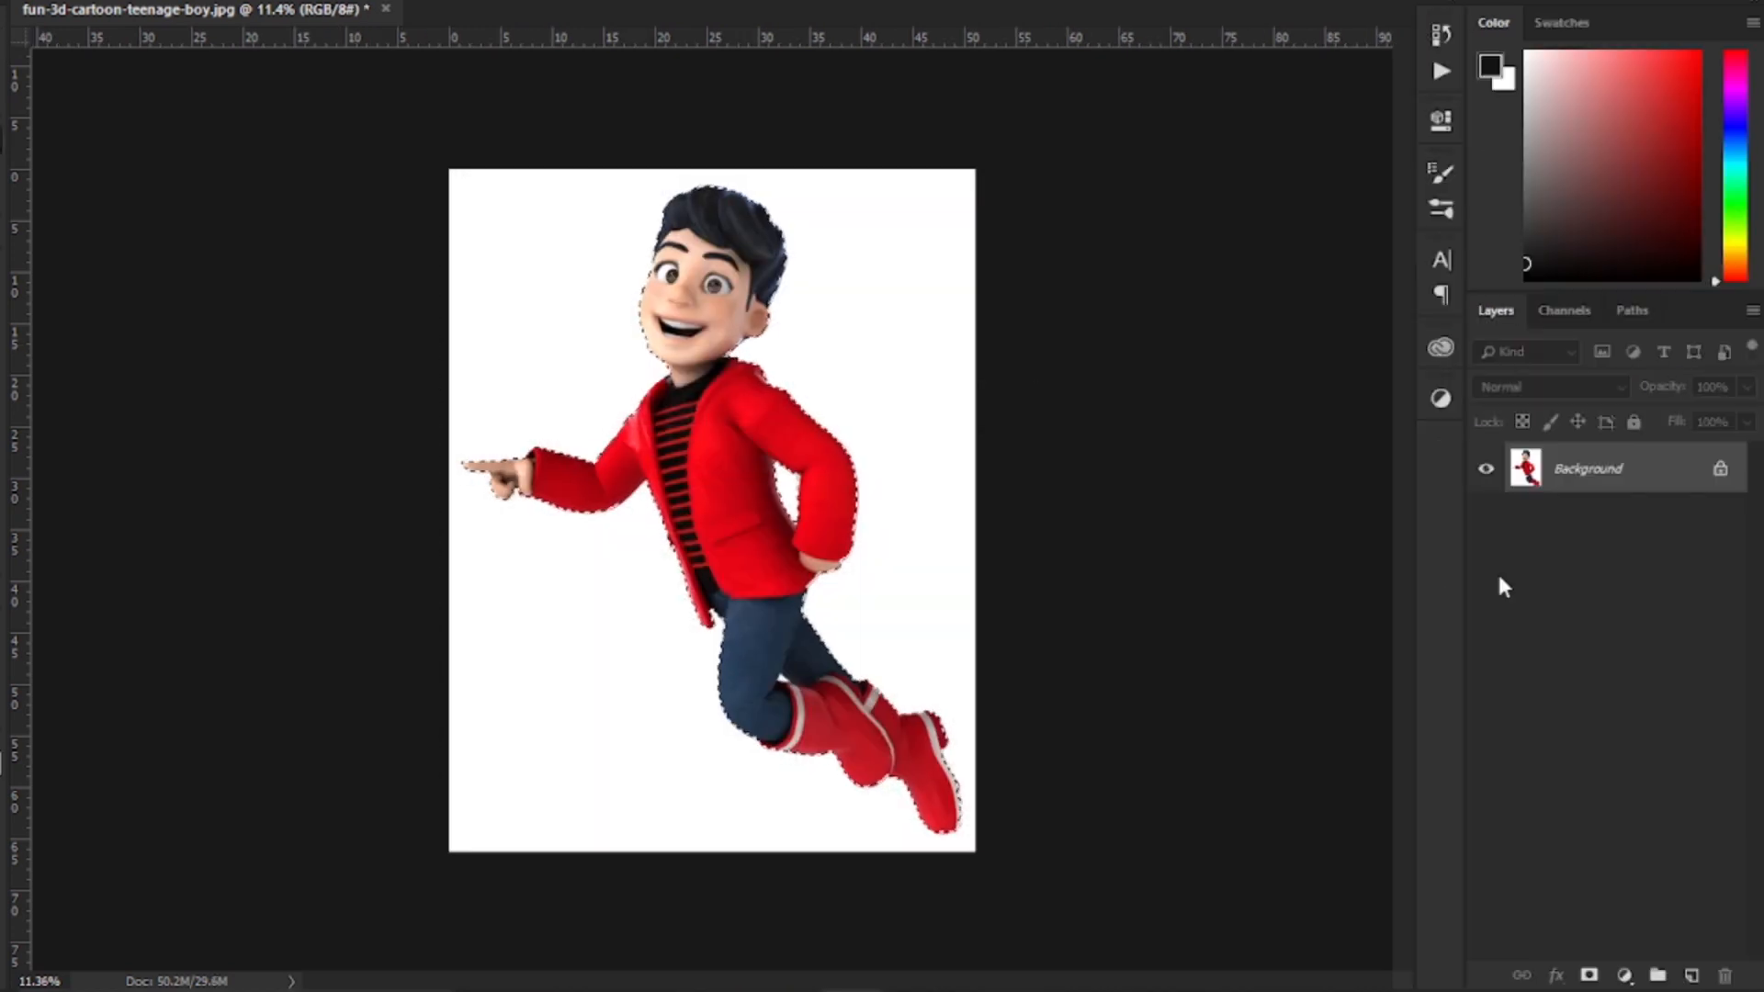
# Step: Mask out the white background around the boy and add a near-black solid colour fill layer beneath him
pyautogui.scroll(10, 808, 505)
pyautogui.scroll(-12, 809, 505)
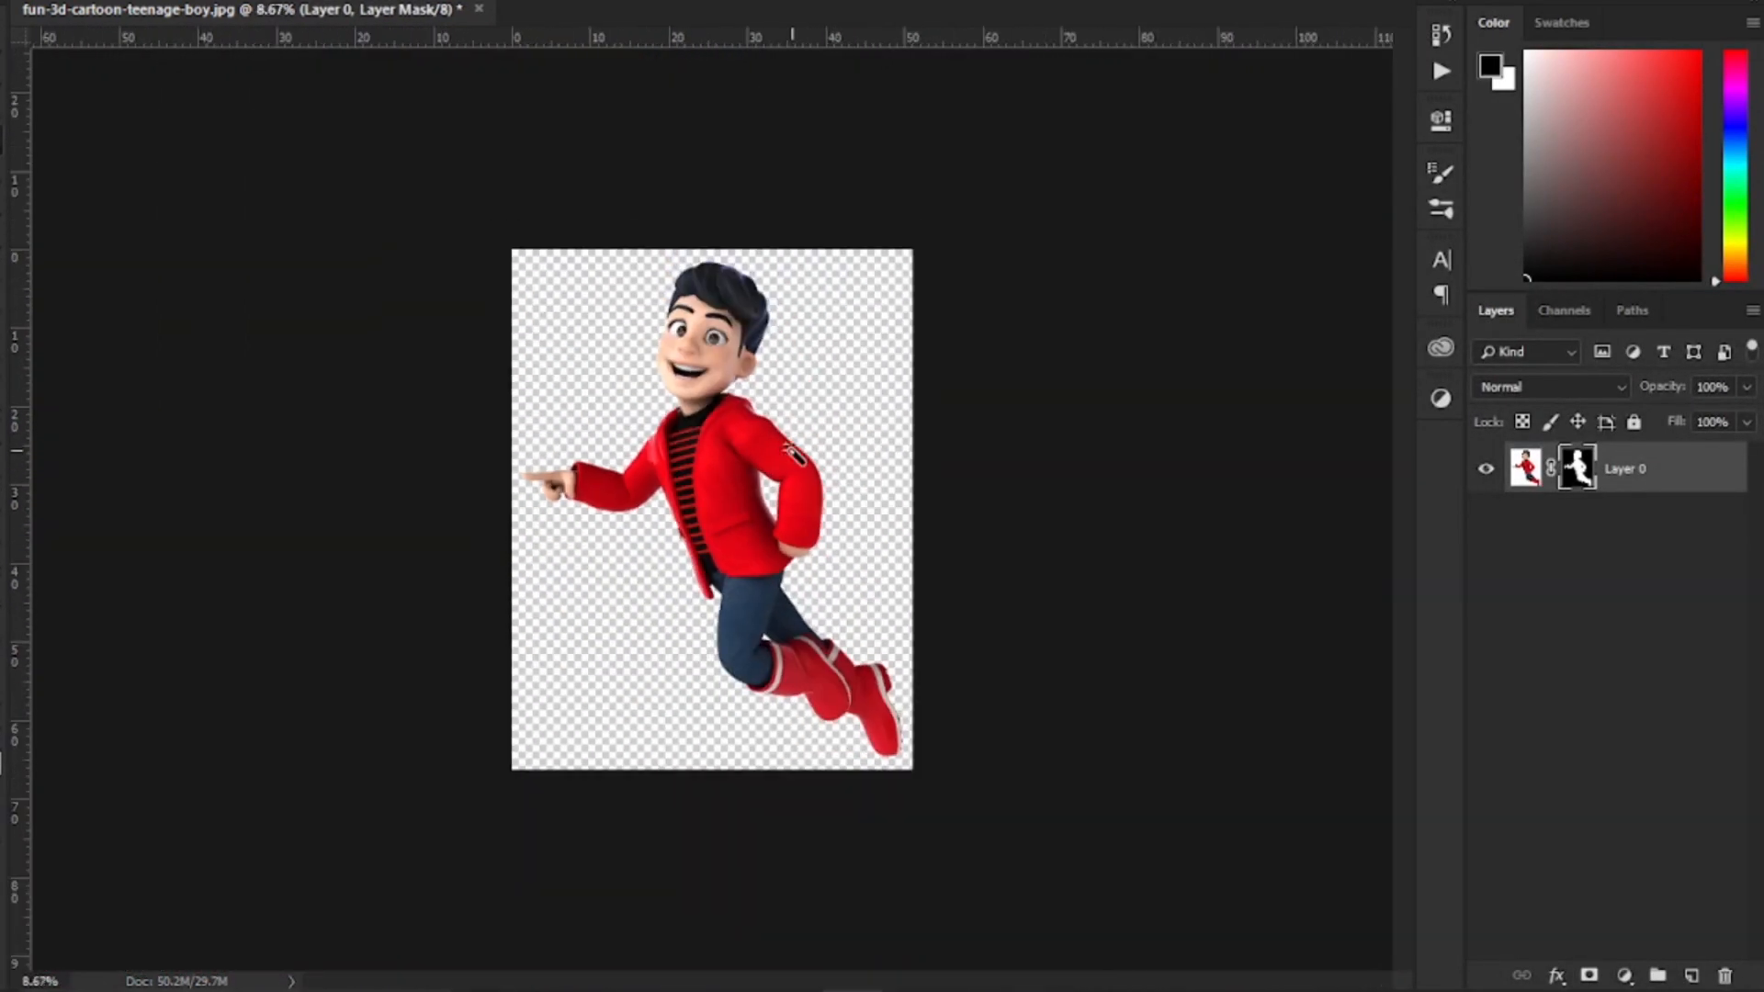
pyautogui.click(1692, 976)
pyautogui.moveTo(1628, 471); pyautogui.dragTo(1599, 706)
pyautogui.click(1624, 976)
pyautogui.click(1608, 535)
pyautogui.click(1102, 671)
pyautogui.click(1714, 367)
# Step: Hide the leftover white gap between the boy's bent arm and jacket on the layer mask, and clear the selection
pyautogui.scroll(12, 797, 542)
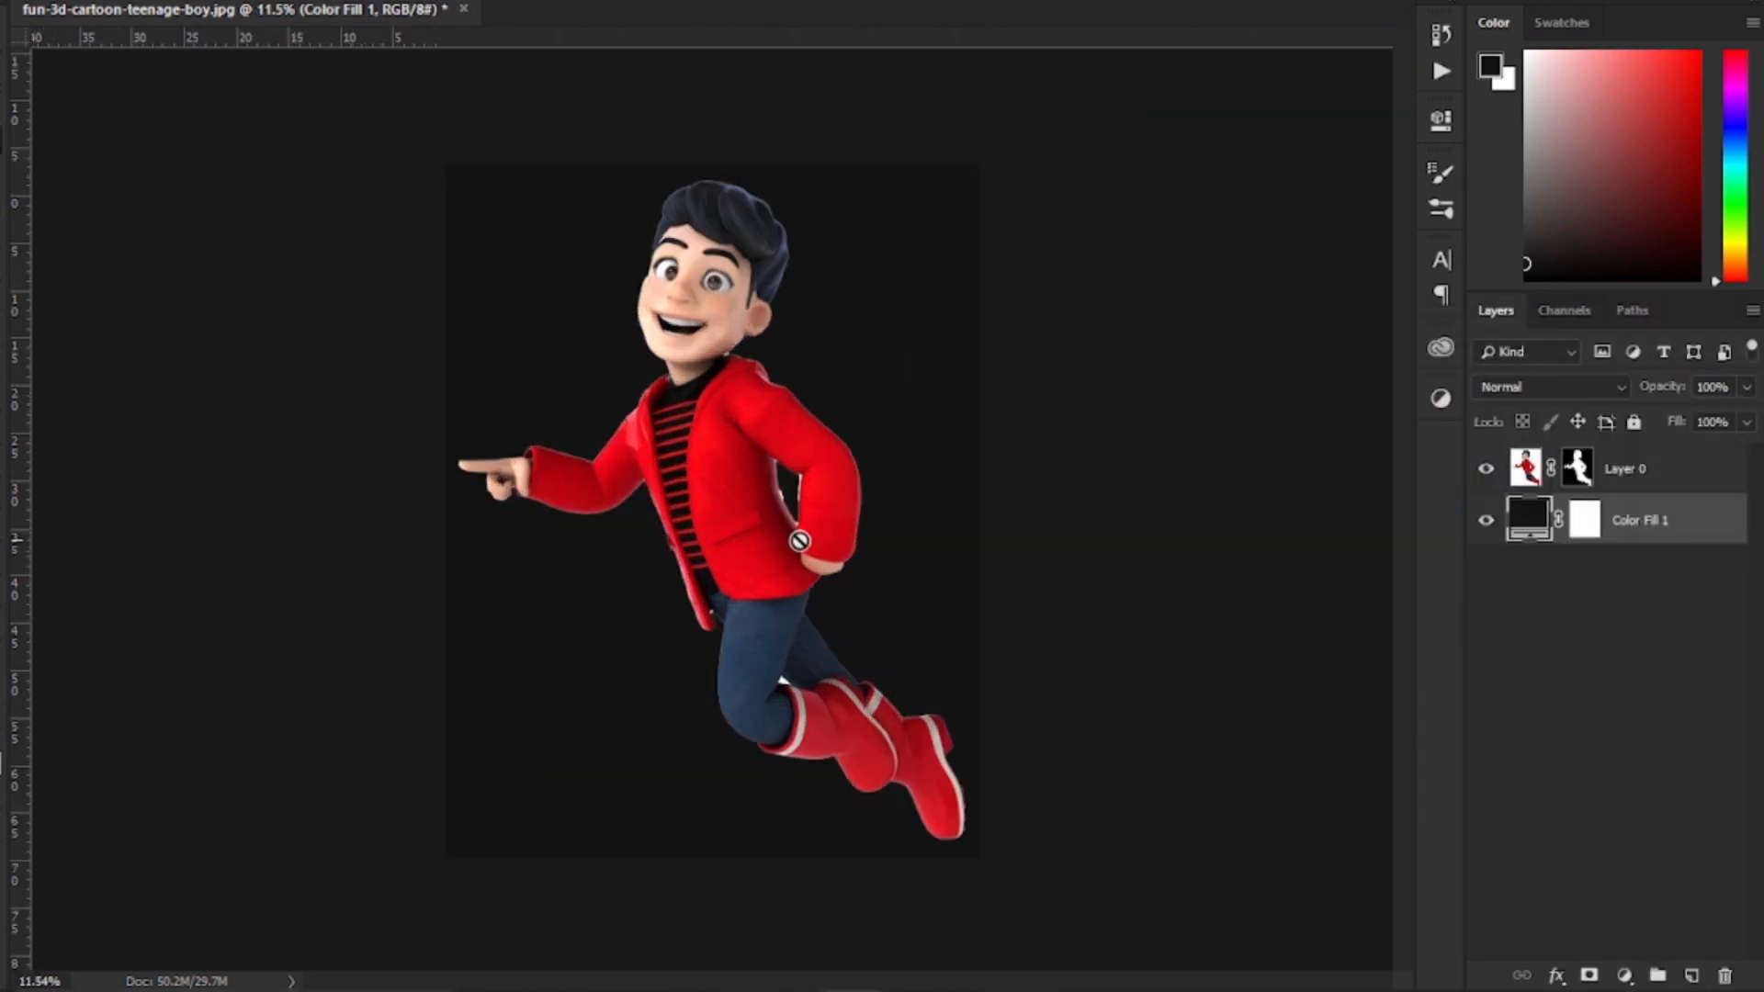
pyautogui.scroll(3, 823, 303)
pyautogui.click(1624, 470)
pyautogui.click(1584, 474)
pyautogui.press('b')
pyautogui.click(1033, 409)
pyautogui.click(20, 2)
pyautogui.click(887, 634)
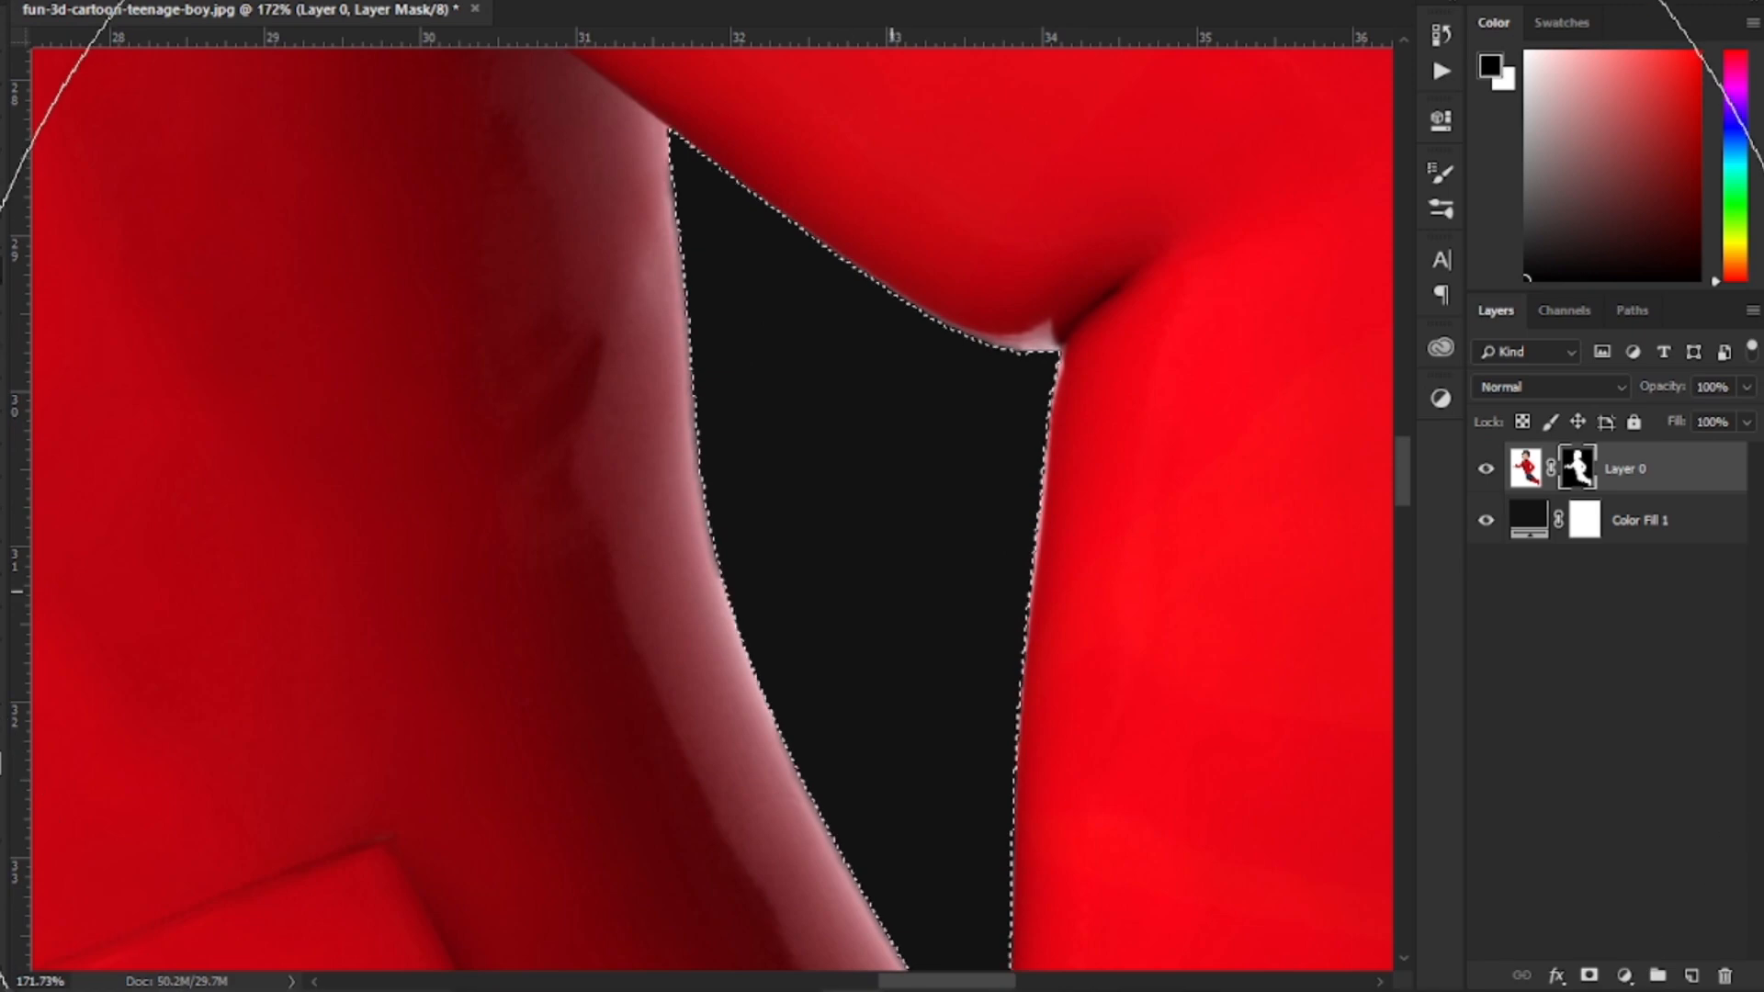
pyautogui.scroll(-10, 871, 597)
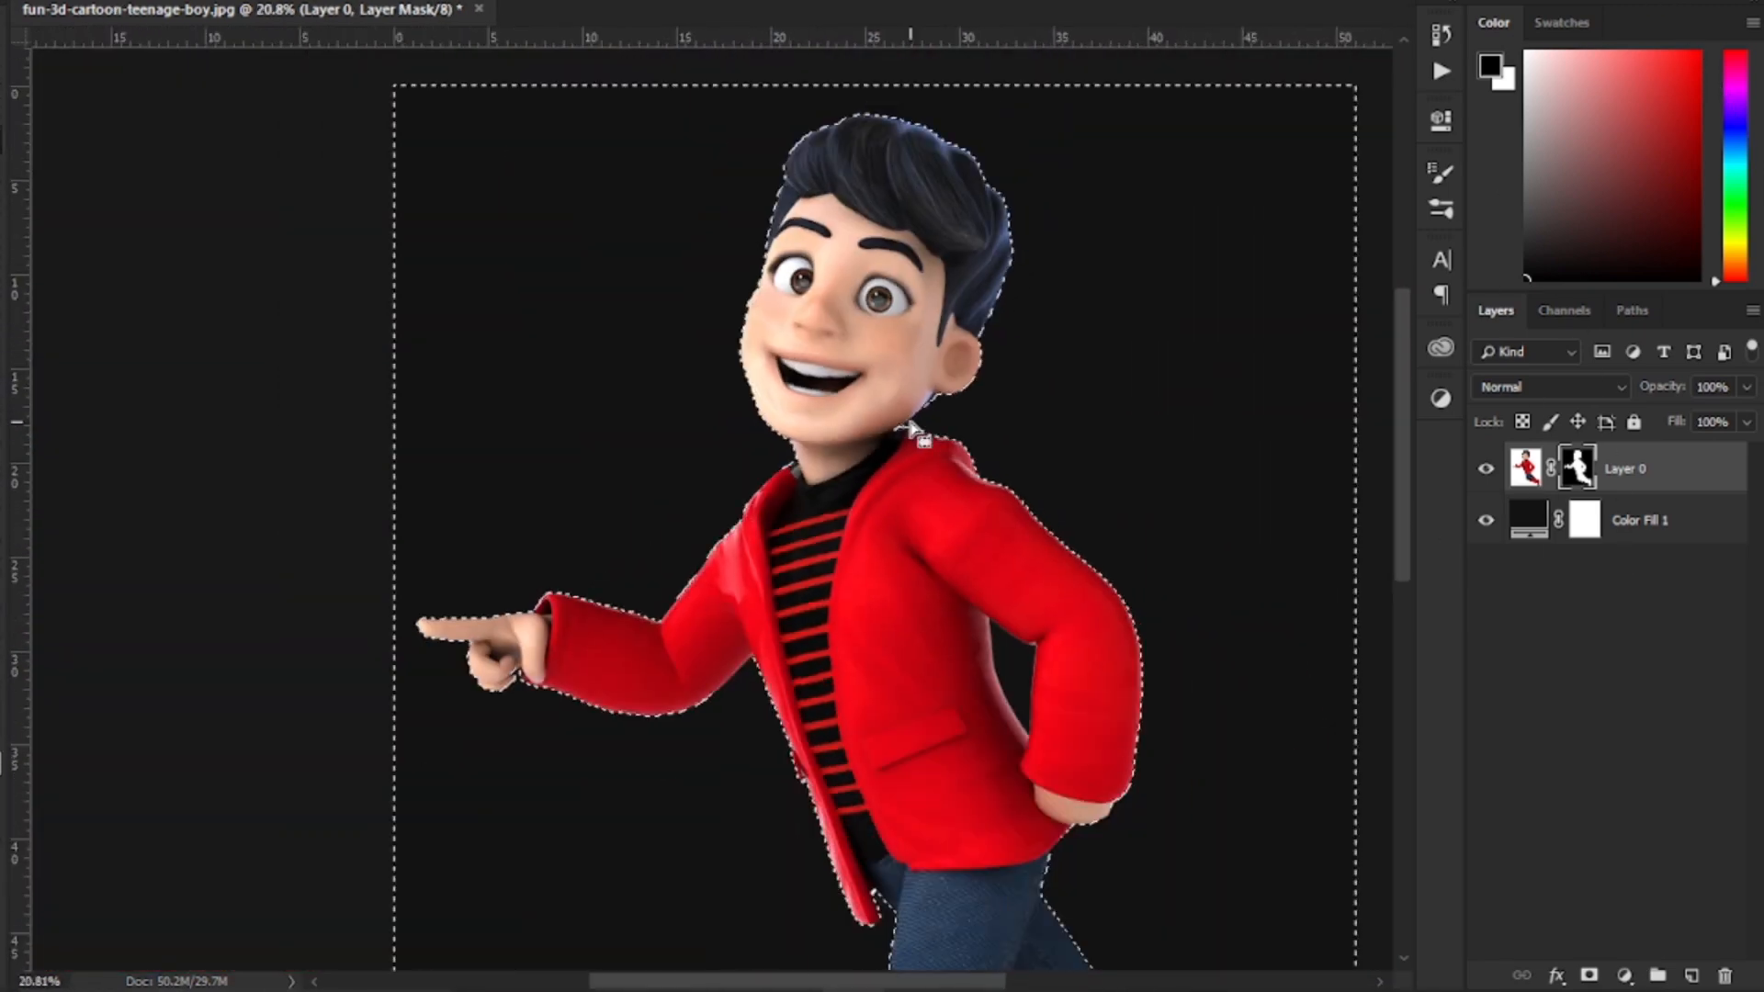
pyautogui.scroll(1, 1177, 634)
pyautogui.press('b')
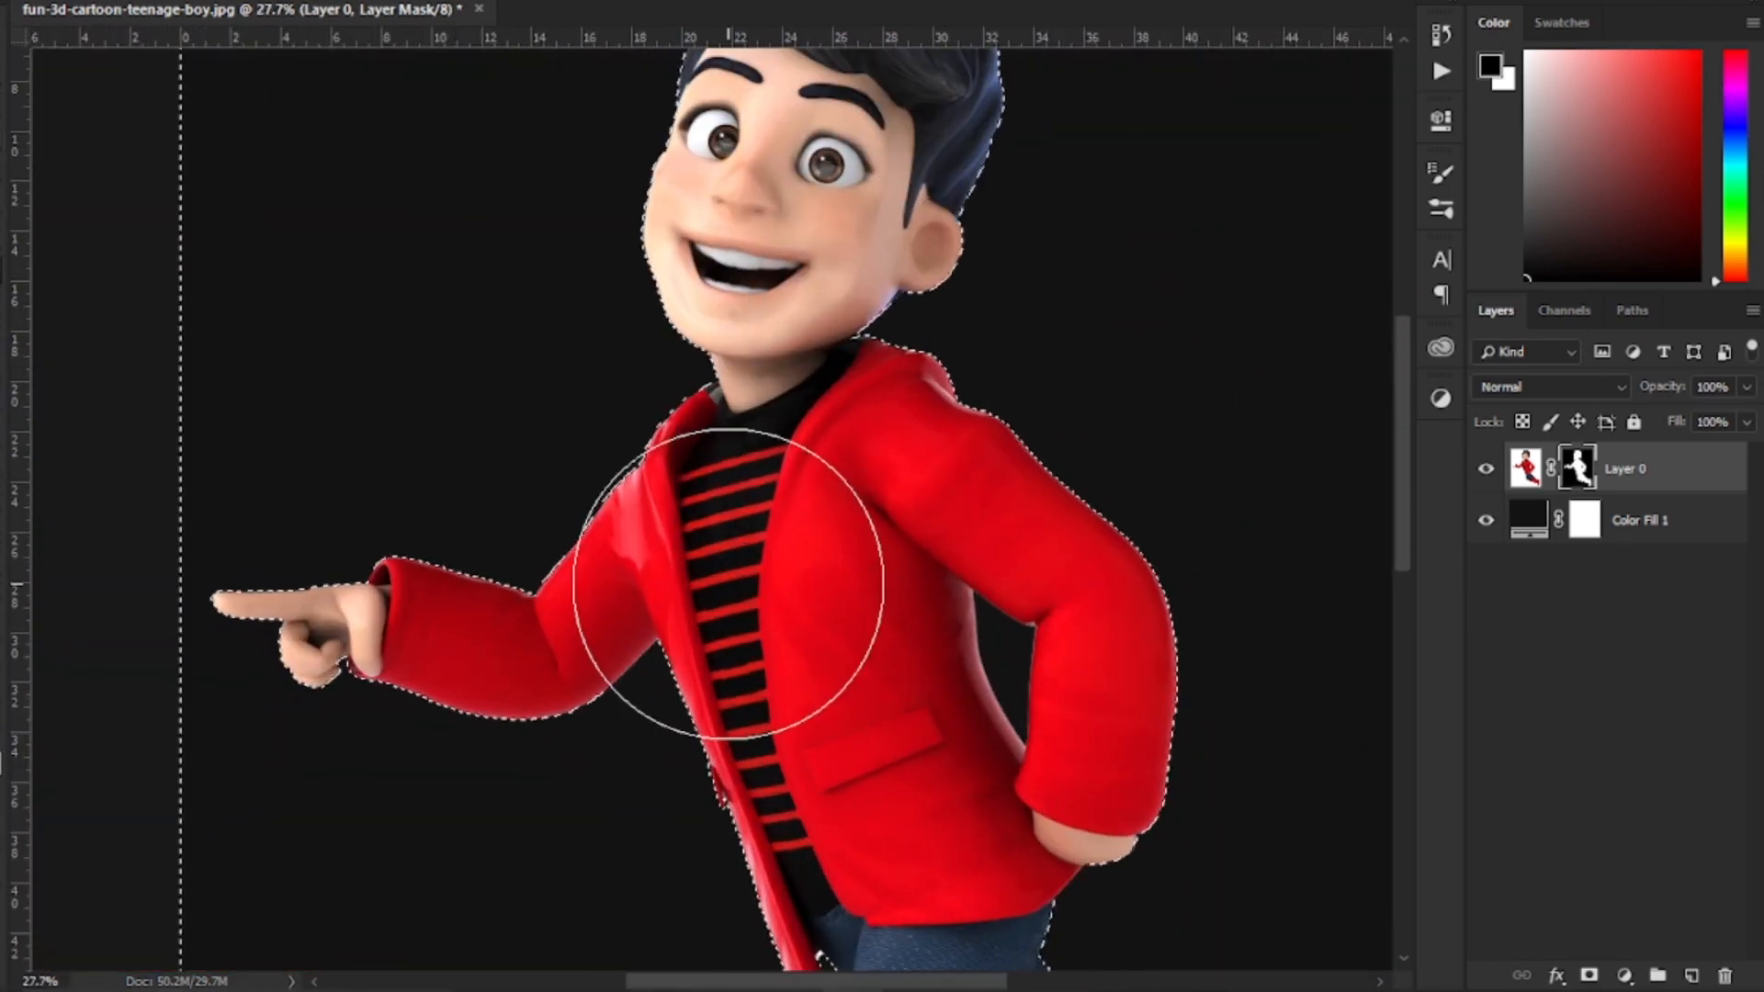
pyautogui.hotkey('ctrl', 'd')
# Step: Clean the remaining white remnants along the jacket edge and between the legs on the boy's layer mask
pyautogui.scroll(5, 404, 563)
pyautogui.scroll(-7, 443, 524)
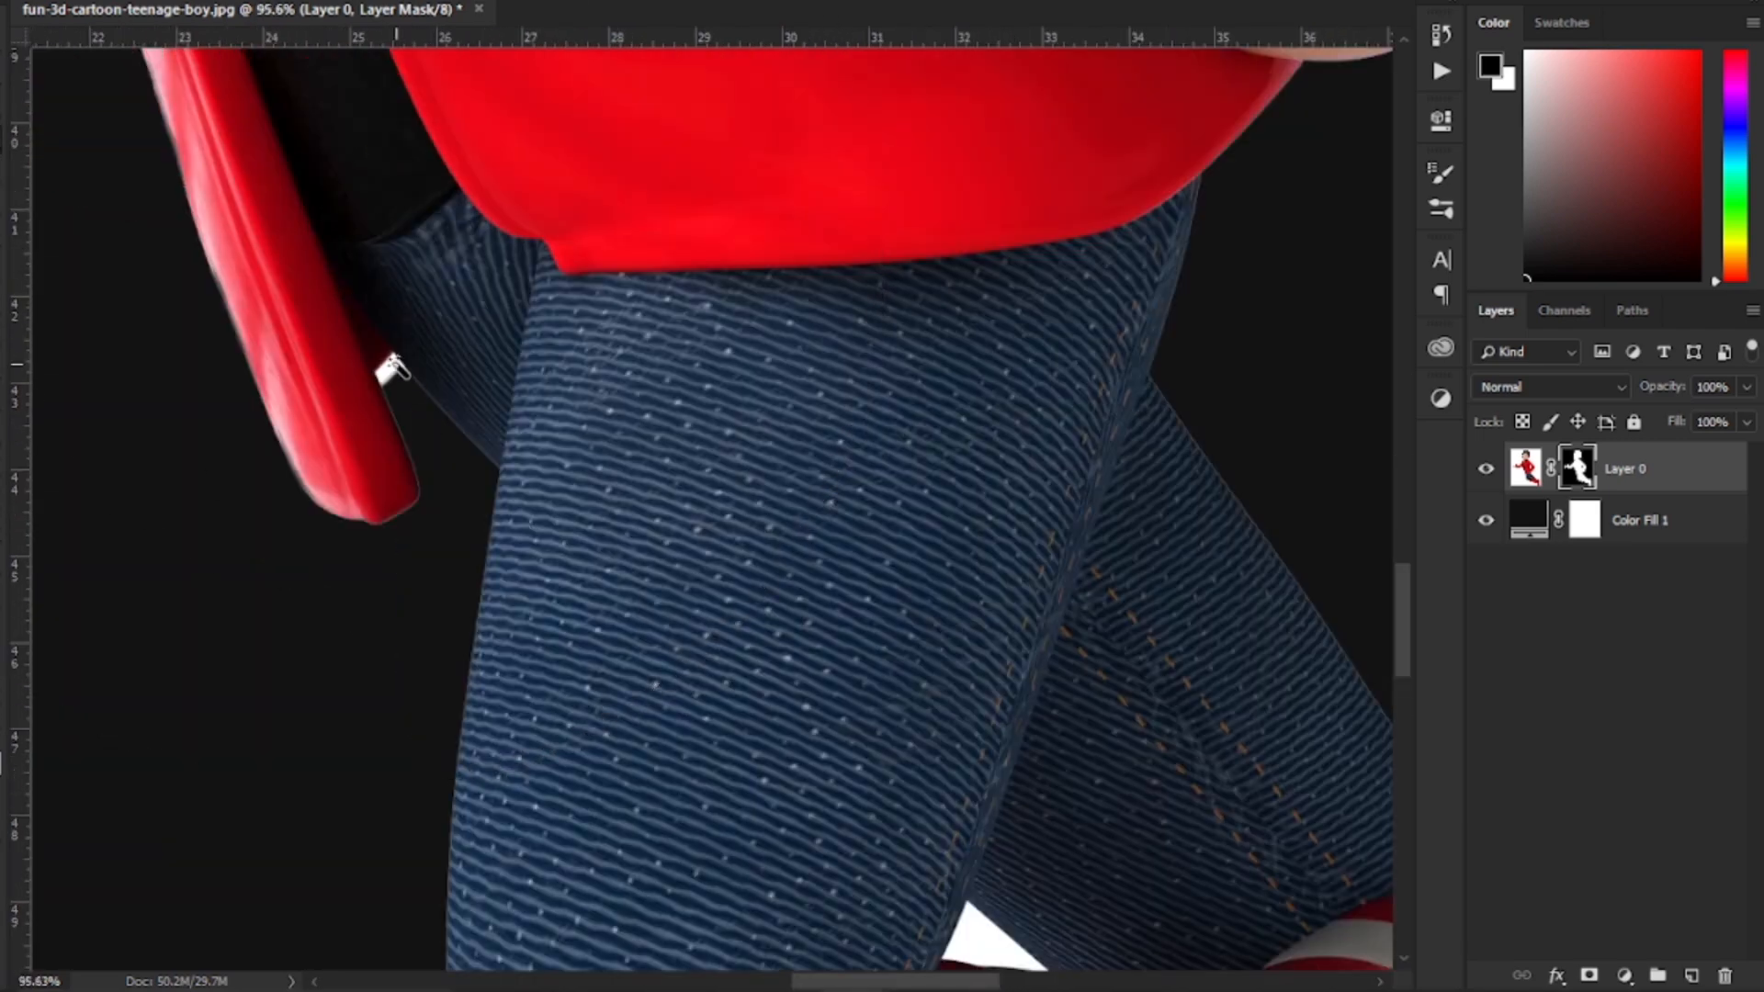
pyautogui.scroll(-11, 652, 717)
pyautogui.scroll(19, 422, 390)
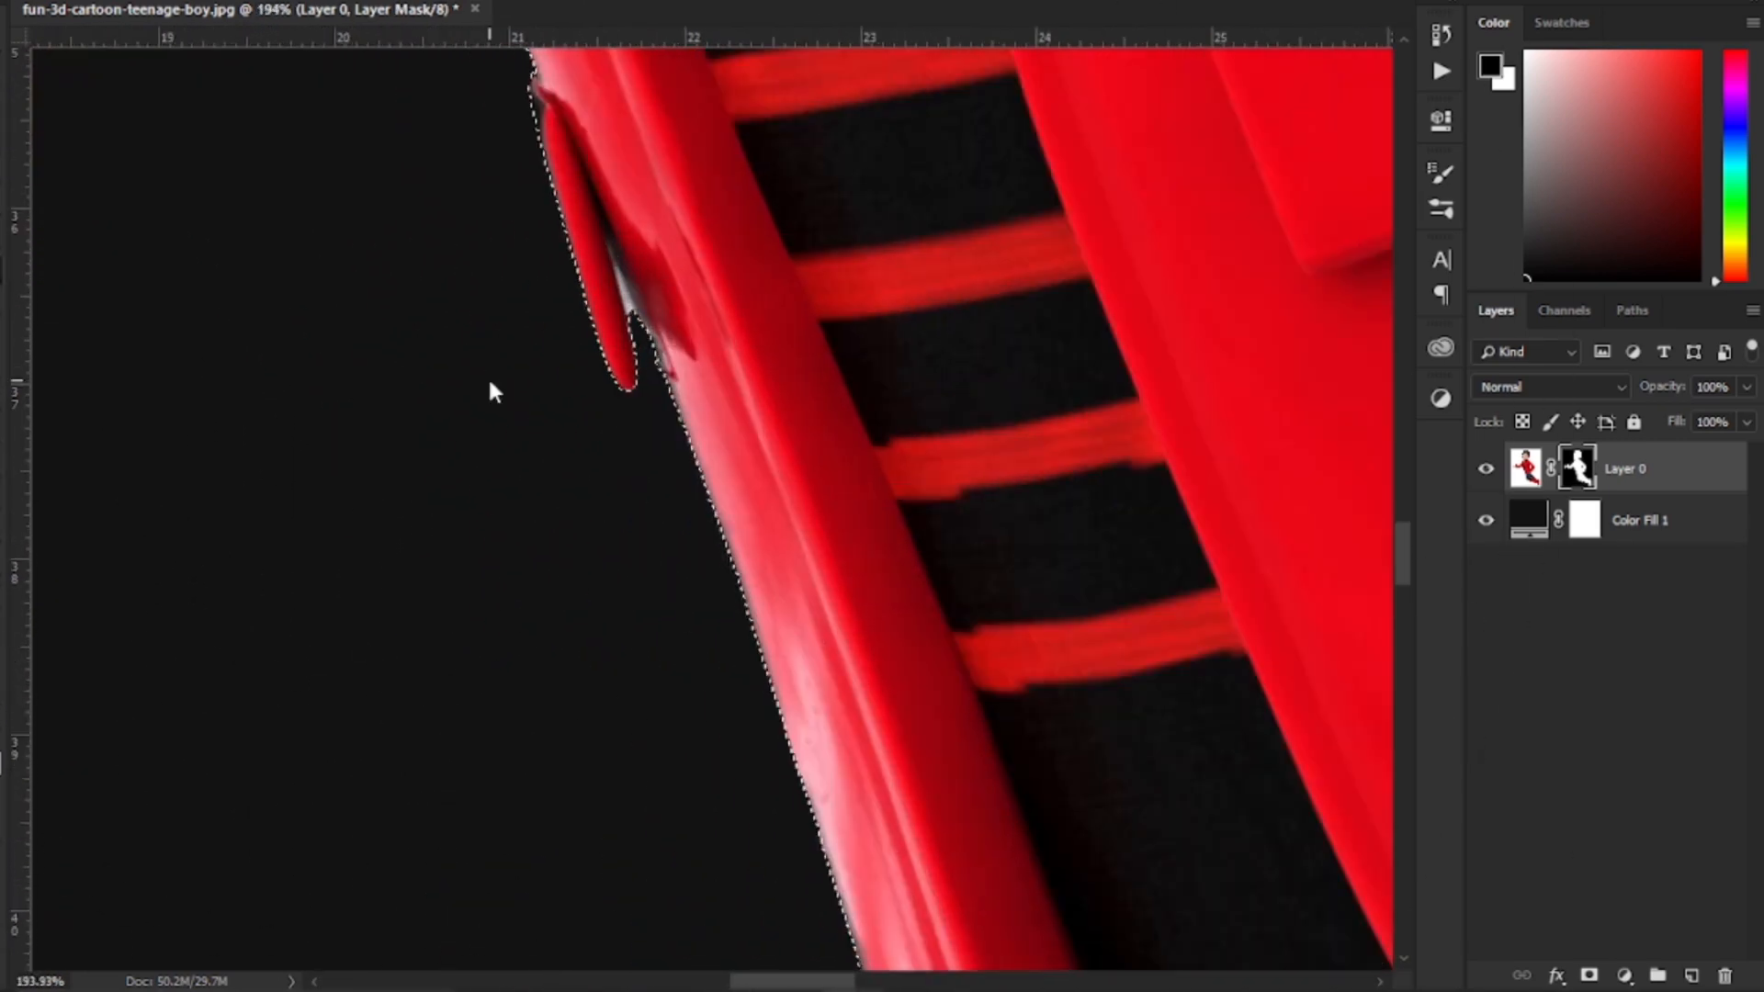
pyautogui.scroll(-20, 488, 395)
pyautogui.scroll(-5, 524, 47)
pyautogui.hotkey('ctrl', 'd')
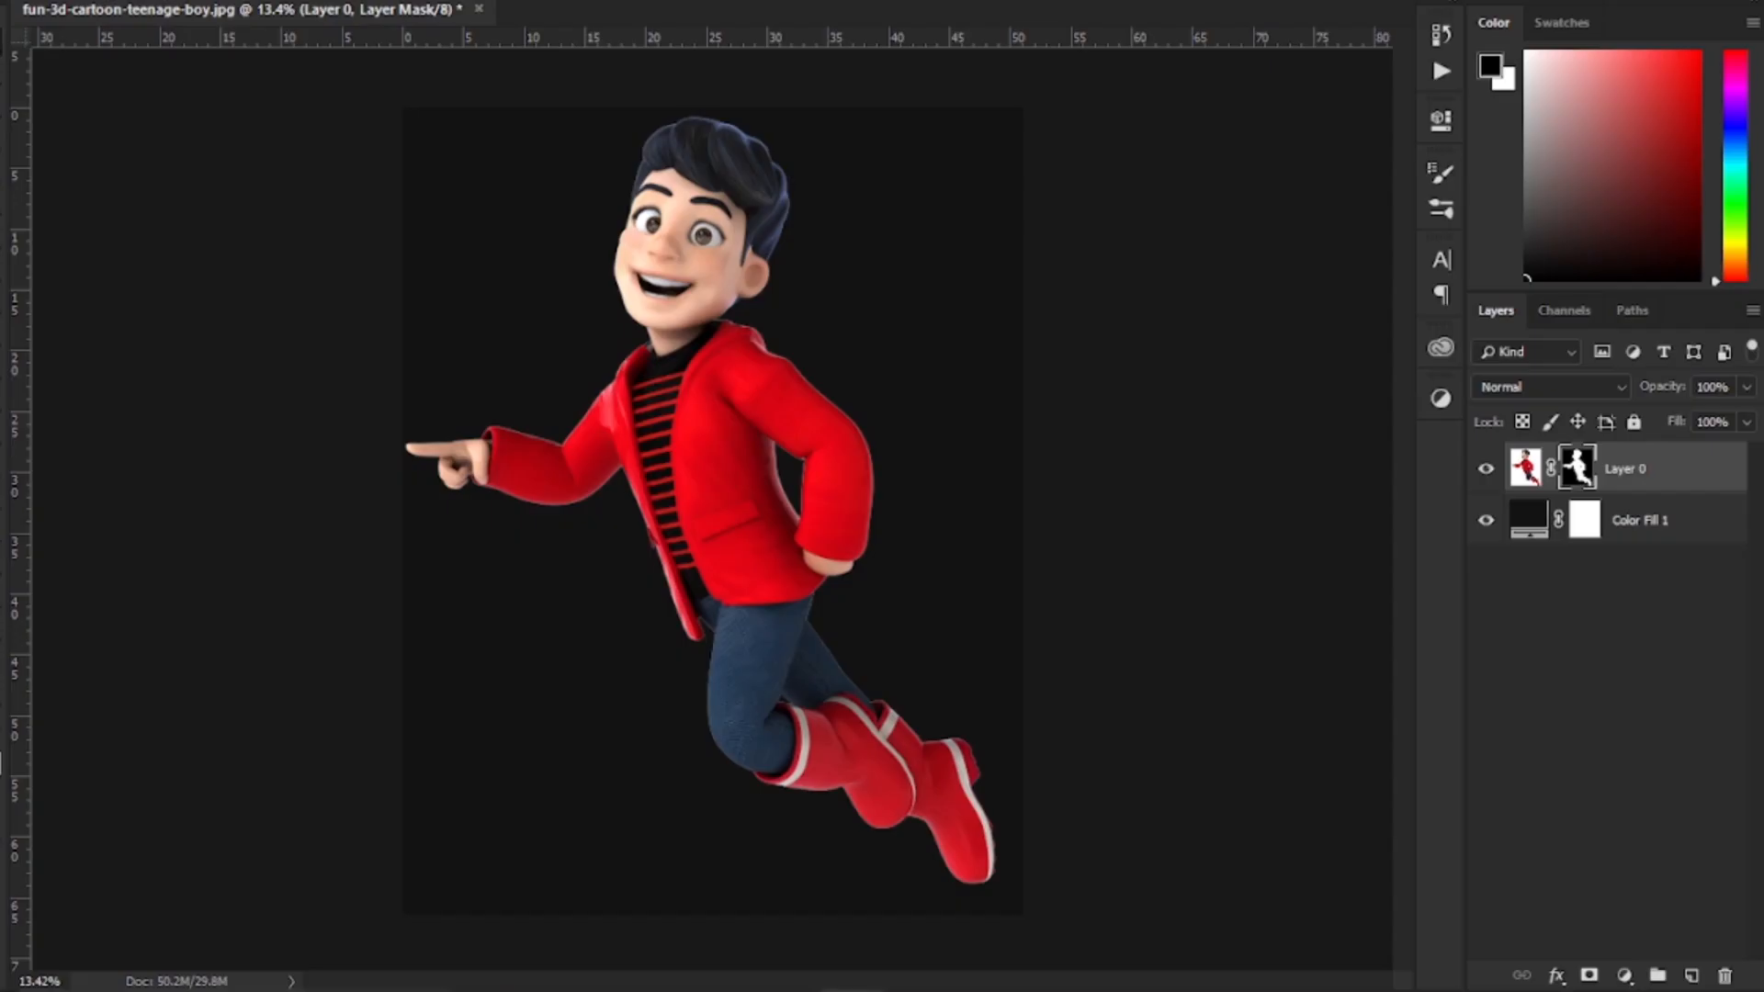
pyautogui.rightClick(1562, 464)
pyautogui.click(1536, 419)
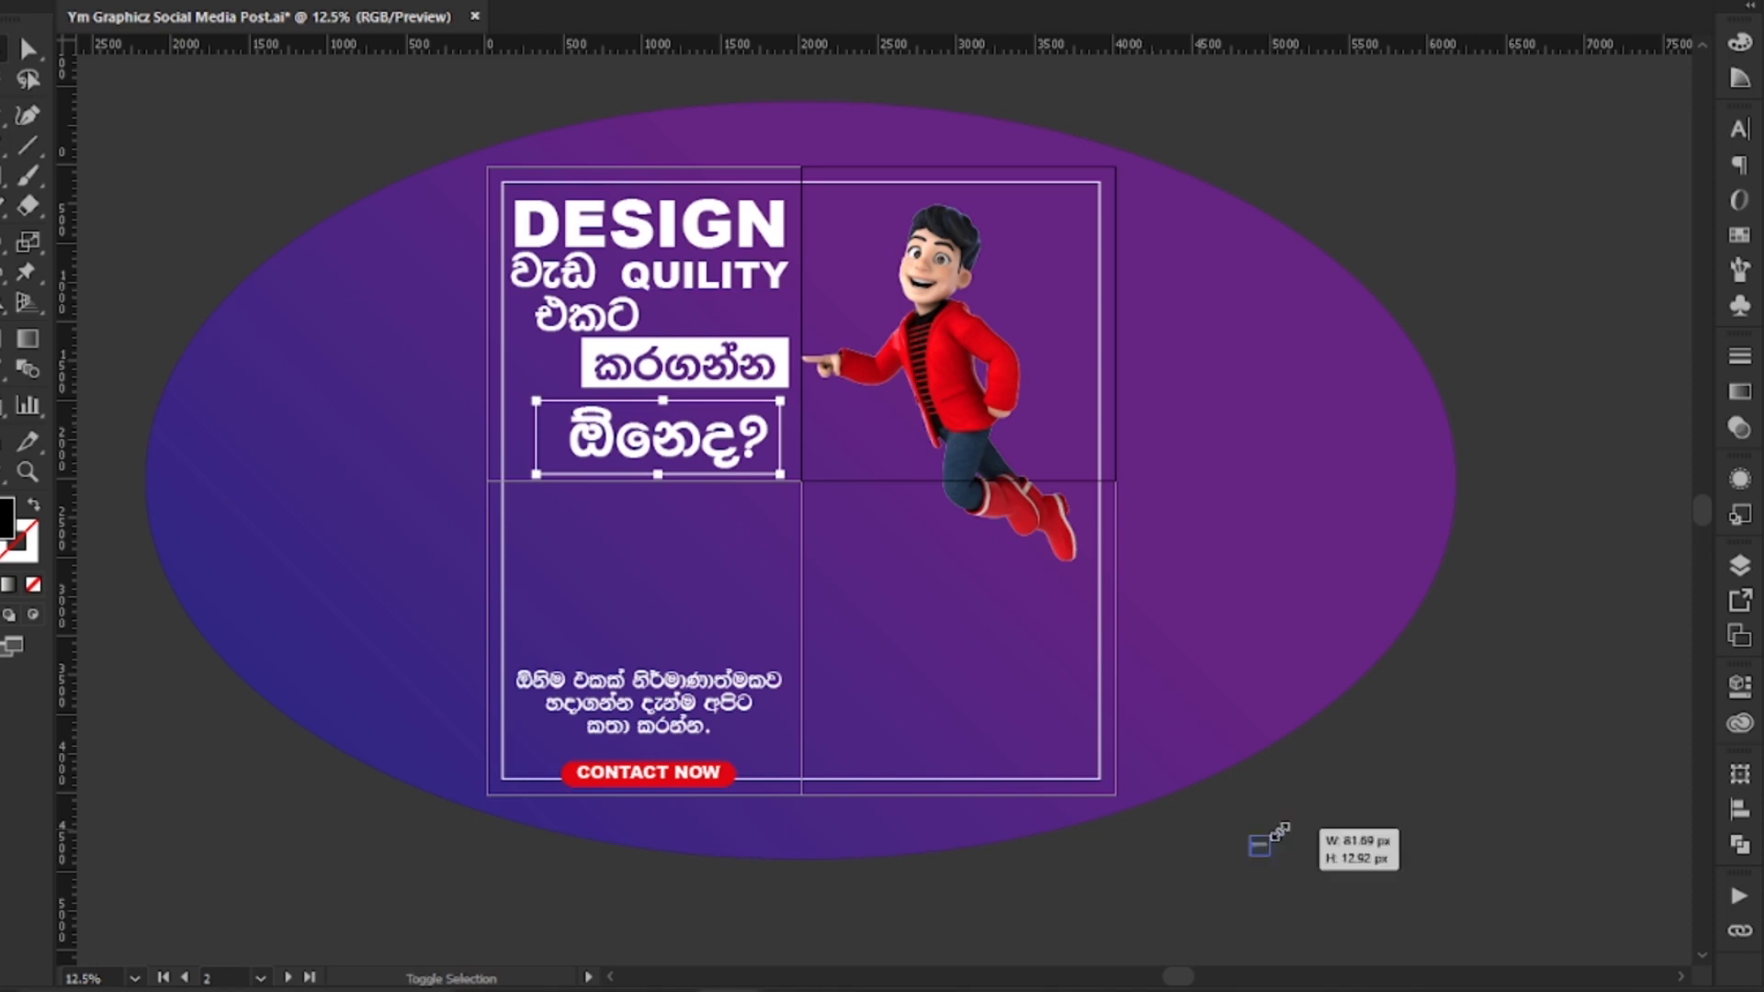
# Step: Switch to the Illustrator poster, scale up the phone number text beside it and fill the text white
pyautogui.moveTo(1280, 831); pyautogui.dragTo(1584, 707)
pyautogui.click(8, 3)
pyautogui.click(13, 28)
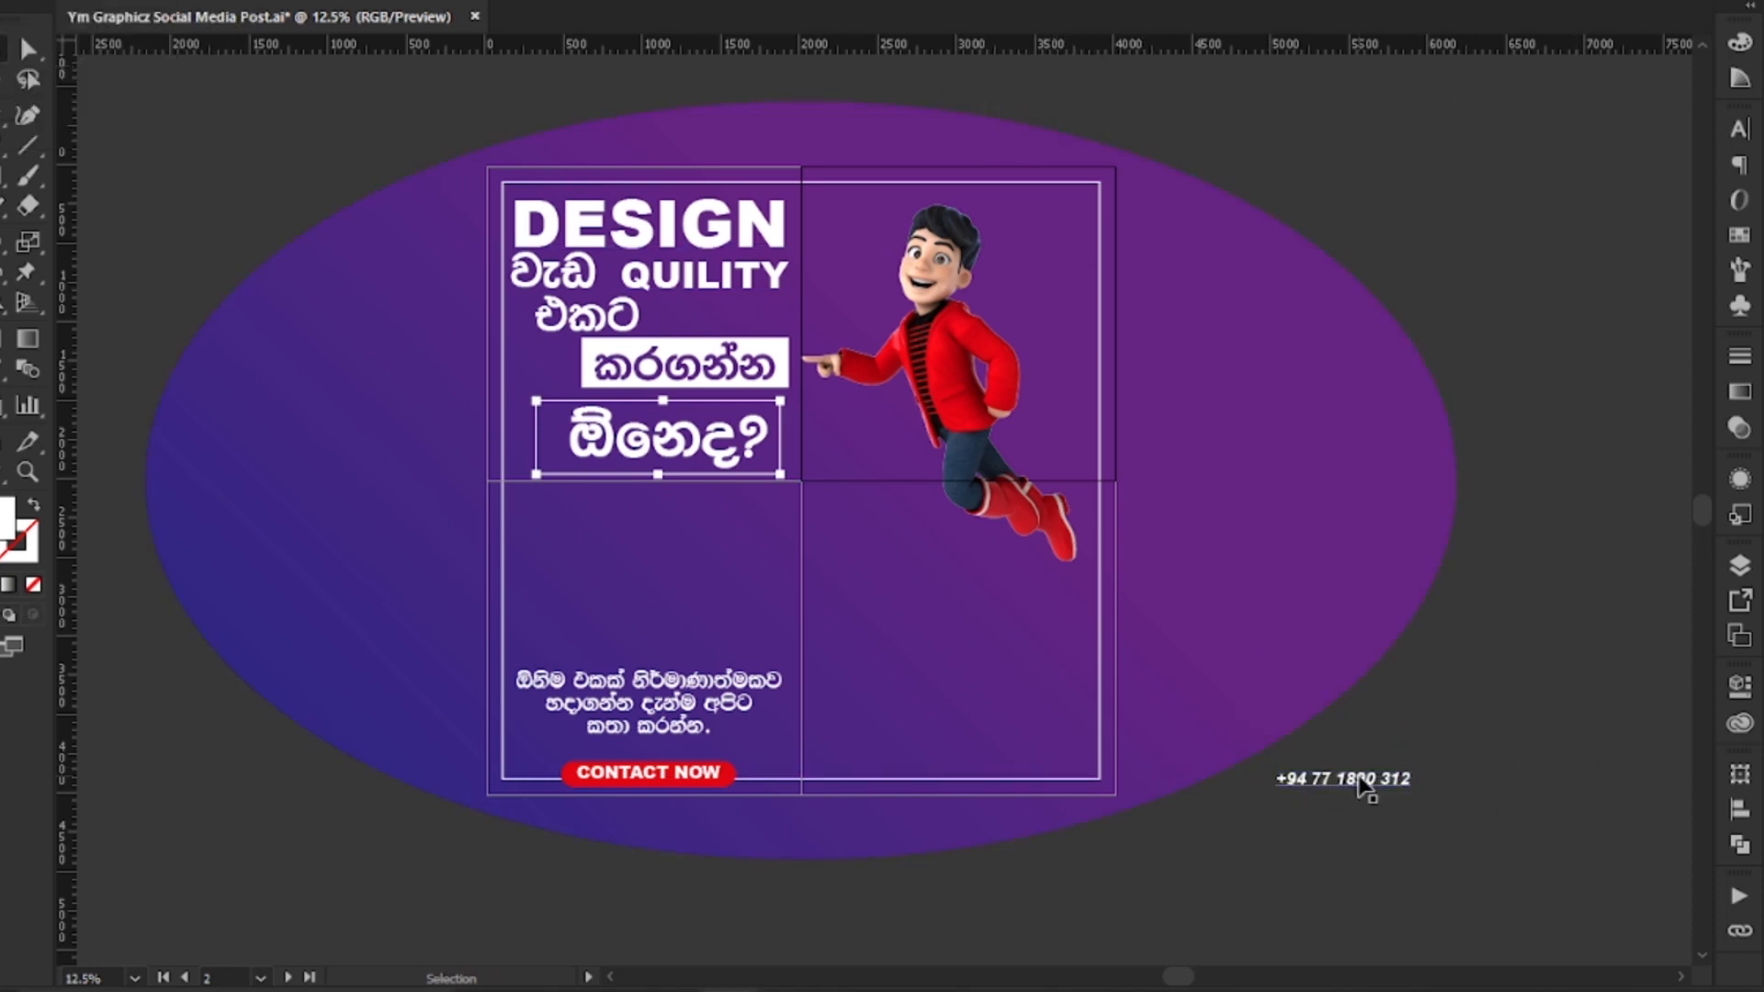
# Step: Duplicate the phone number text, replace the copy with the contact e-mail address and place it under the phone number
pyautogui.moveTo(1113, 861); pyautogui.dragTo(1151, 882)
pyautogui.press('t')
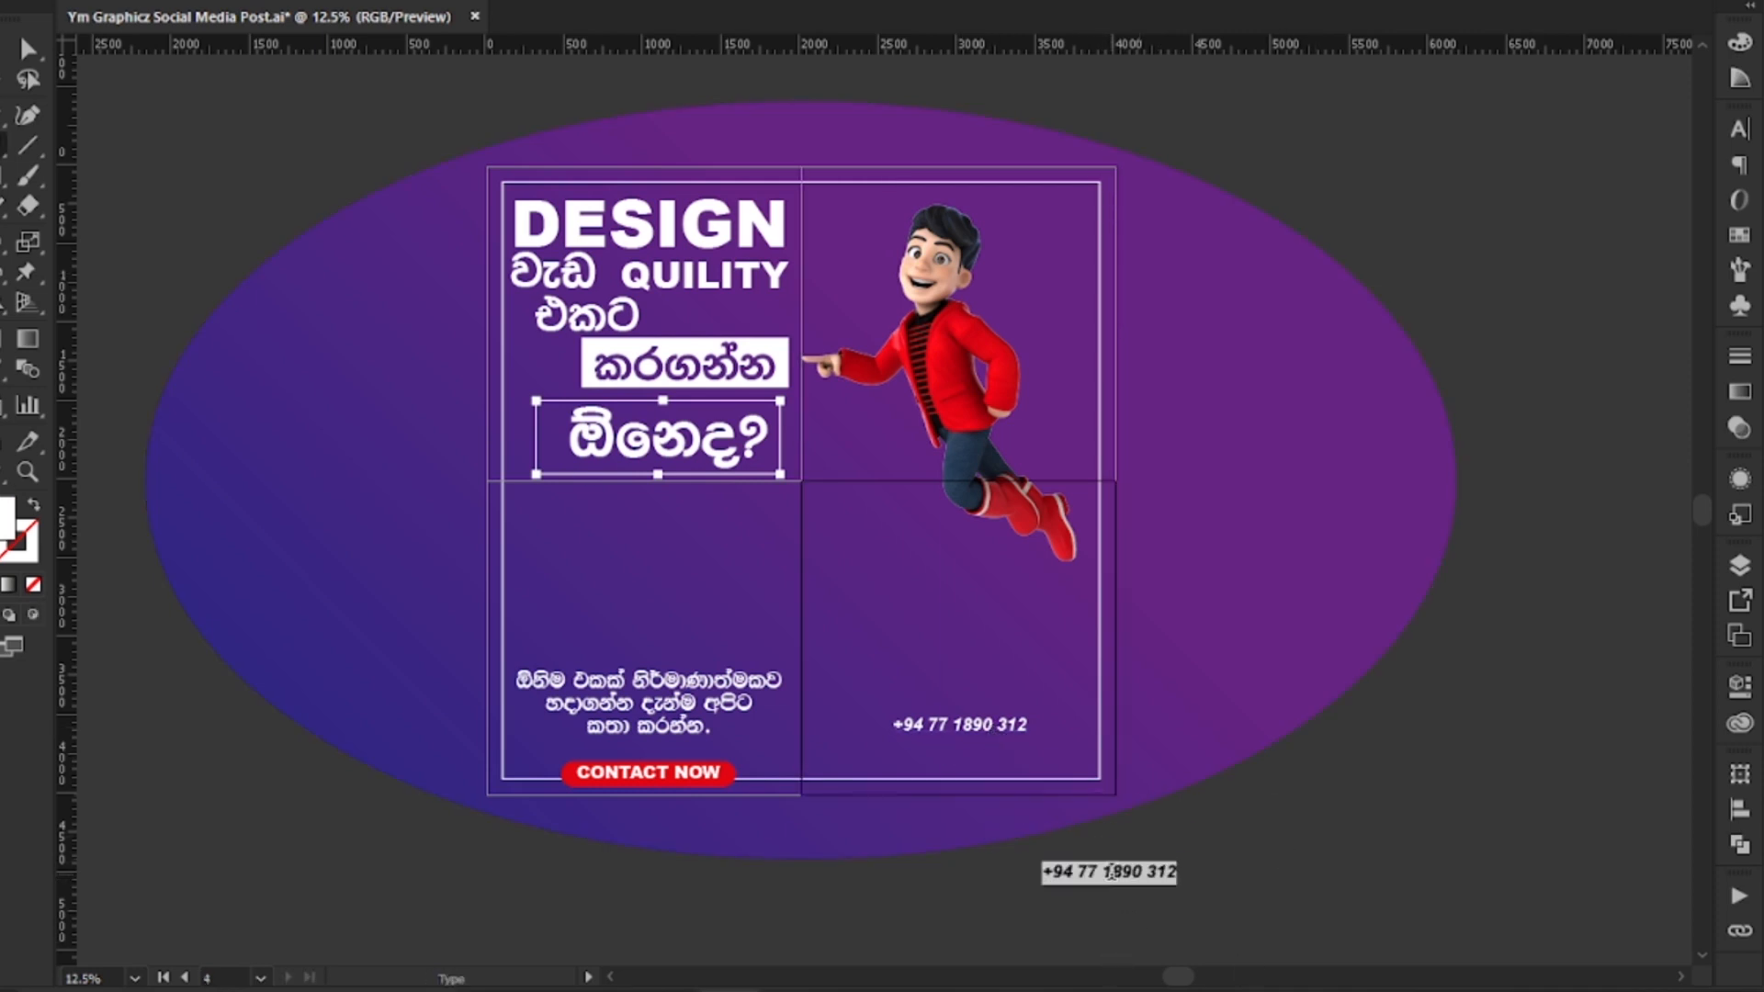
pyautogui.moveTo(952, 761); pyautogui.dragTo(979, 763)
# Step: Align the phone number and e-mail lines along their right edges in the poster's lower-right area
pyautogui.scroll(3, 978, 765)
pyautogui.moveTo(1035, 662); pyautogui.dragTo(1106, 702)
pyautogui.keyDown('shift'); pyautogui.click(1095, 749); pyautogui.keyUp('shift')
pyautogui.click(1273, 3)
pyautogui.click(1220, 43)
pyautogui.click(1161, 795)
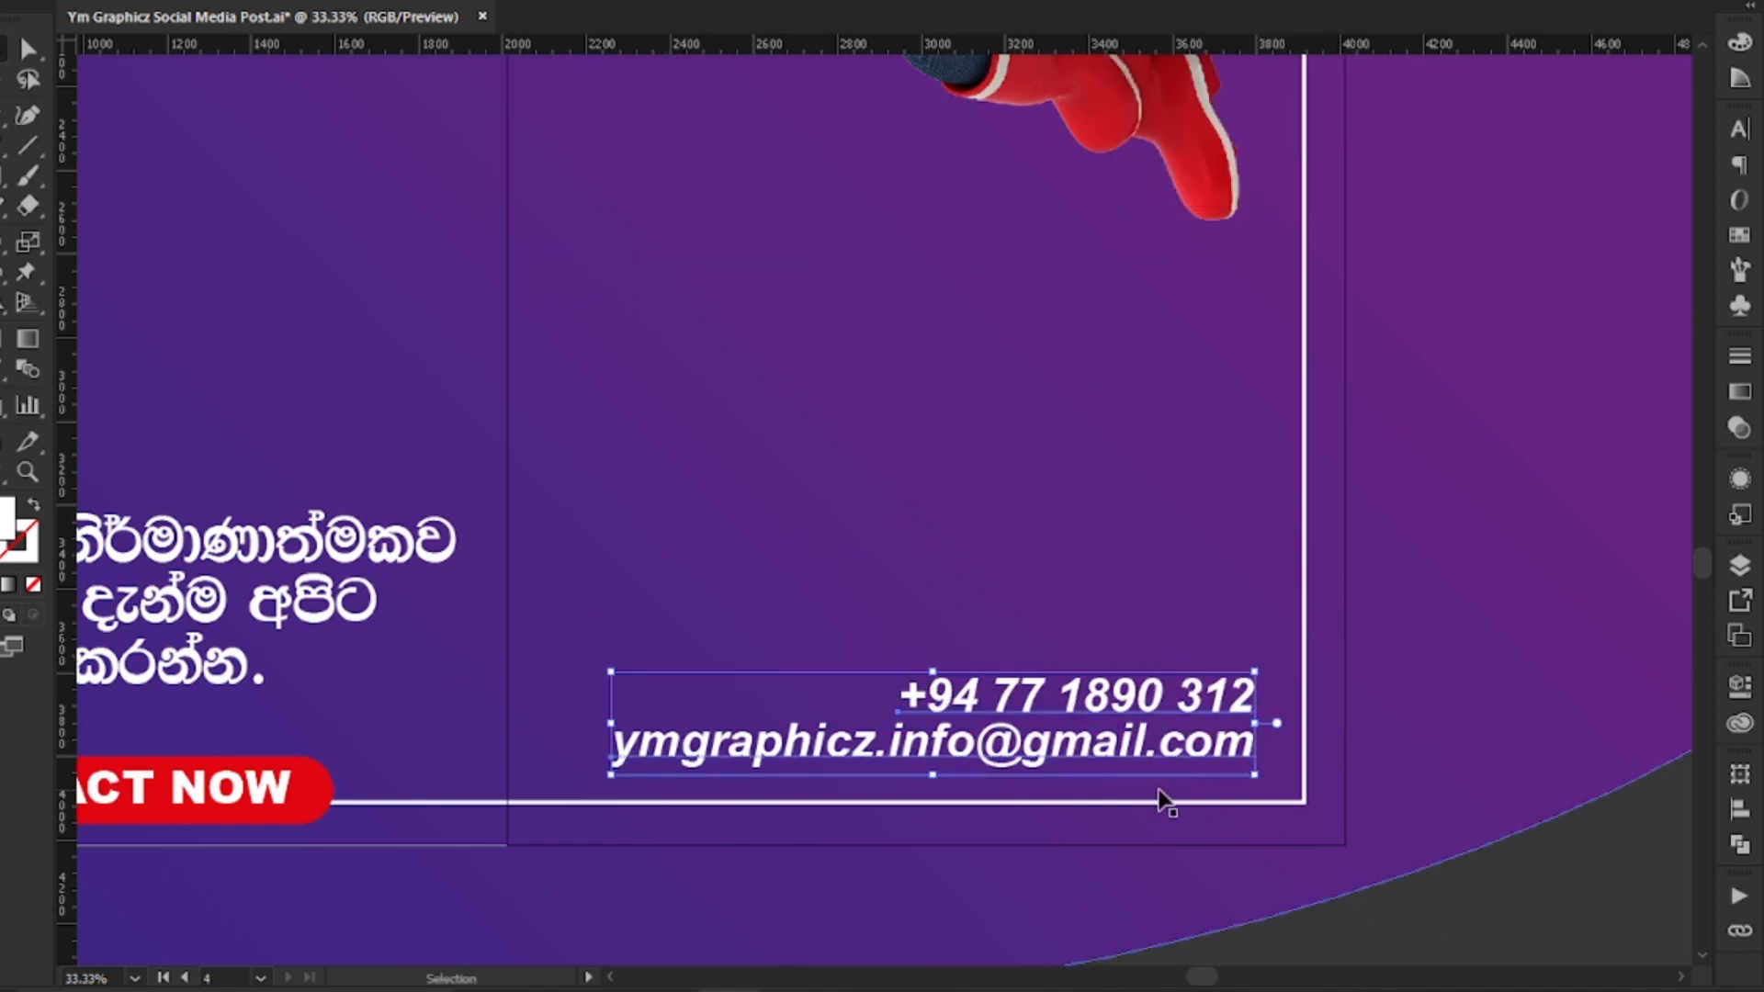
# Step: Move the two contact lines together into the lower-right corner of the white border
pyautogui.click(1402, 896)
pyautogui.scroll(-1, 1401, 896)
pyautogui.moveTo(1190, 755); pyautogui.dragTo(1213, 772)
pyautogui.click(1328, 856)
pyautogui.scroll(-1, 1327, 856)
pyautogui.scroll(-1, 1328, 857)
pyautogui.click(1250, 790)
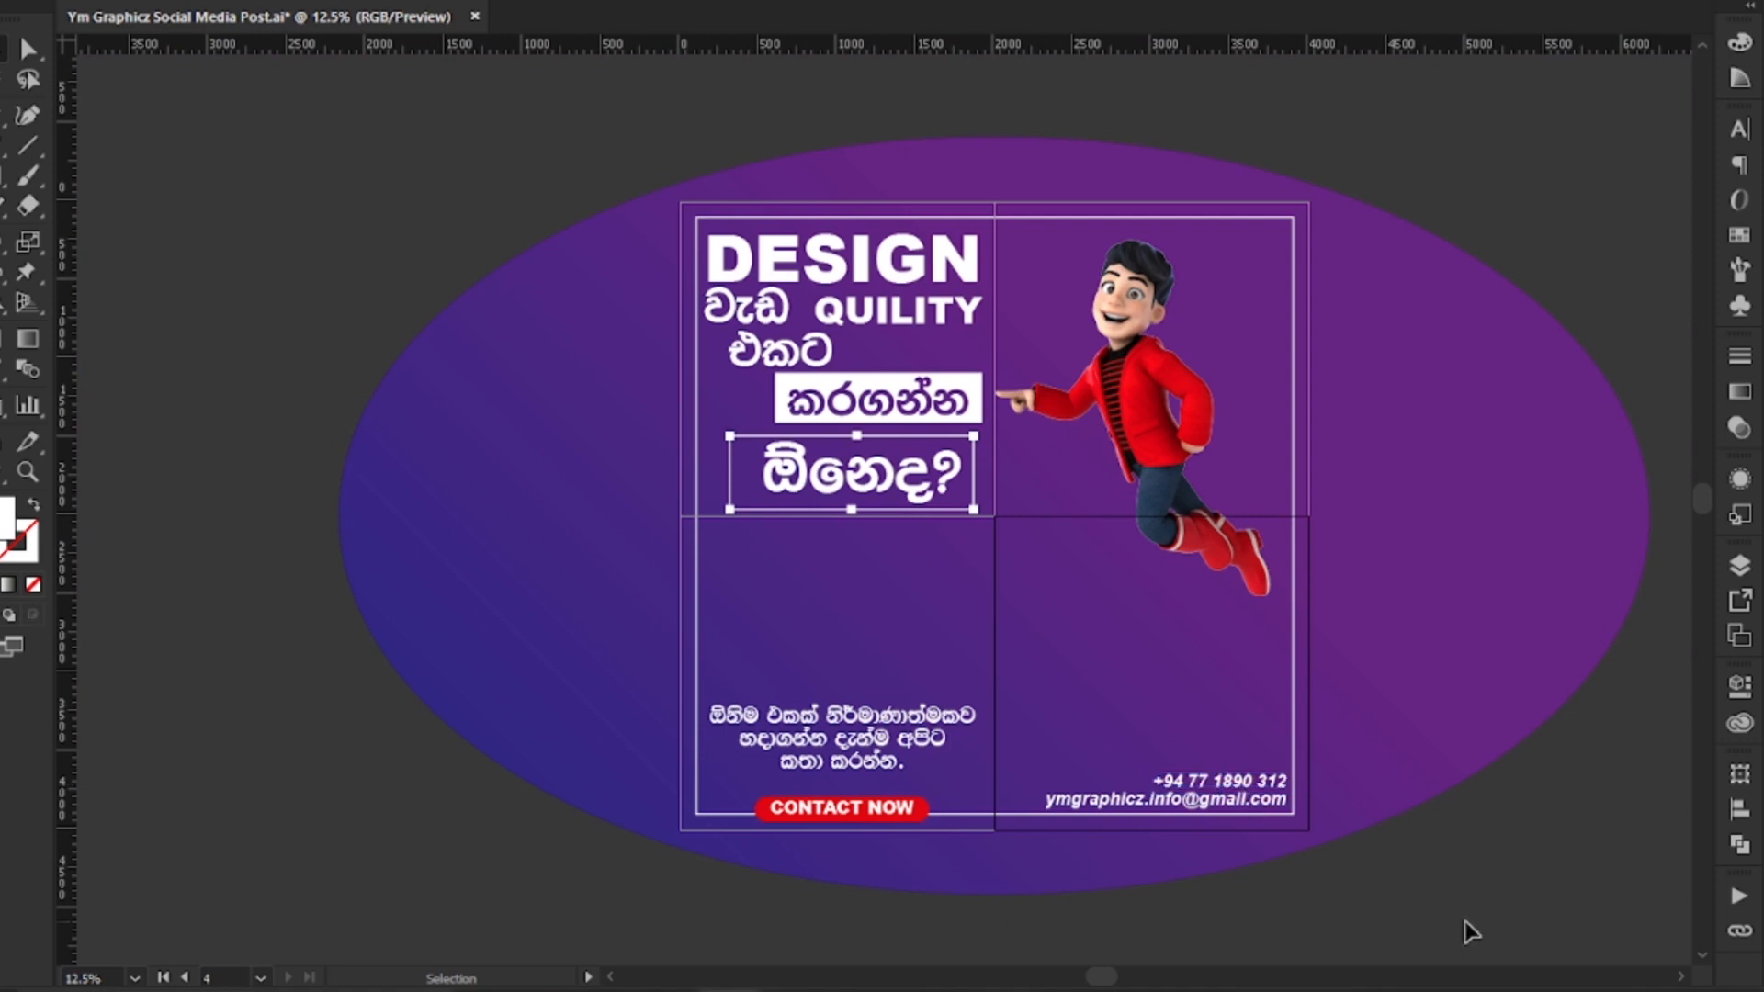
# Step: Place the sentence ඔබගේ සියලු අවශ්‍යතා එකම තැනකින්..... above the contact lines and scale it to the border's width
pyautogui.moveTo(301, 858); pyautogui.dragTo(1050, 637)
pyautogui.moveTo(1118, 649); pyautogui.dragTo(1288, 759)
pyautogui.scroll(2, 1224, 694)
pyautogui.scroll(-1, 1360, 703)
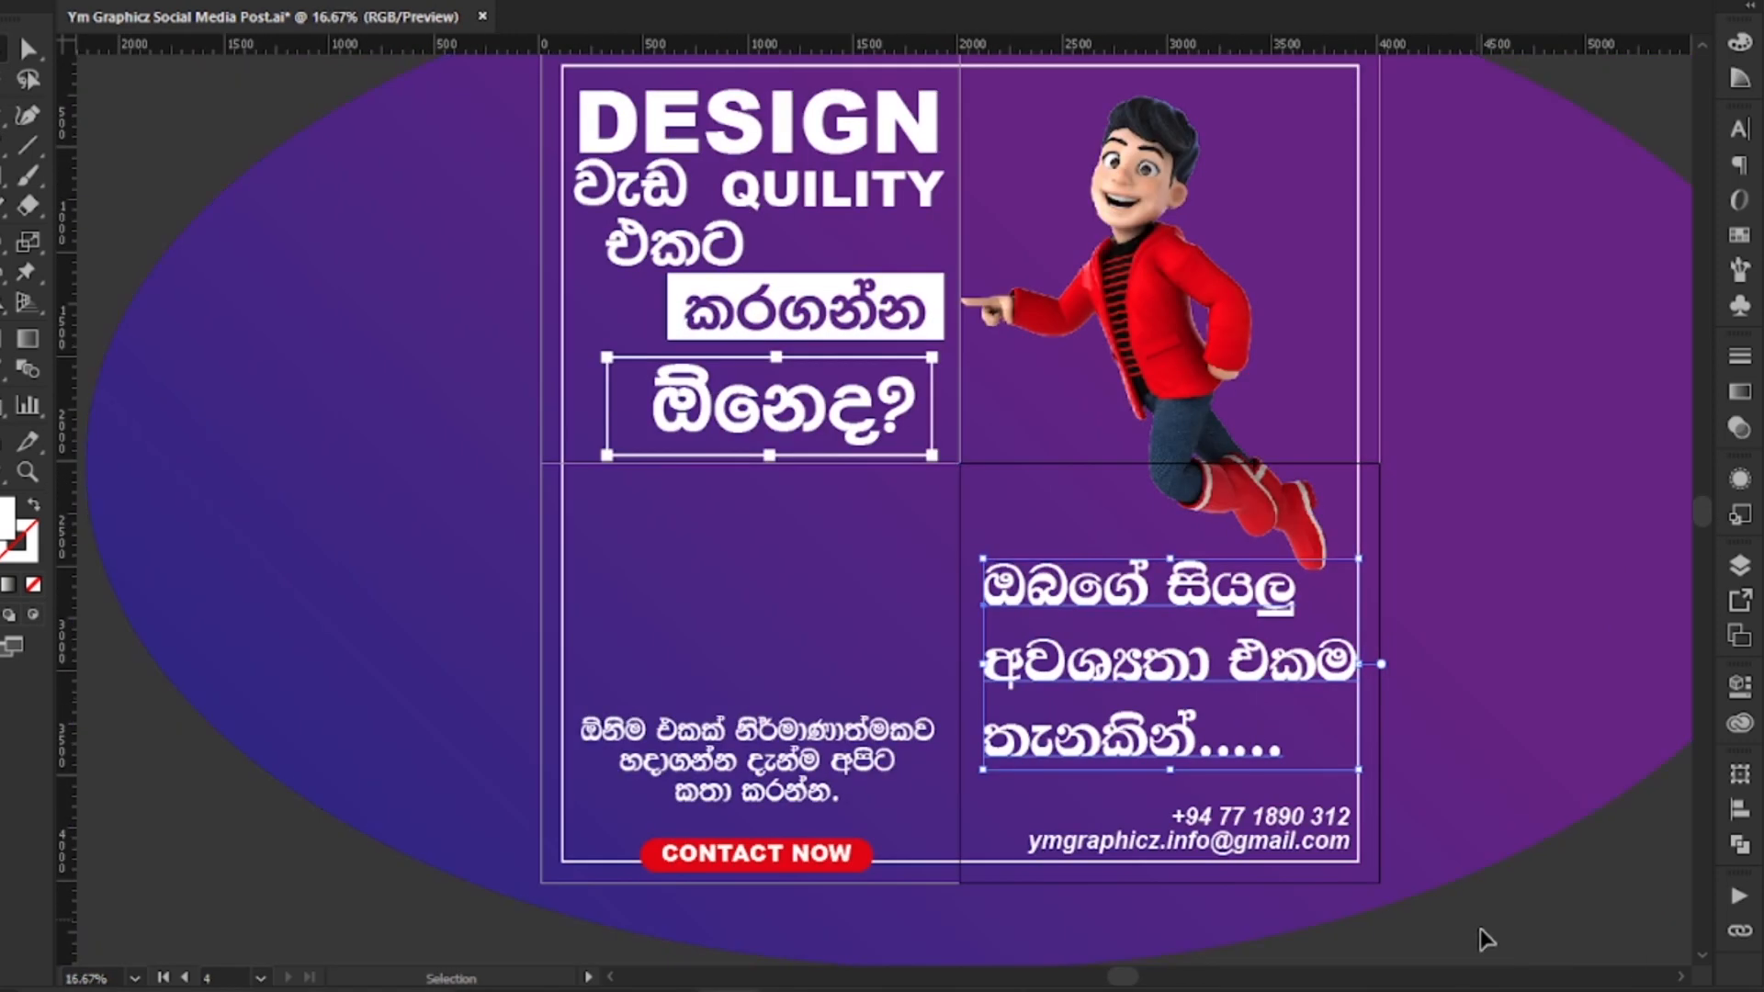
# Step: Colour the words සියලු අවශ්‍යතා red in the sentence below the cartoon boy
pyautogui.scroll(-3, 1121, 788)
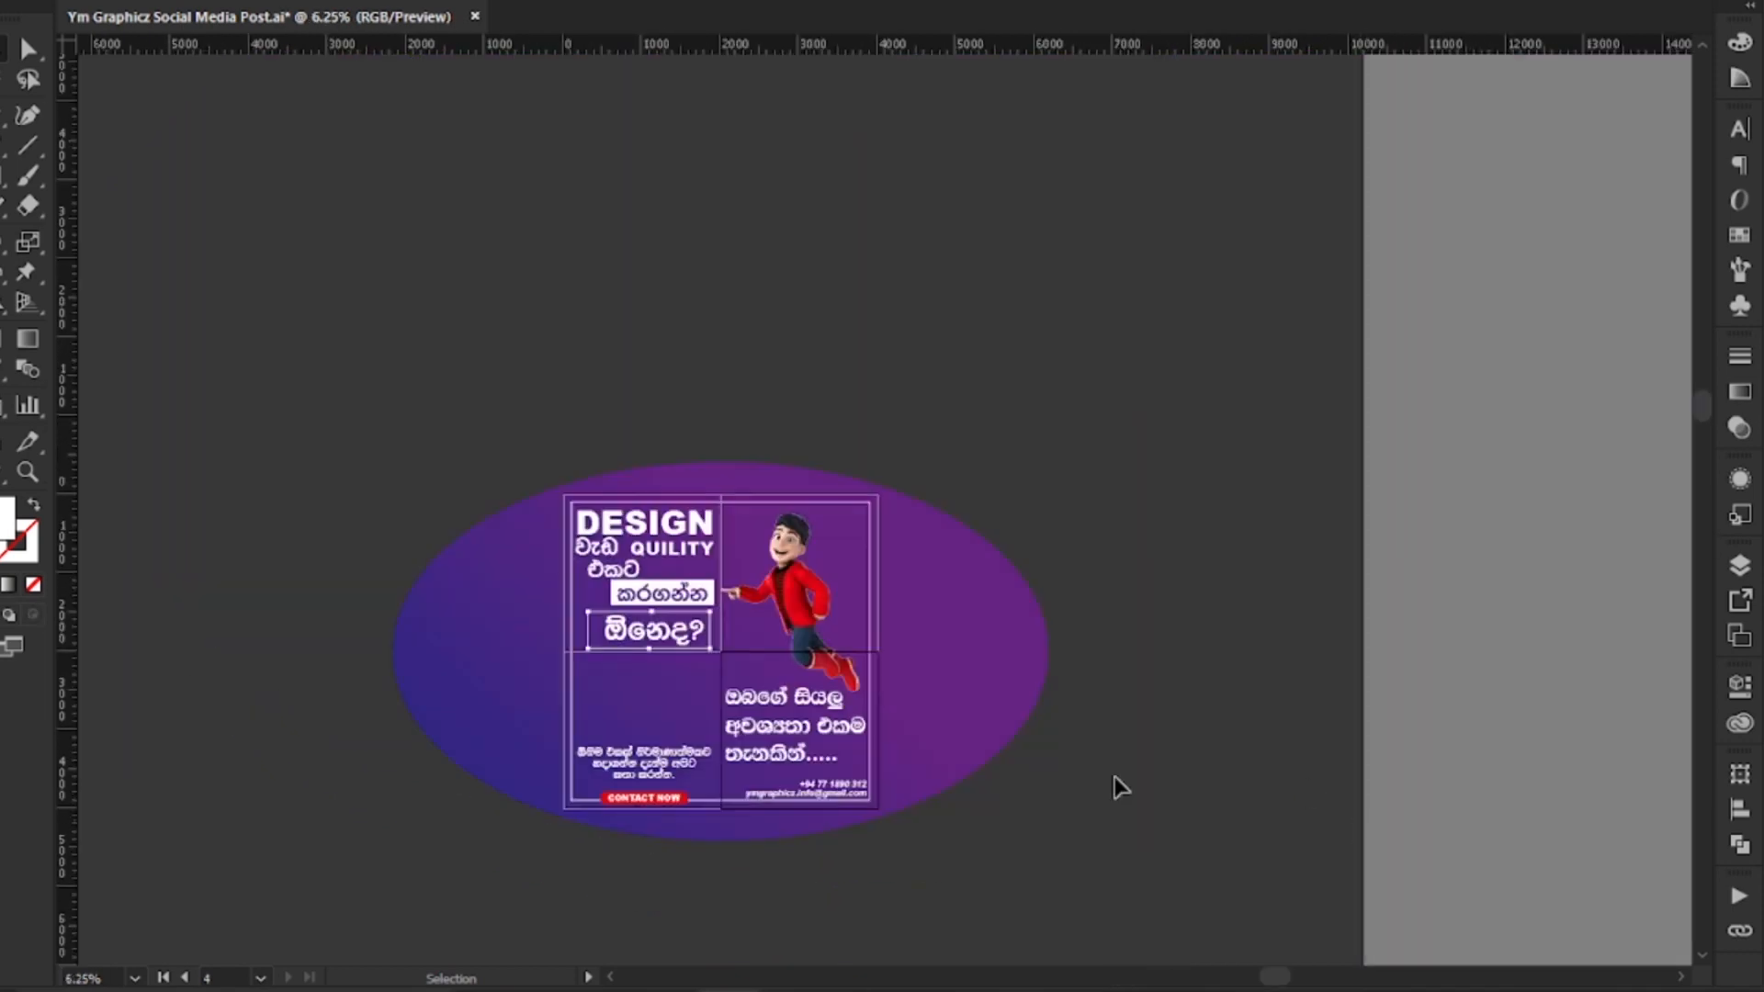
pyautogui.scroll(4, 737, 746)
pyautogui.doubleClick(978, 552)
pyautogui.moveTo(1179, 559); pyautogui.dragTo(1036, 677)
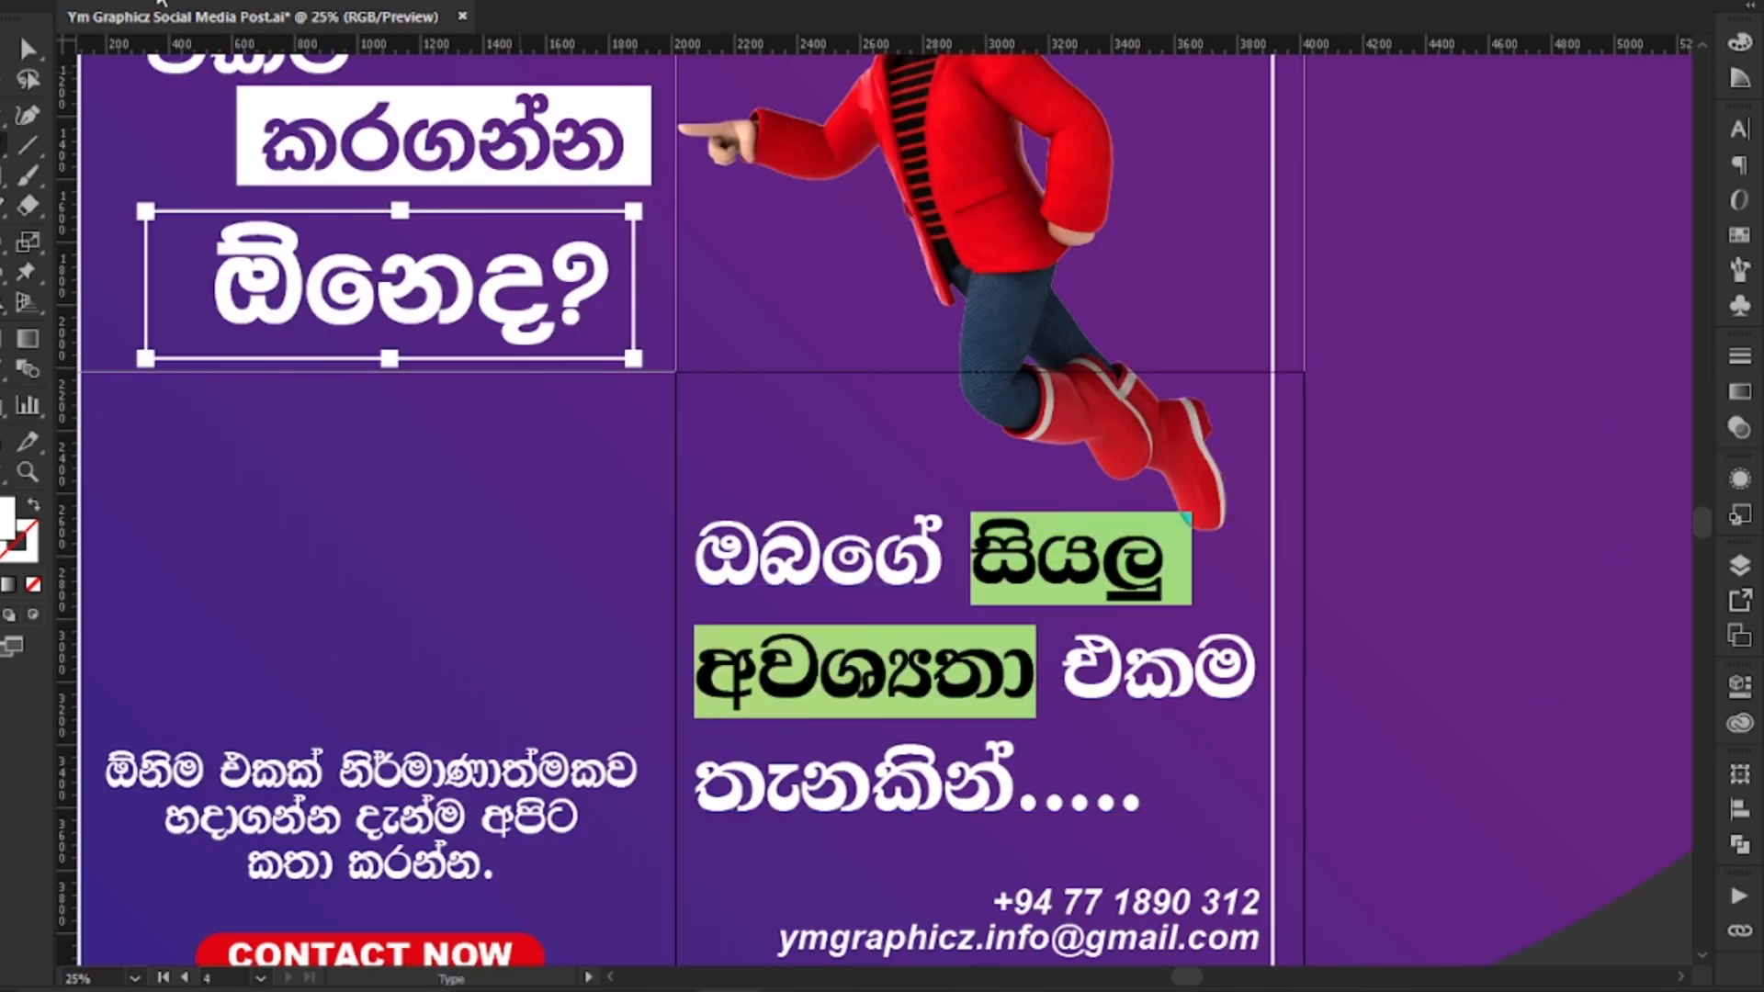
pyautogui.click(11, 3)
pyautogui.click(43, 10)
pyautogui.click(3, 50)
pyautogui.scroll(-2, 1027, 562)
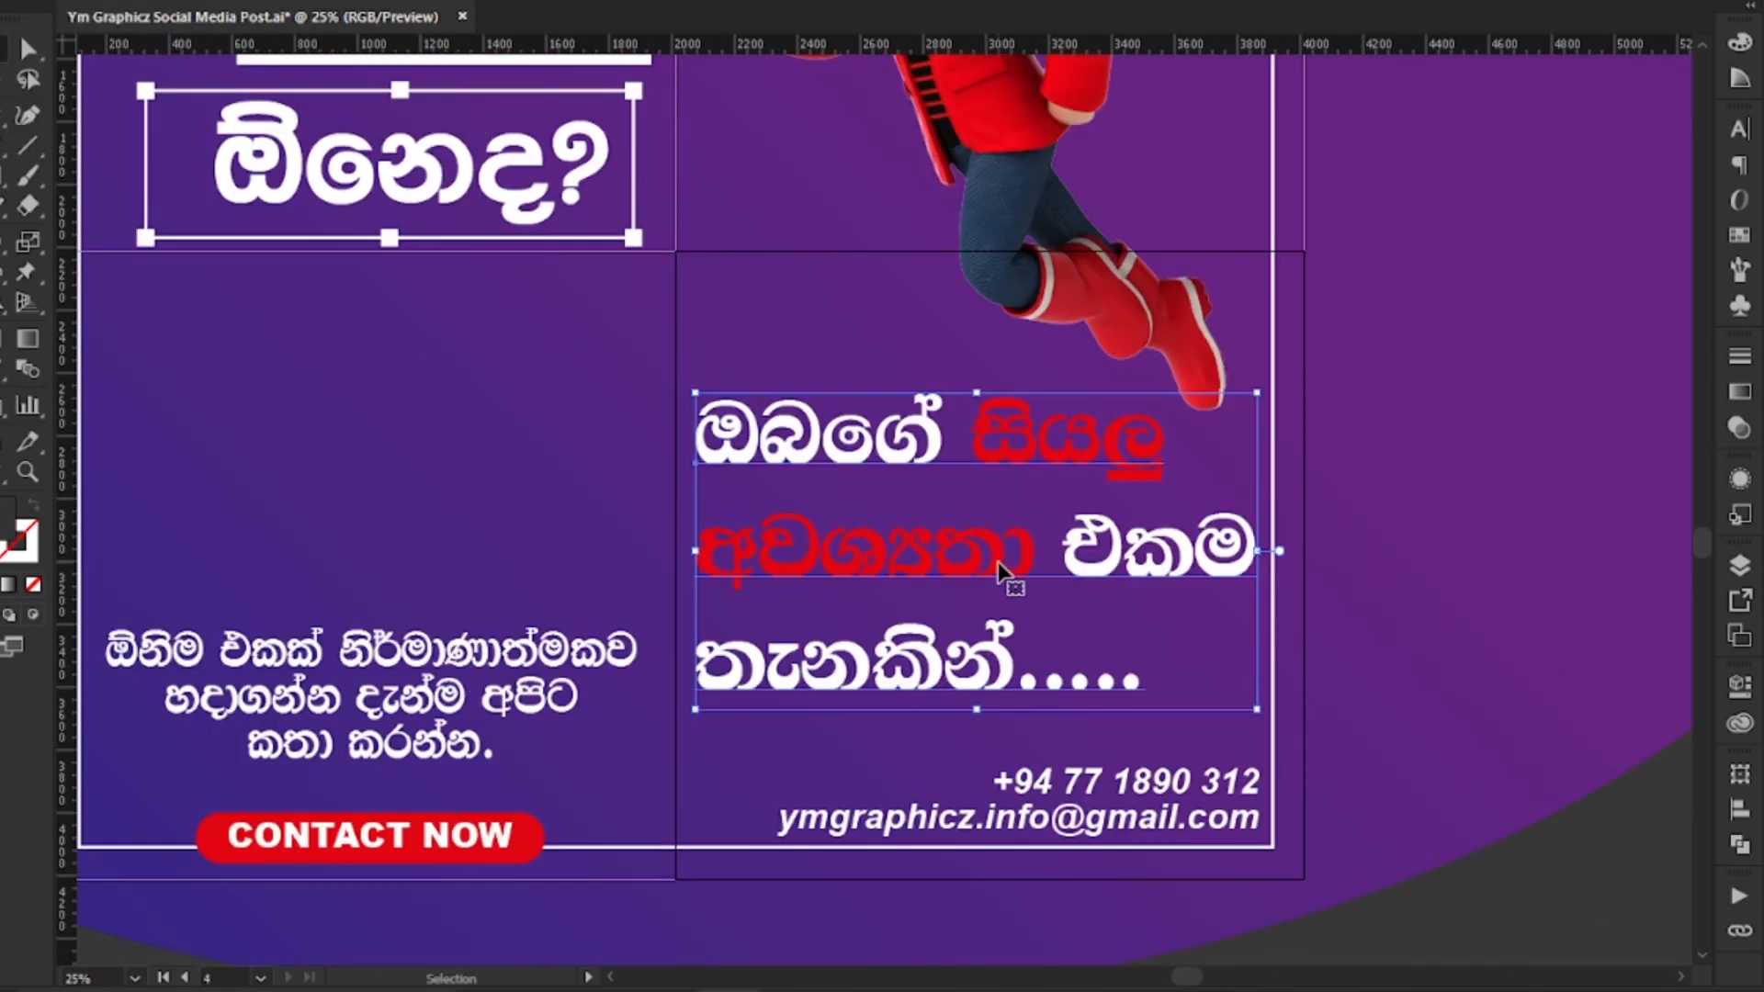
# Step: Undo the red colouring of සියලු අවශ්‍යතා
pyautogui.hotkey('ctrl', 'z')
pyautogui.hotkey('ctrl', 'z')
pyautogui.scroll(-2, 1009, 540)
pyautogui.scroll(3, 1240, 795)
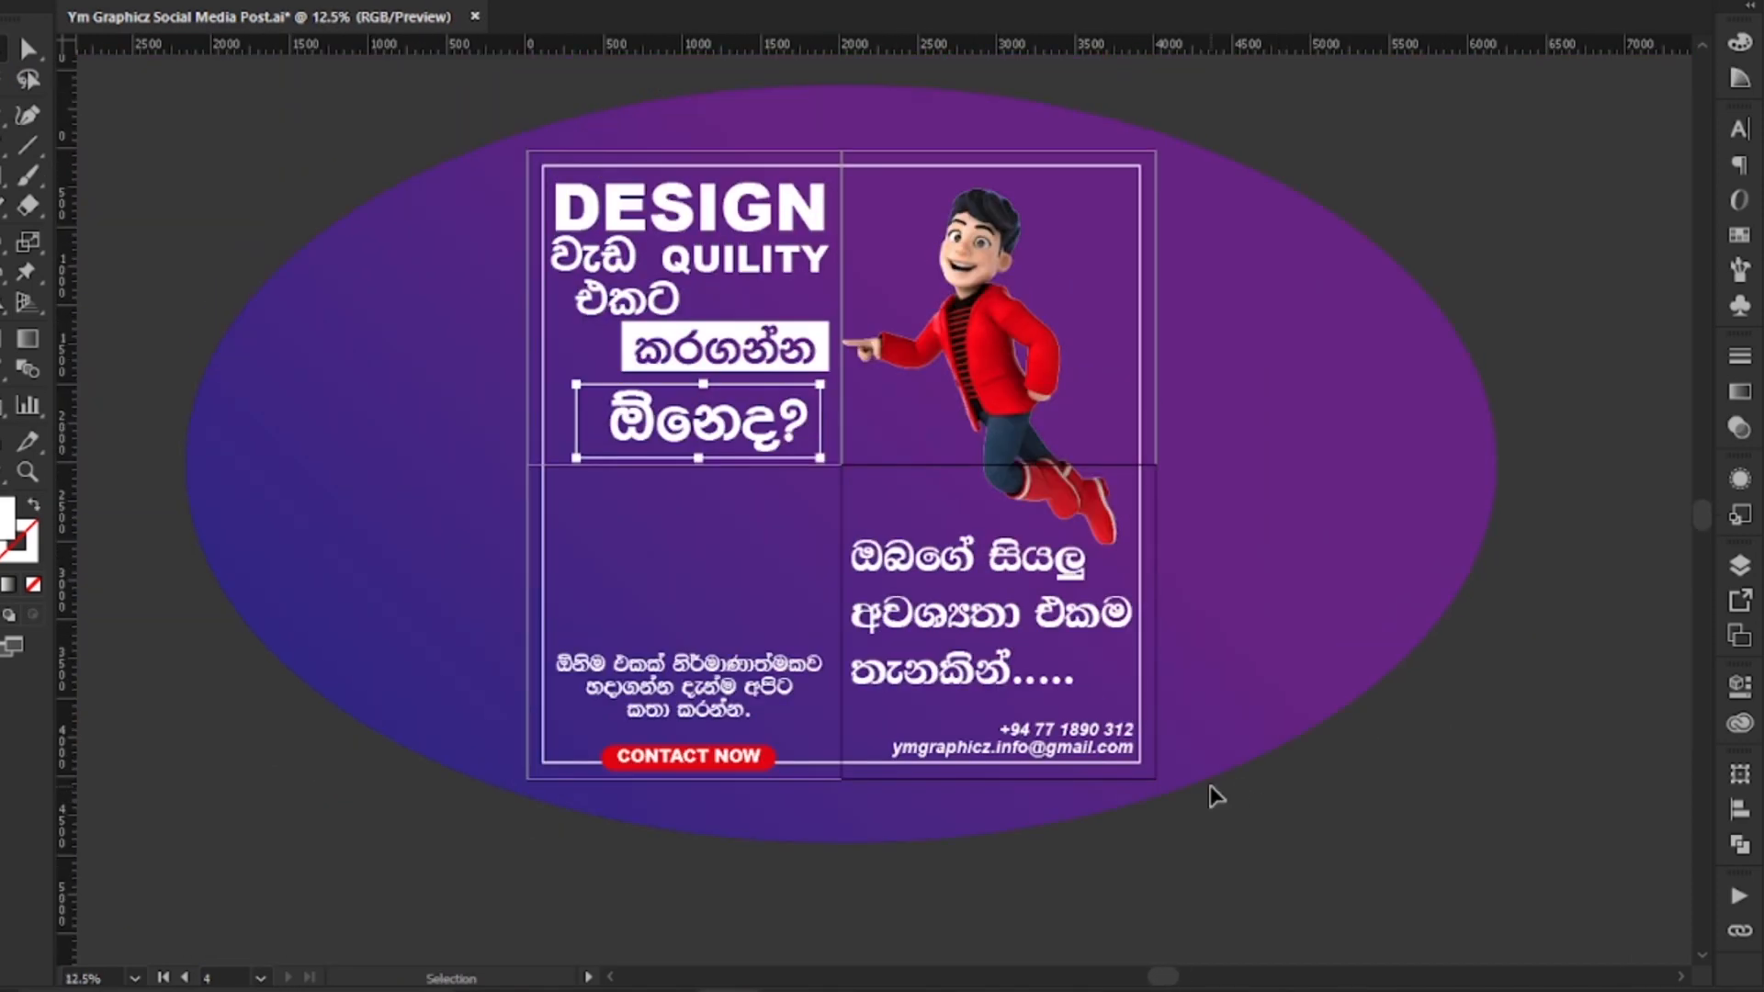
# Step: Fill the phone number and e-mail lines red and give them a white stroke
pyautogui.scroll(2, 1217, 788)
pyautogui.click(949, 678)
pyautogui.keyDown('shift'); pyautogui.click(942, 717); pyautogui.keyUp('shift')
pyautogui.click(106, 1)
pyautogui.click(43, 16)
pyautogui.click(133, 0)
pyautogui.click(11, 16)
# Step: Thicken the contact lines' stroke to 9 pt and try to change its stroke alignment
pyautogui.click(257, 1)
pyautogui.click(257, 1)
pyautogui.click(257, 1)
pyautogui.click(213, 1)
pyautogui.click(115, 108)
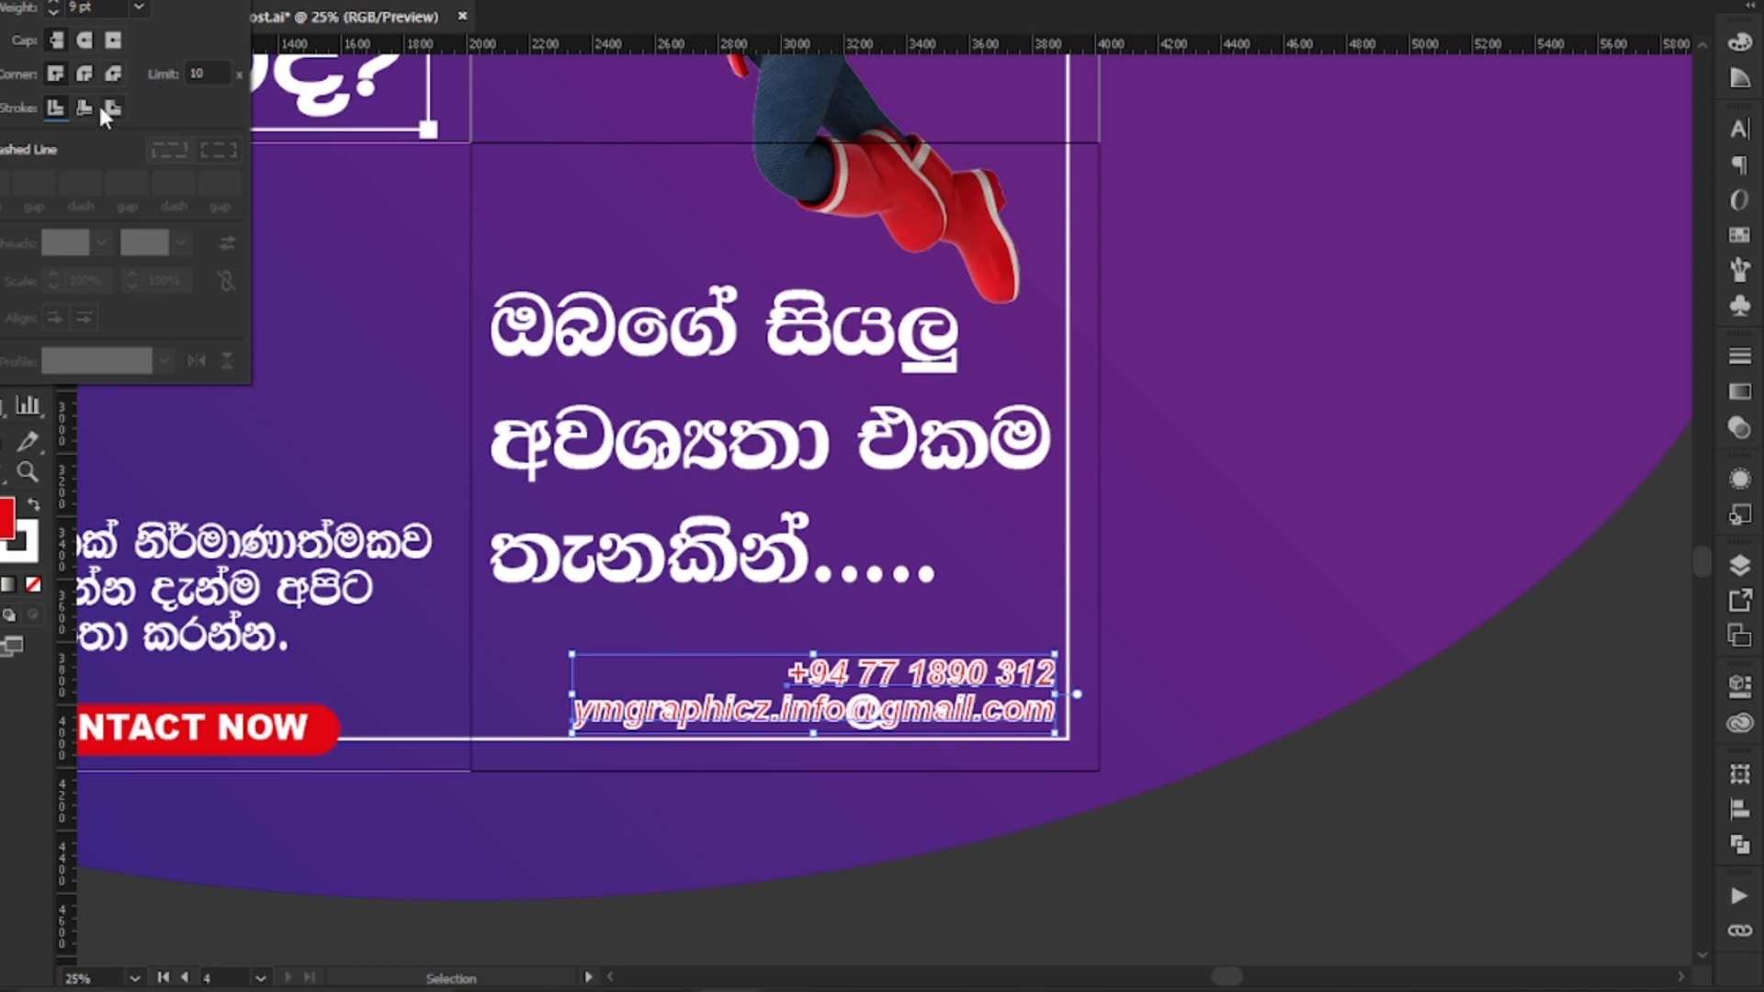
pyautogui.click(83, 107)
# Step: Undo the stroke weight changes on the contact lines
pyautogui.hotkey('ctrl', 'z')
pyautogui.hotkey('ctrl', 'z')
pyautogui.hotkey('ctrl', 'z')
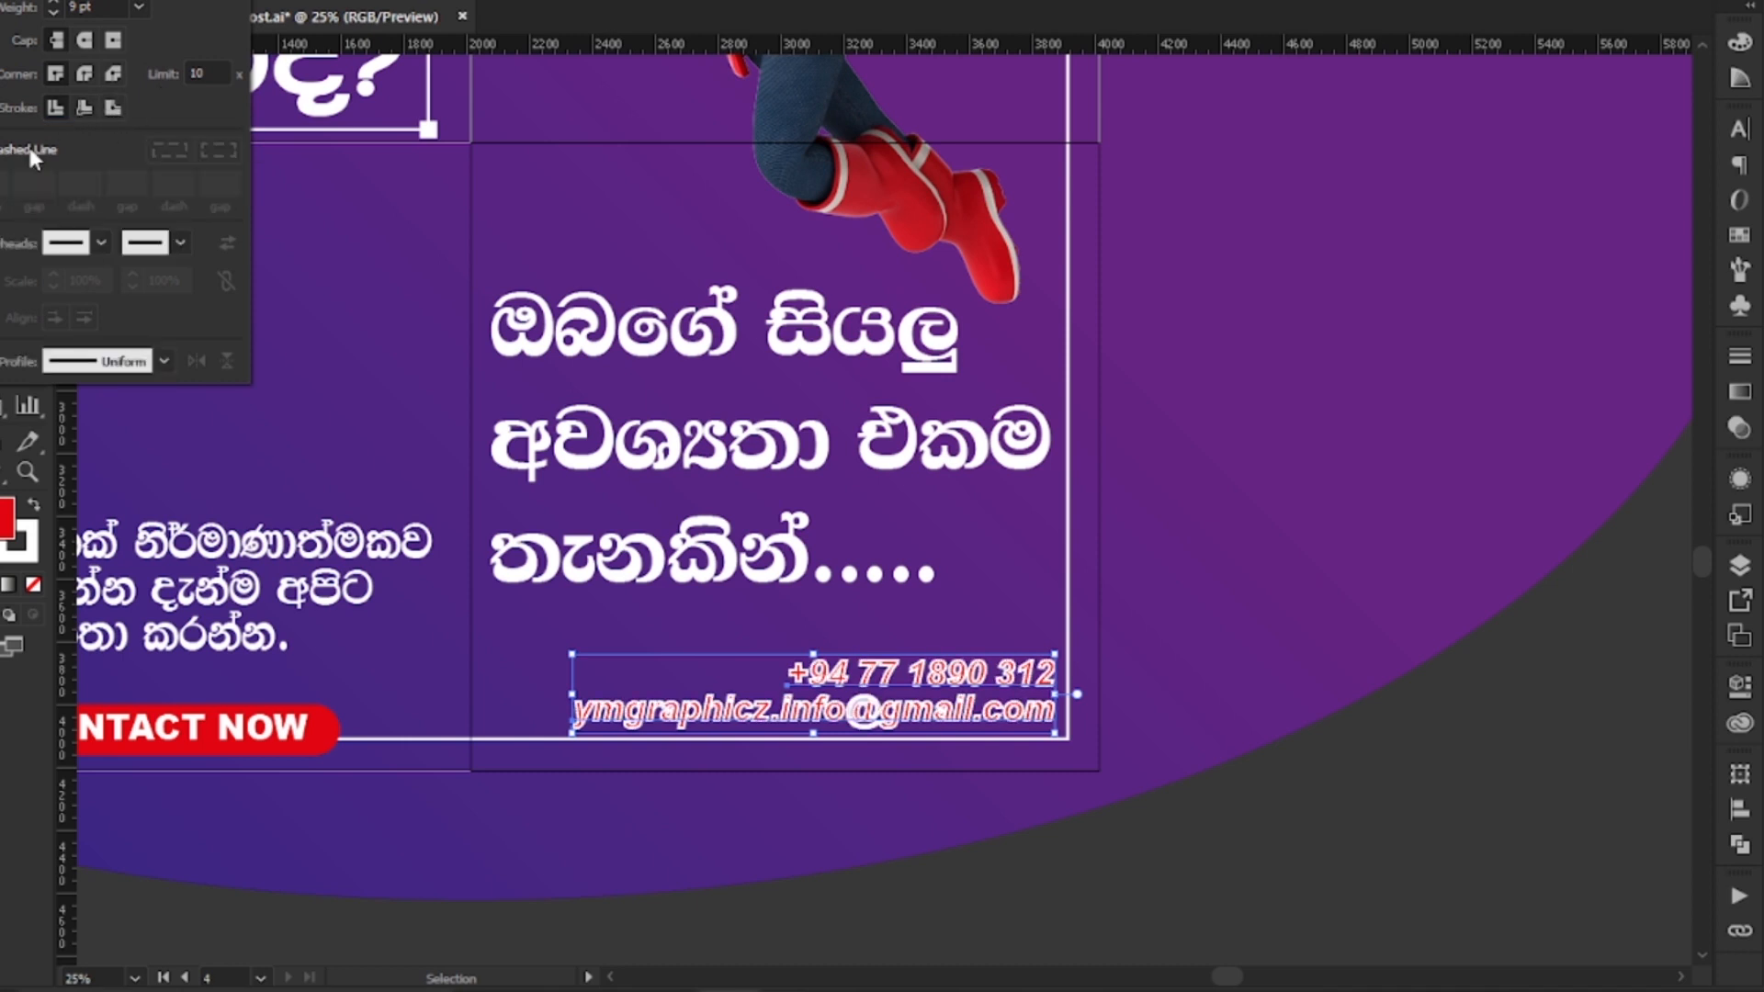
pyautogui.hotkey('ctrl', 'z')
pyautogui.hotkey('ctrl', 'z')
pyautogui.hotkey('ctrl', 'z')
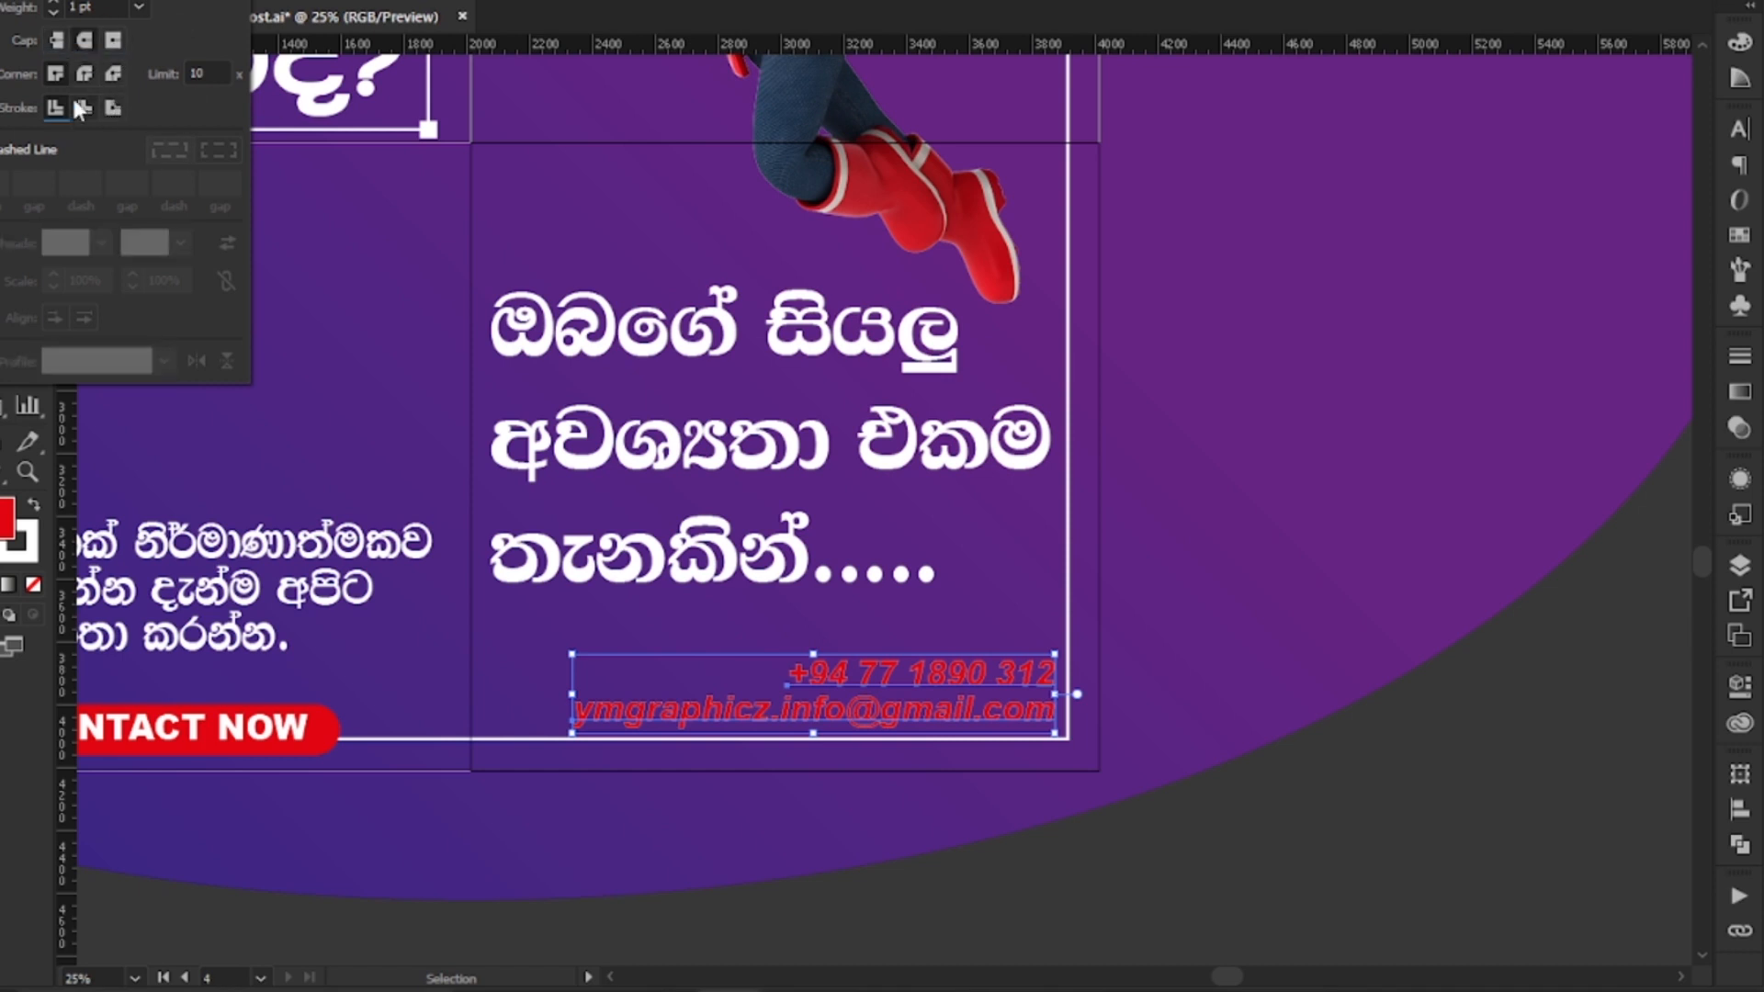
# Step: Remove the stroke from the phone number and e-mail lines and fill both with yellow
pyautogui.click(137, 8)
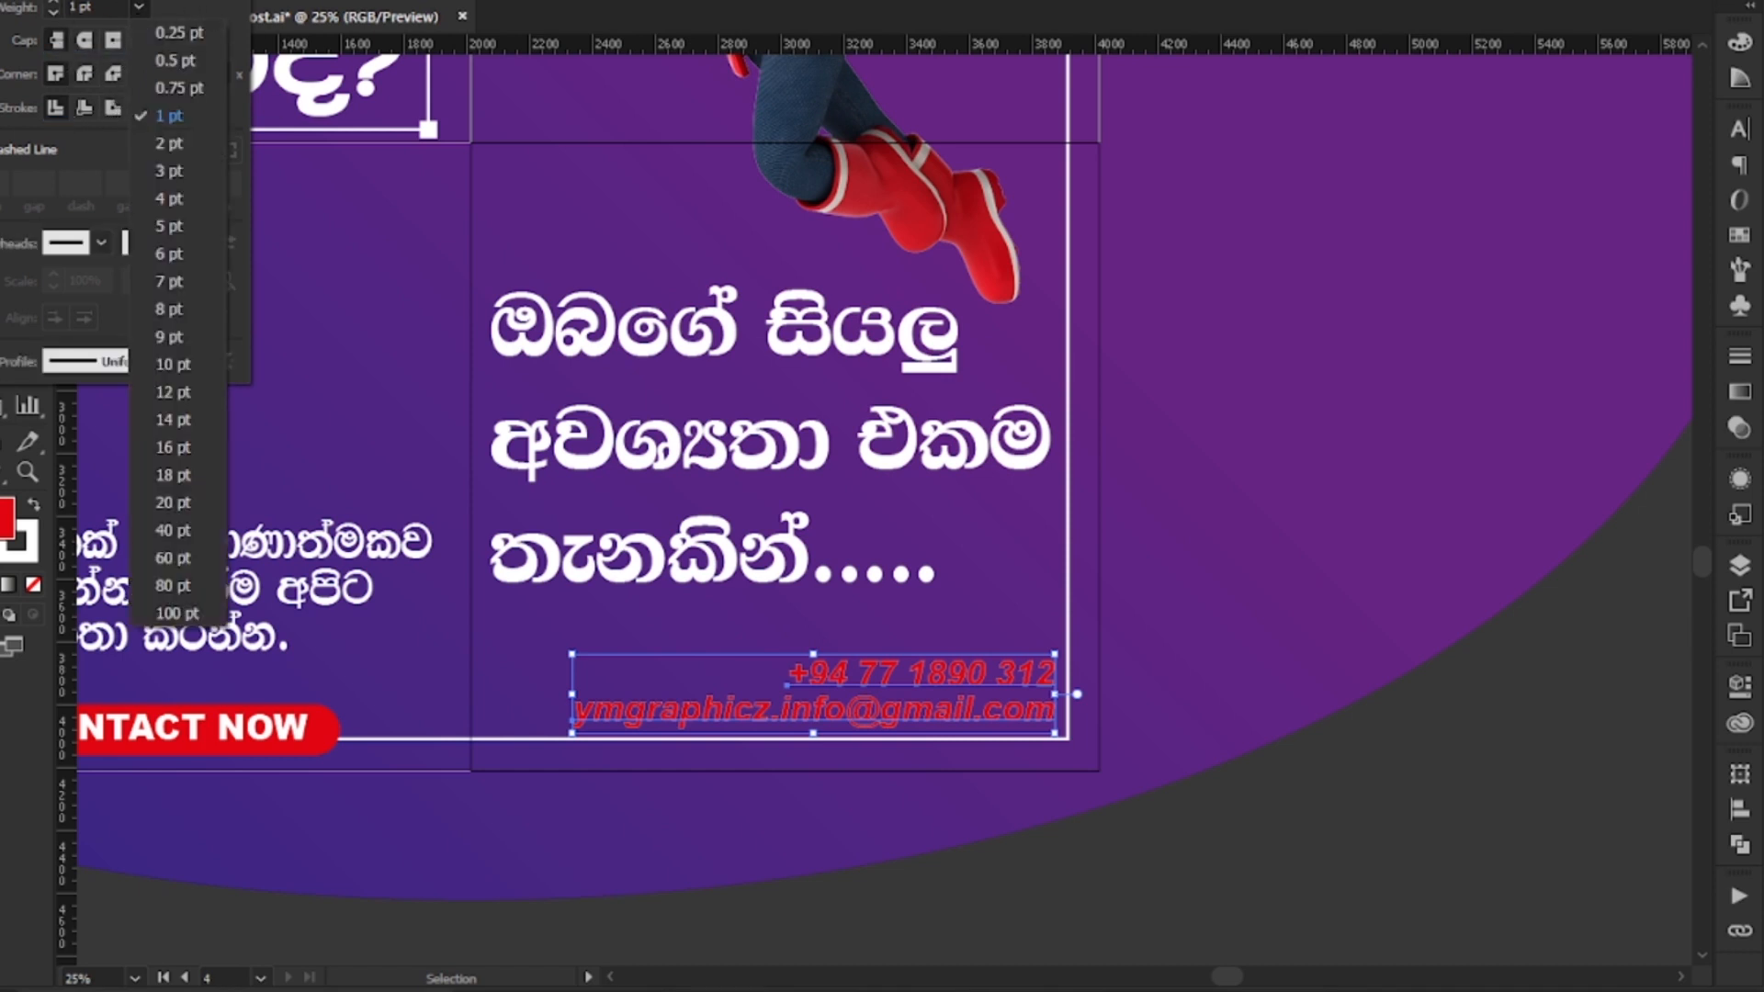
pyautogui.click(166, 2)
pyautogui.click(165, 2)
pyautogui.click(2, 19)
pyautogui.click(1063, 777)
pyautogui.click(918, 671)
pyautogui.click(917, 715)
pyautogui.keyDown('shift'); pyautogui.click(917, 715); pyautogui.keyUp('shift')
pyautogui.click(9, 3)
pyautogui.click(63, 20)
pyautogui.click(1307, 827)
pyautogui.click(1286, 834)
pyautogui.scroll(-1, 1270, 841)
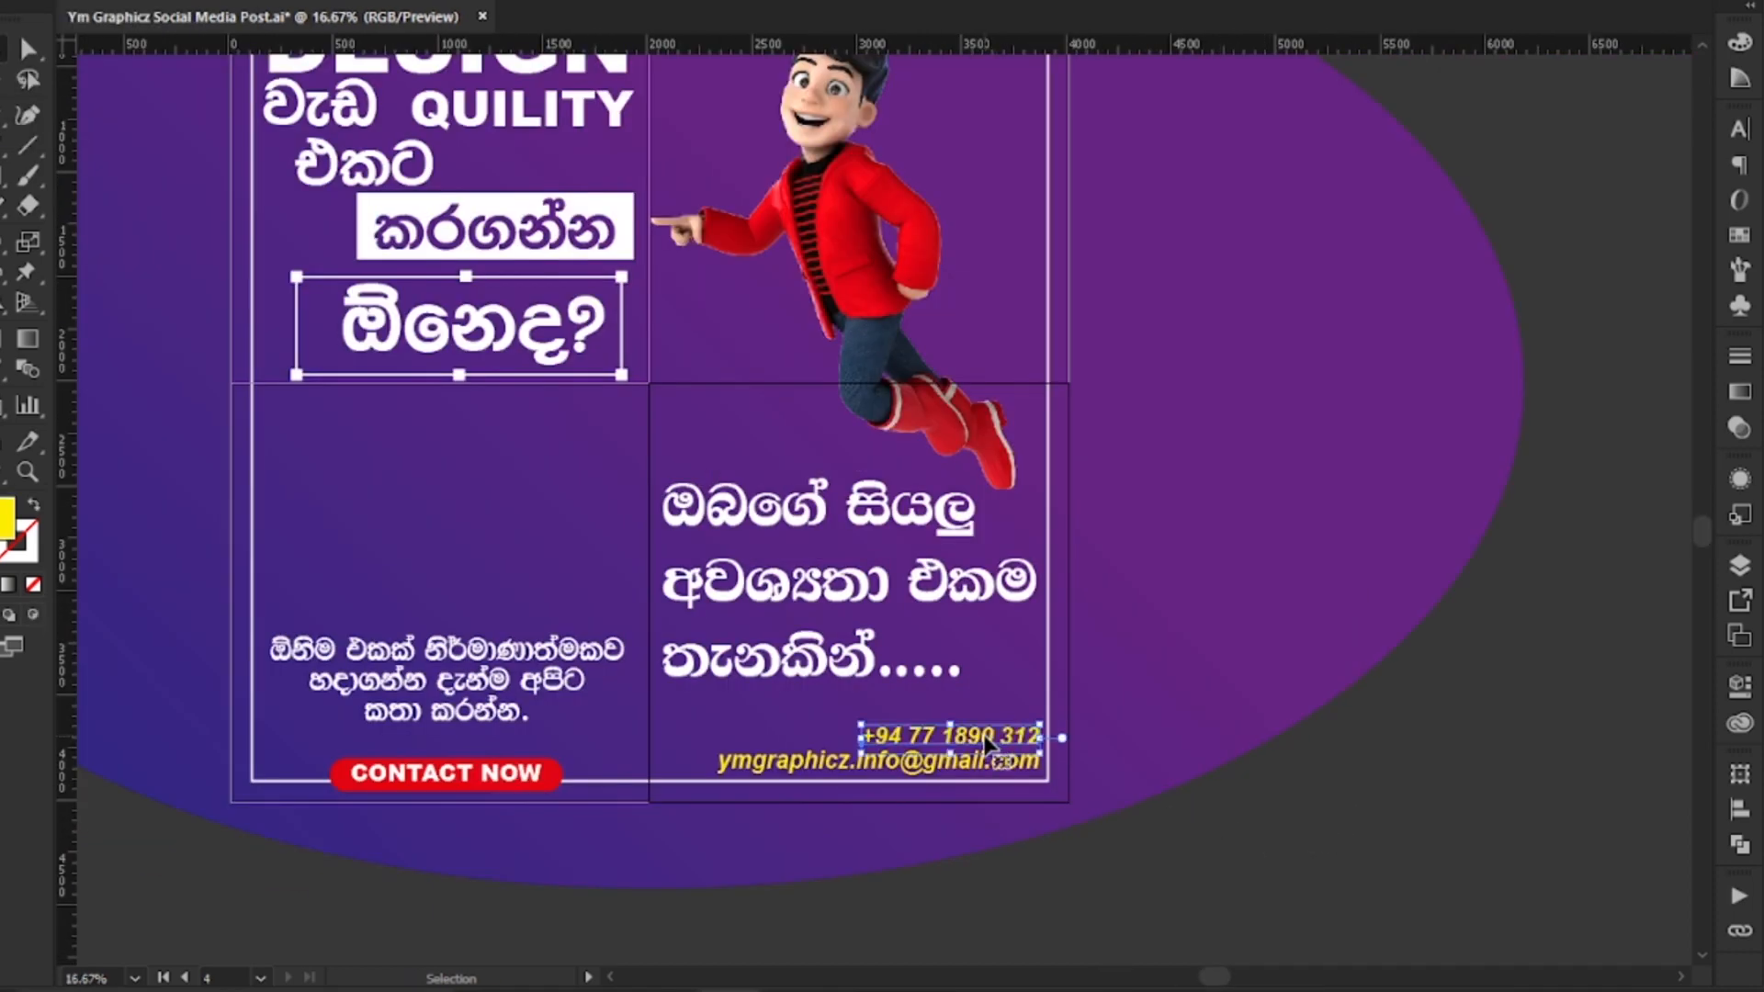
pyautogui.scroll(-1, 1328, 868)
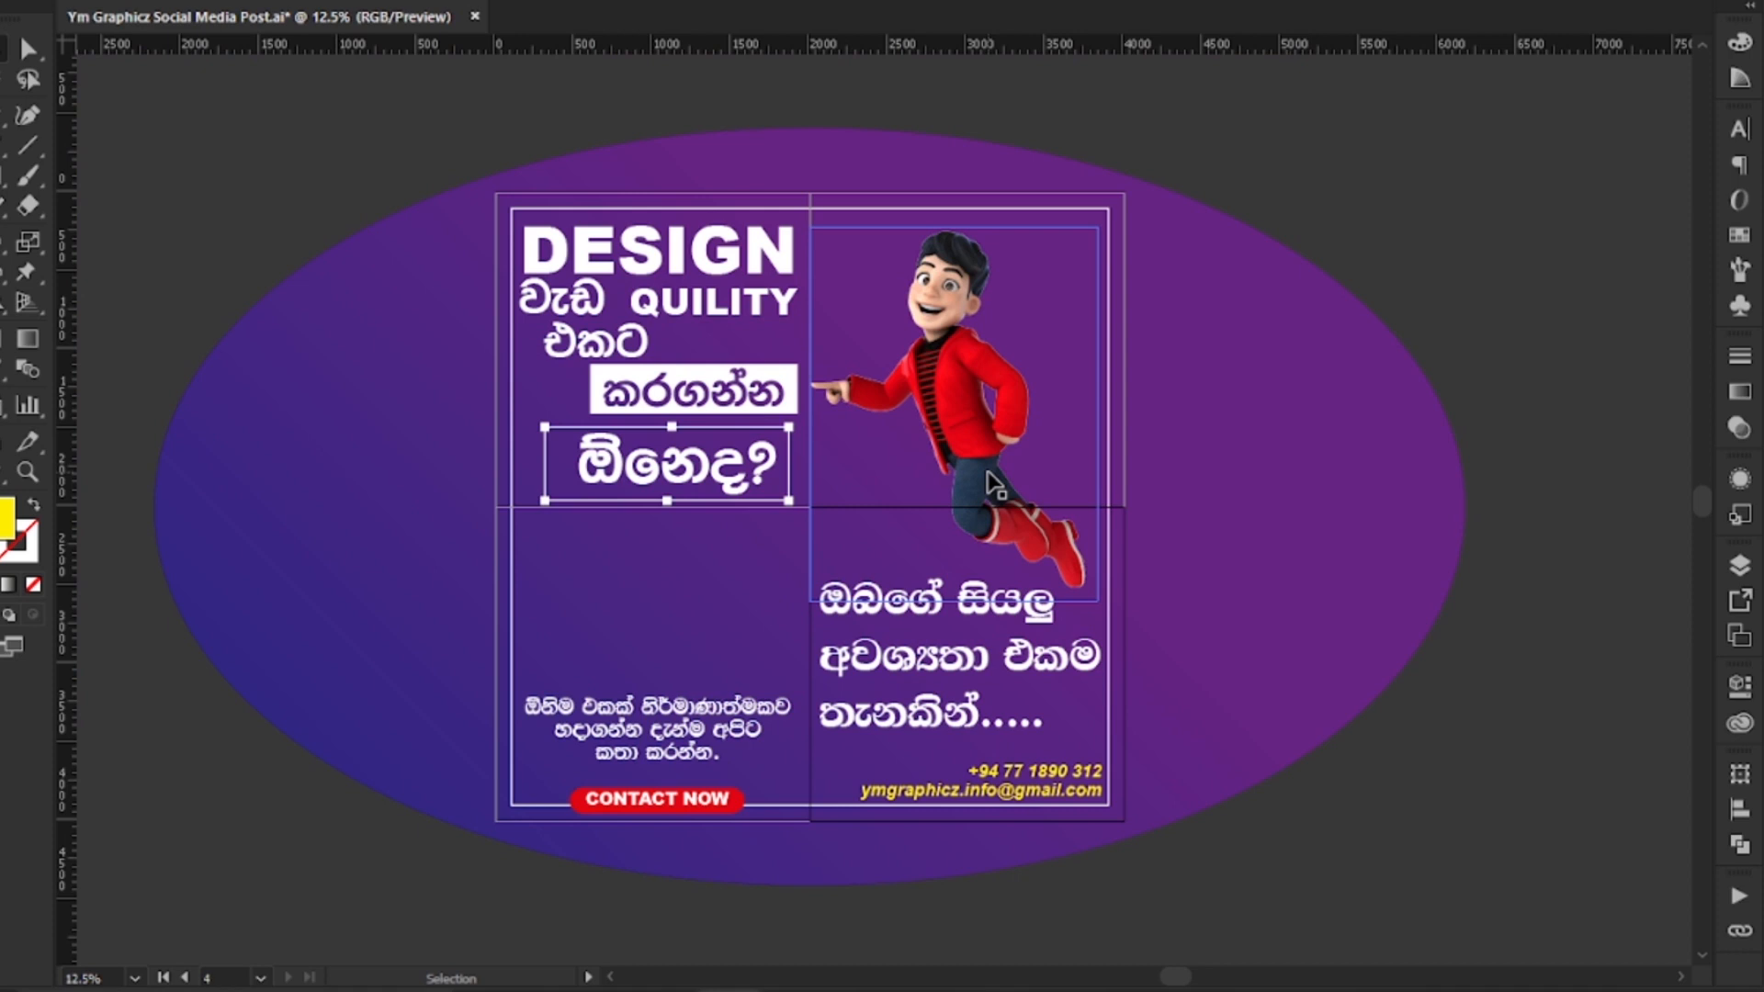
pyautogui.click(670, 306)
pyautogui.keyDown('shift'); pyautogui.click(677, 396); pyautogui.keyUp('shift')
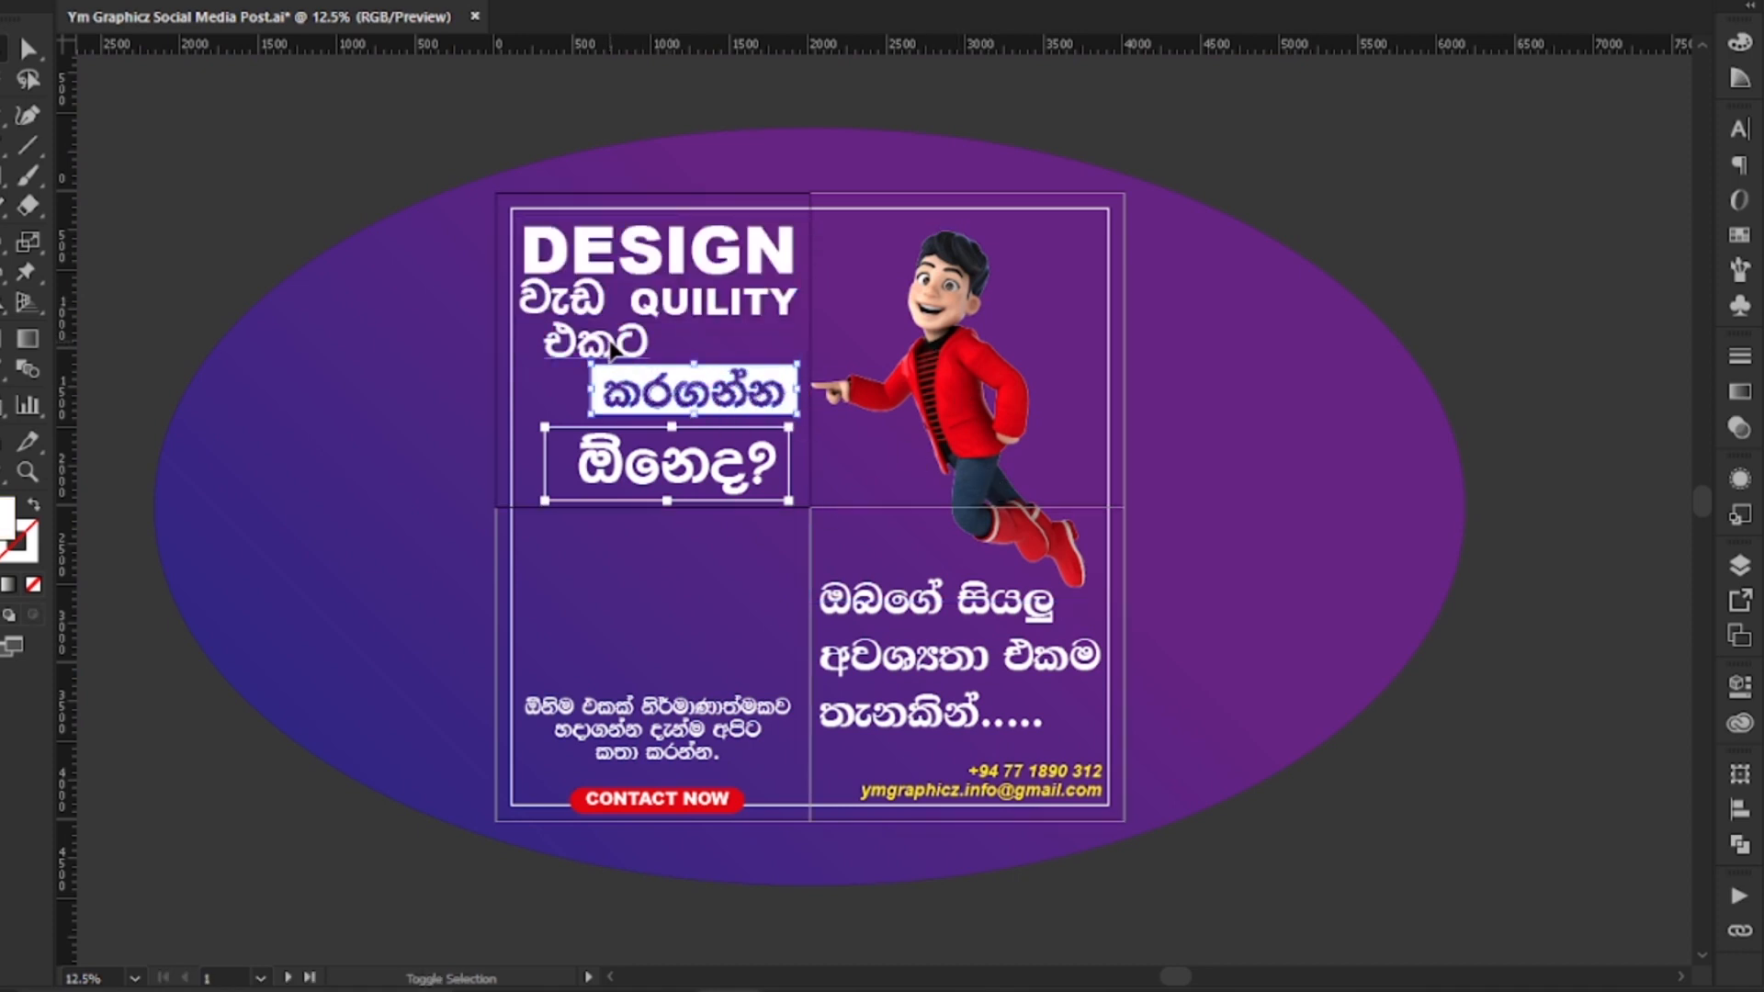
pyautogui.moveTo(669, 301); pyautogui.dragTo(1587, 199)
pyautogui.click(1497, 570)
pyautogui.hotkey('ctrl', 'z')
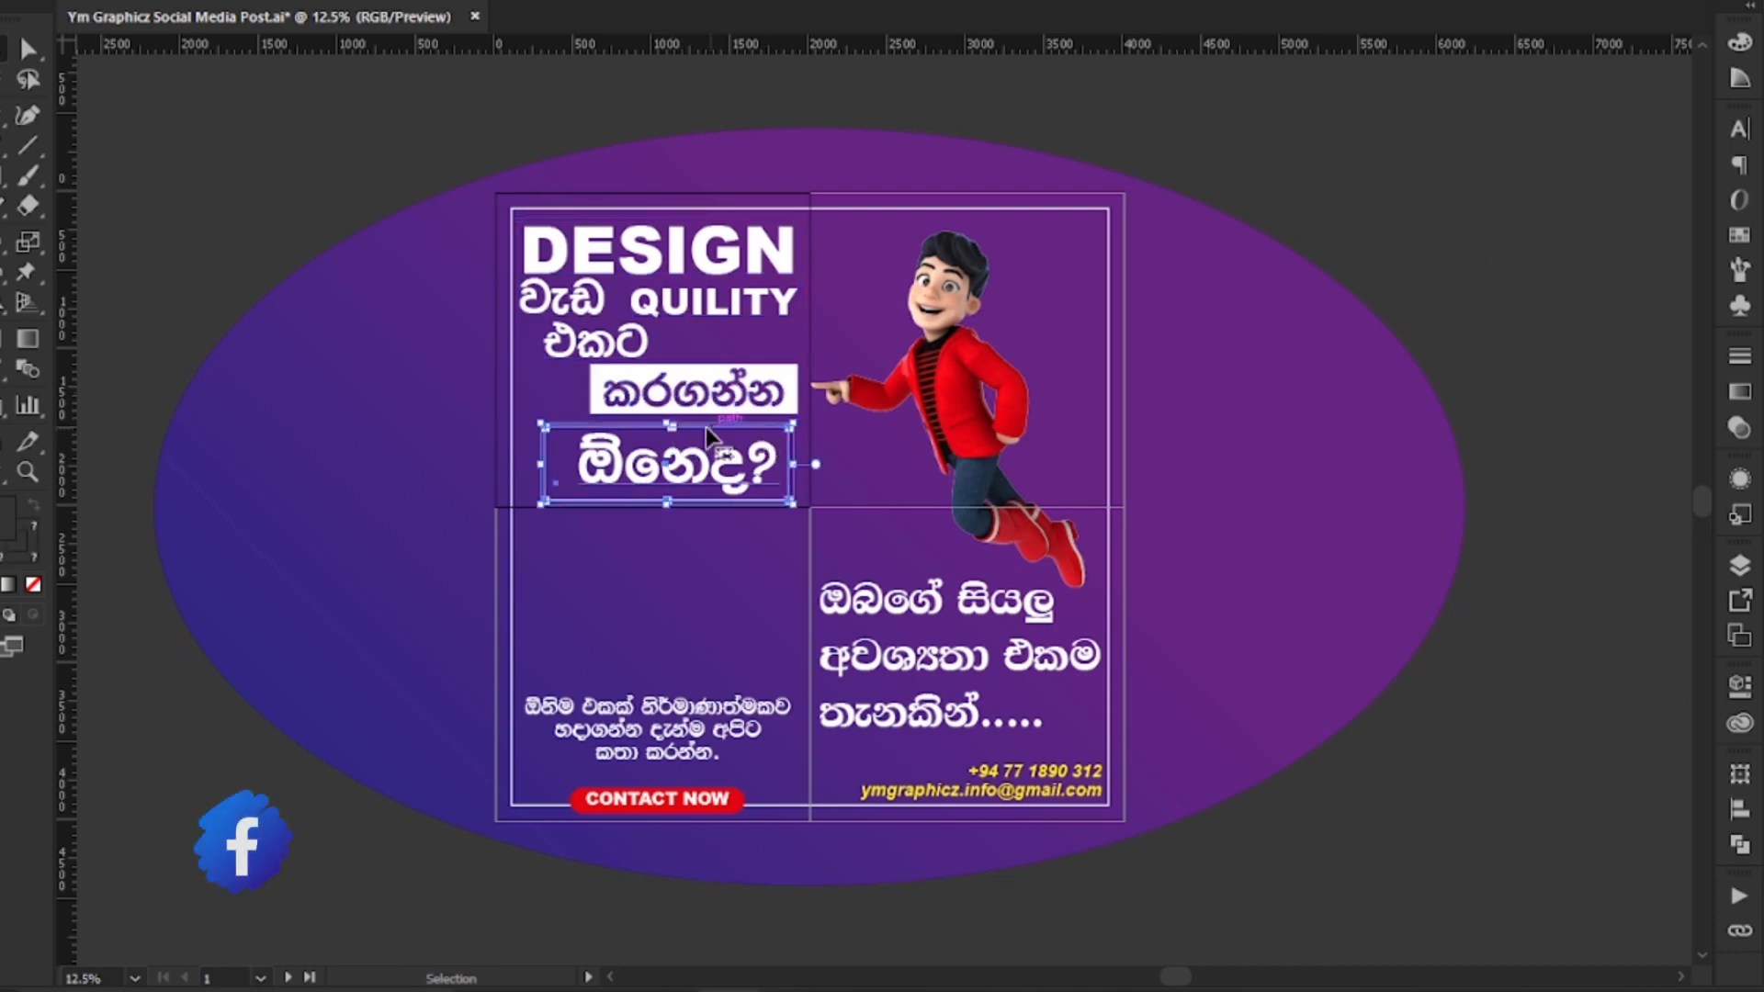
pyautogui.scroll(2, 680, 430)
pyautogui.moveTo(694, 434); pyautogui.dragTo(713, 488)
pyautogui.hotkey('ctrl', 'z')
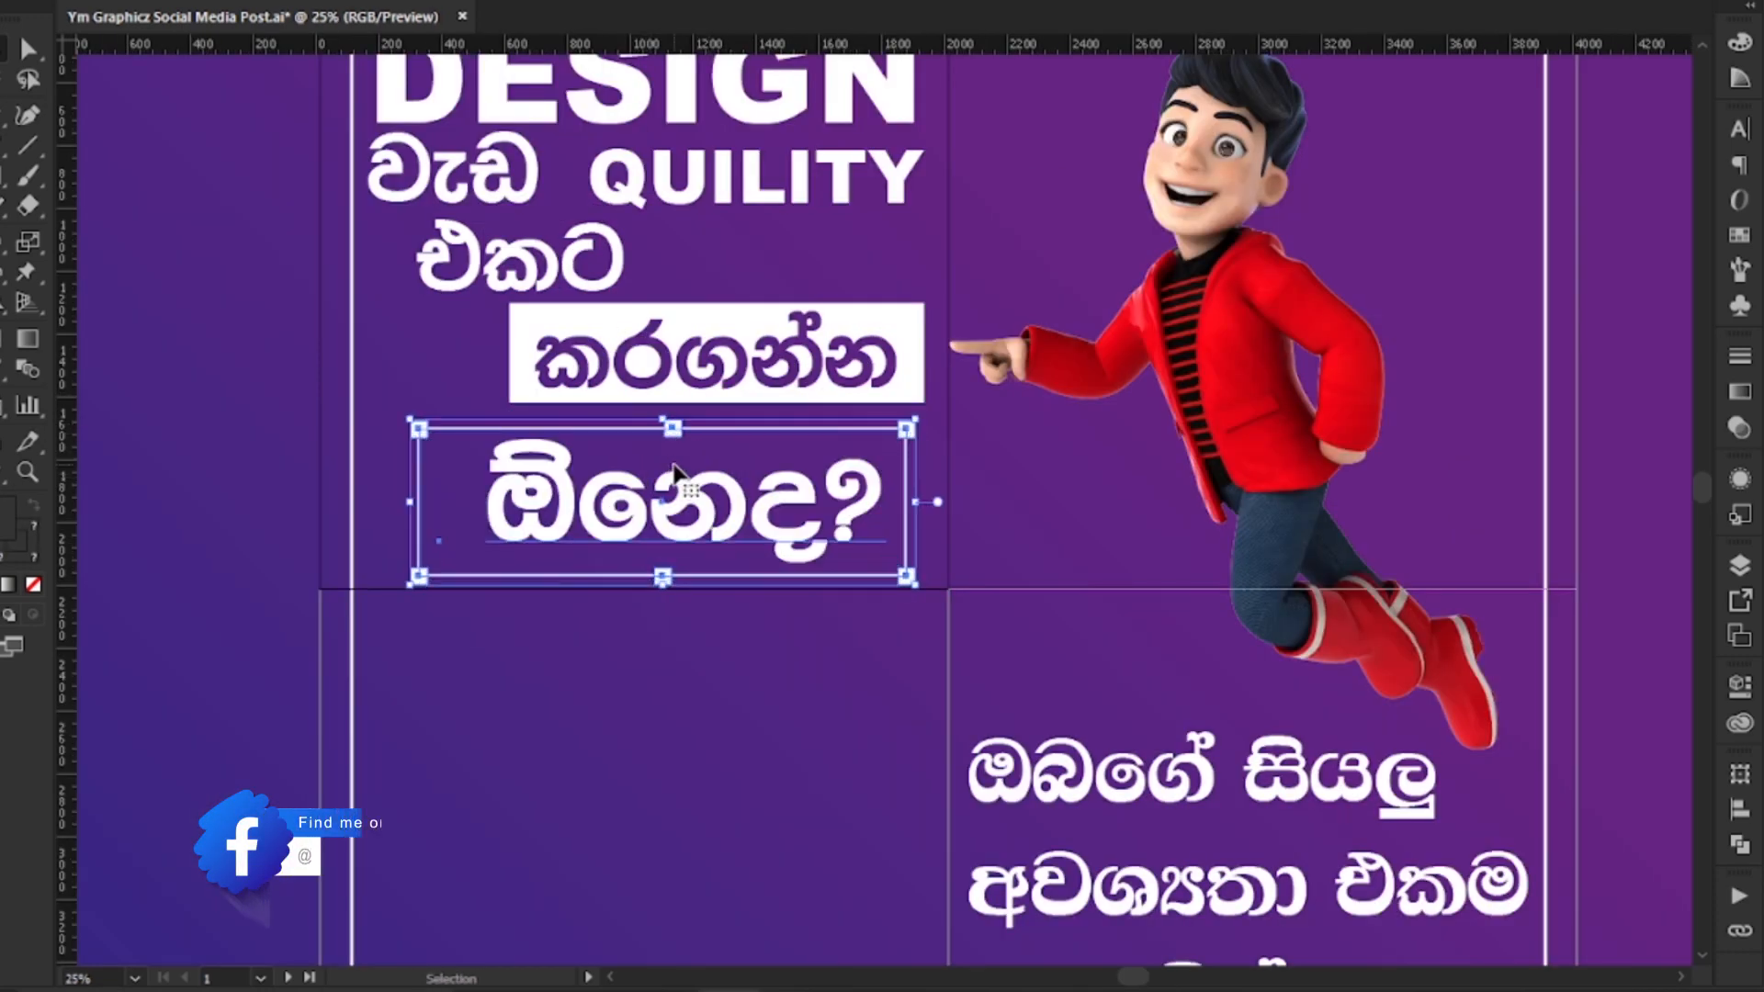
# Step: Select all pieces of the DESIGN QUILITY headline and move them off the artboard onto the empty canvas
pyautogui.scroll(-1, 674, 462)
pyautogui.click(552, 219)
pyautogui.keyDown('shift'); pyautogui.click(522, 268); pyautogui.keyUp('shift')
pyautogui.keyDown('shift'); pyautogui.click(634, 275); pyautogui.keyUp('shift')
pyautogui.keyDown('shift'); pyautogui.click(611, 329); pyautogui.keyUp('shift')
pyautogui.keyDown('shift'); pyautogui.click(646, 389); pyautogui.keyUp('shift')
pyautogui.keyDown('shift'); pyautogui.click(635, 491); pyautogui.keyUp('shift')
pyautogui.keyDown('shift'); pyautogui.click(630, 441); pyautogui.keyUp('shift')
pyautogui.scroll(-1, 757, 429)
pyautogui.moveTo(753, 406); pyautogui.dragTo(1647, 291)
pyautogui.click(1536, 571)
# Step: Move the three-line Sinhala sentence to the artboard's upper-left quarter and lower the cartoon boy slightly
pyautogui.moveTo(1004, 620); pyautogui.dragTo(738, 313)
pyautogui.click(1258, 138)
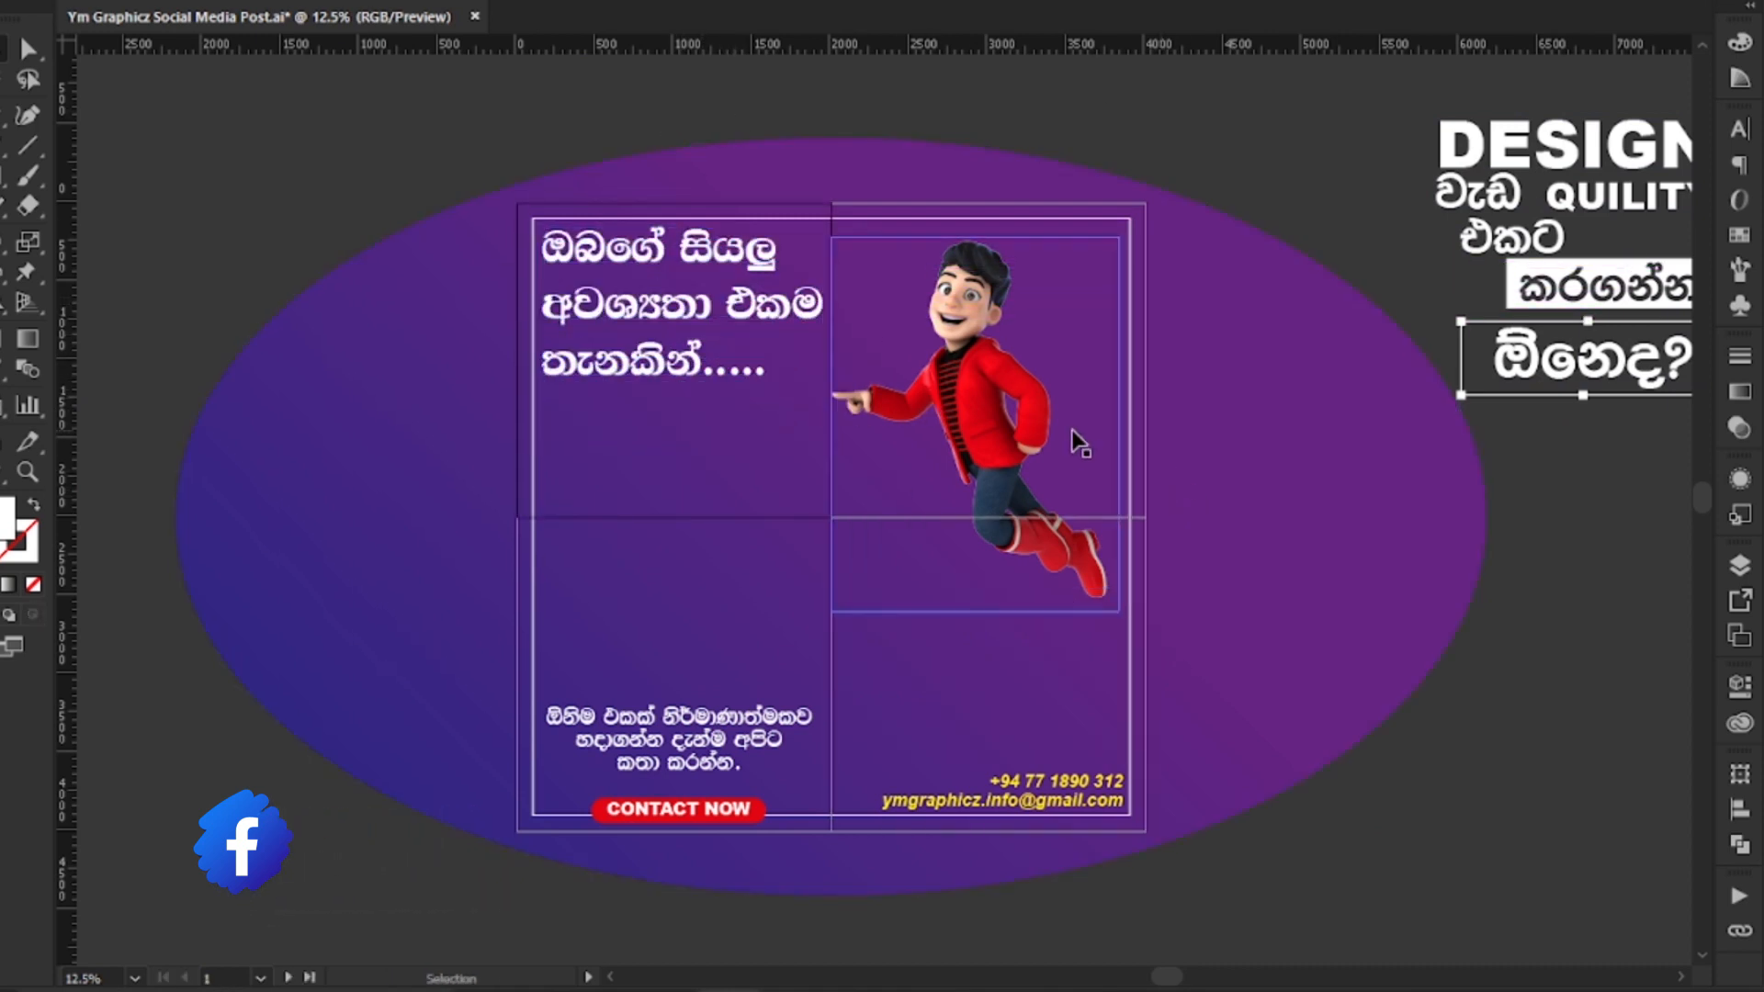
pyautogui.moveTo(997, 431); pyautogui.dragTo(997, 482)
# Step: Try the headline in the artboard's lower-right quarter with the three-line sentence in the lower-left quarter, and undo both moves
pyautogui.moveTo(1559, 553); pyautogui.dragTo(1410, 566)
pyautogui.click(1444, 370)
pyautogui.moveTo(1258, 71); pyautogui.dragTo(1577, 327)
pyautogui.moveTo(1436, 306); pyautogui.dragTo(840, 674)
pyautogui.hotkey('ctrl', '=')
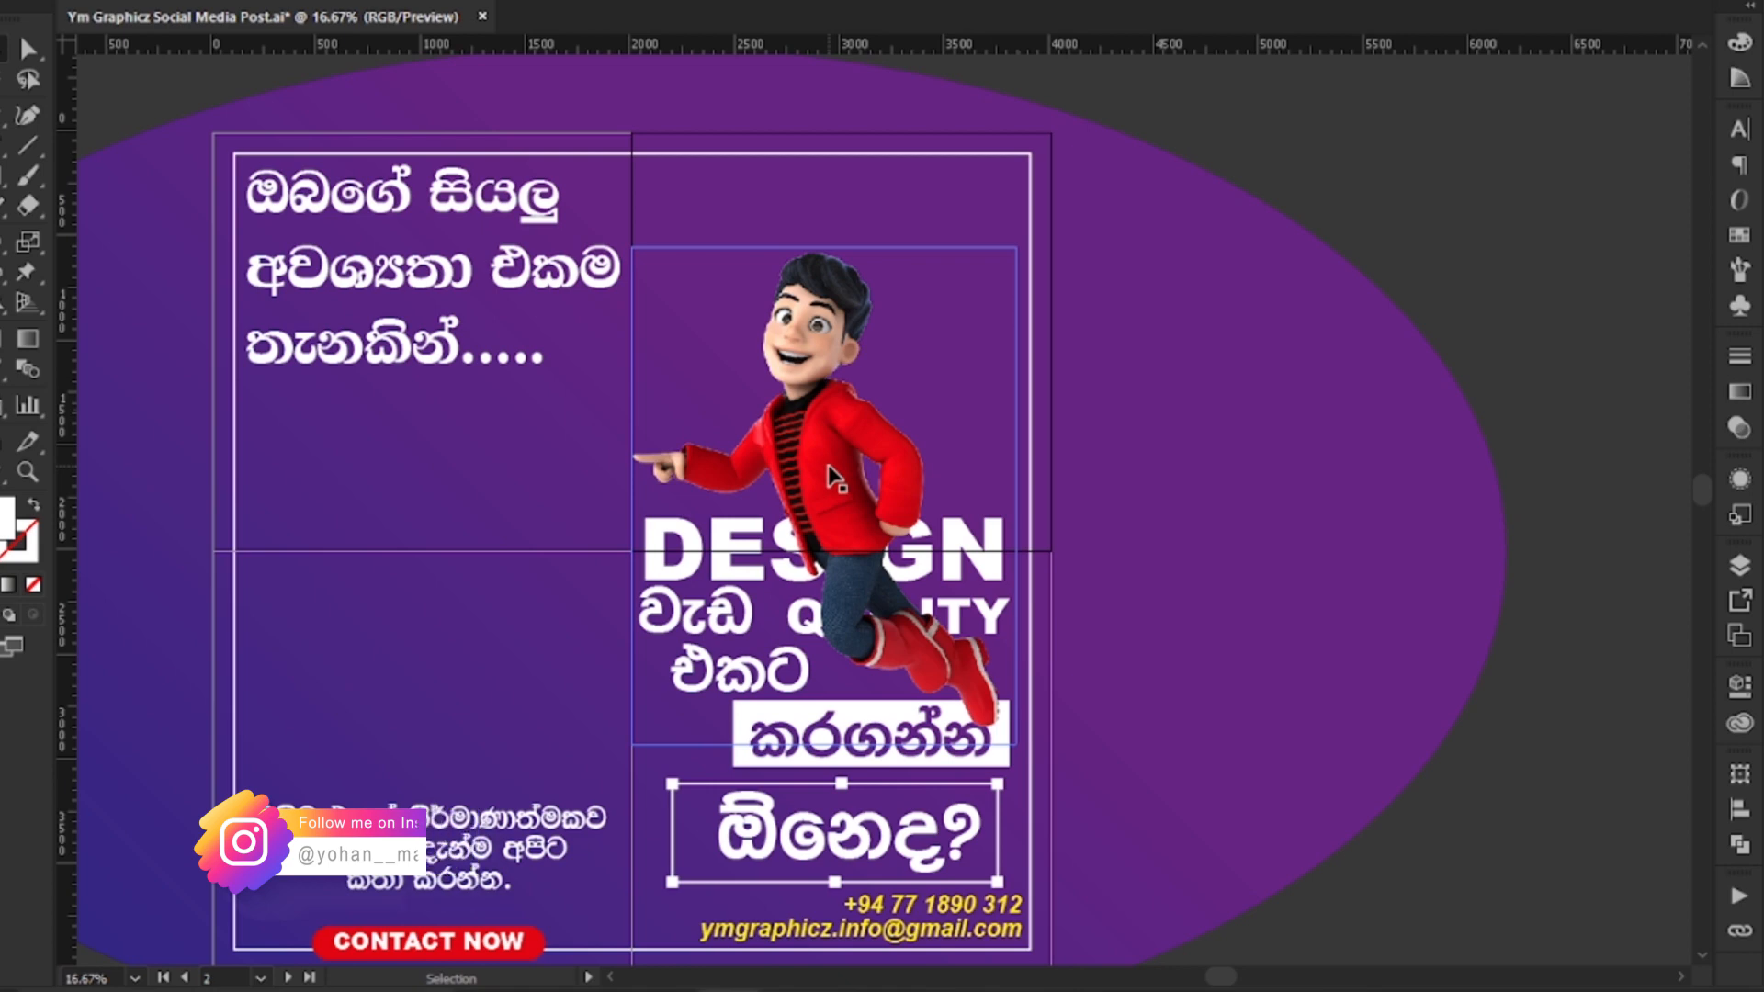
pyautogui.scroll(-2, 1031, 535)
pyautogui.scroll(2, 932, 499)
pyautogui.moveTo(565, 312); pyautogui.dragTo(565, 712)
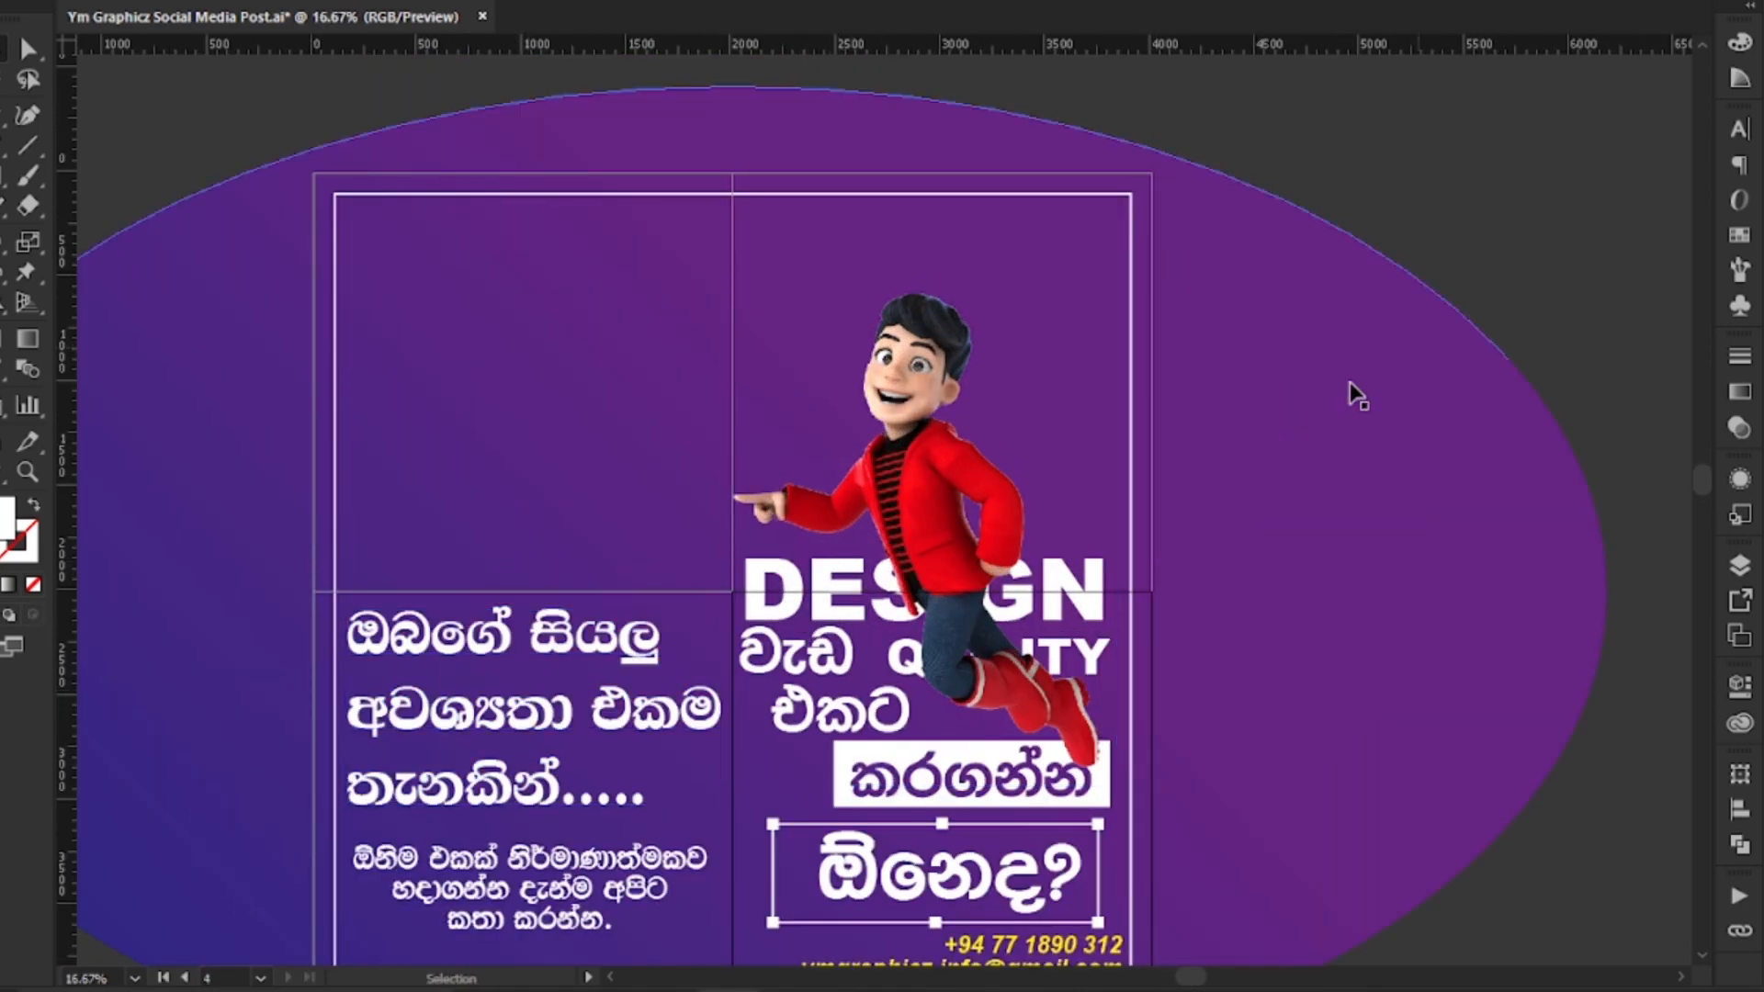
pyautogui.hotkey('ctrl', 'z')
pyautogui.hotkey('ctrl', 'z')
# Step: Place the three-line sentence above the small text in the lower-left quarter and the headline in the upper-left quarter
pyautogui.moveTo(542, 314); pyautogui.dragTo(542, 712)
pyautogui.scroll(-2, 939, 676)
pyautogui.scroll(1, 1169, 613)
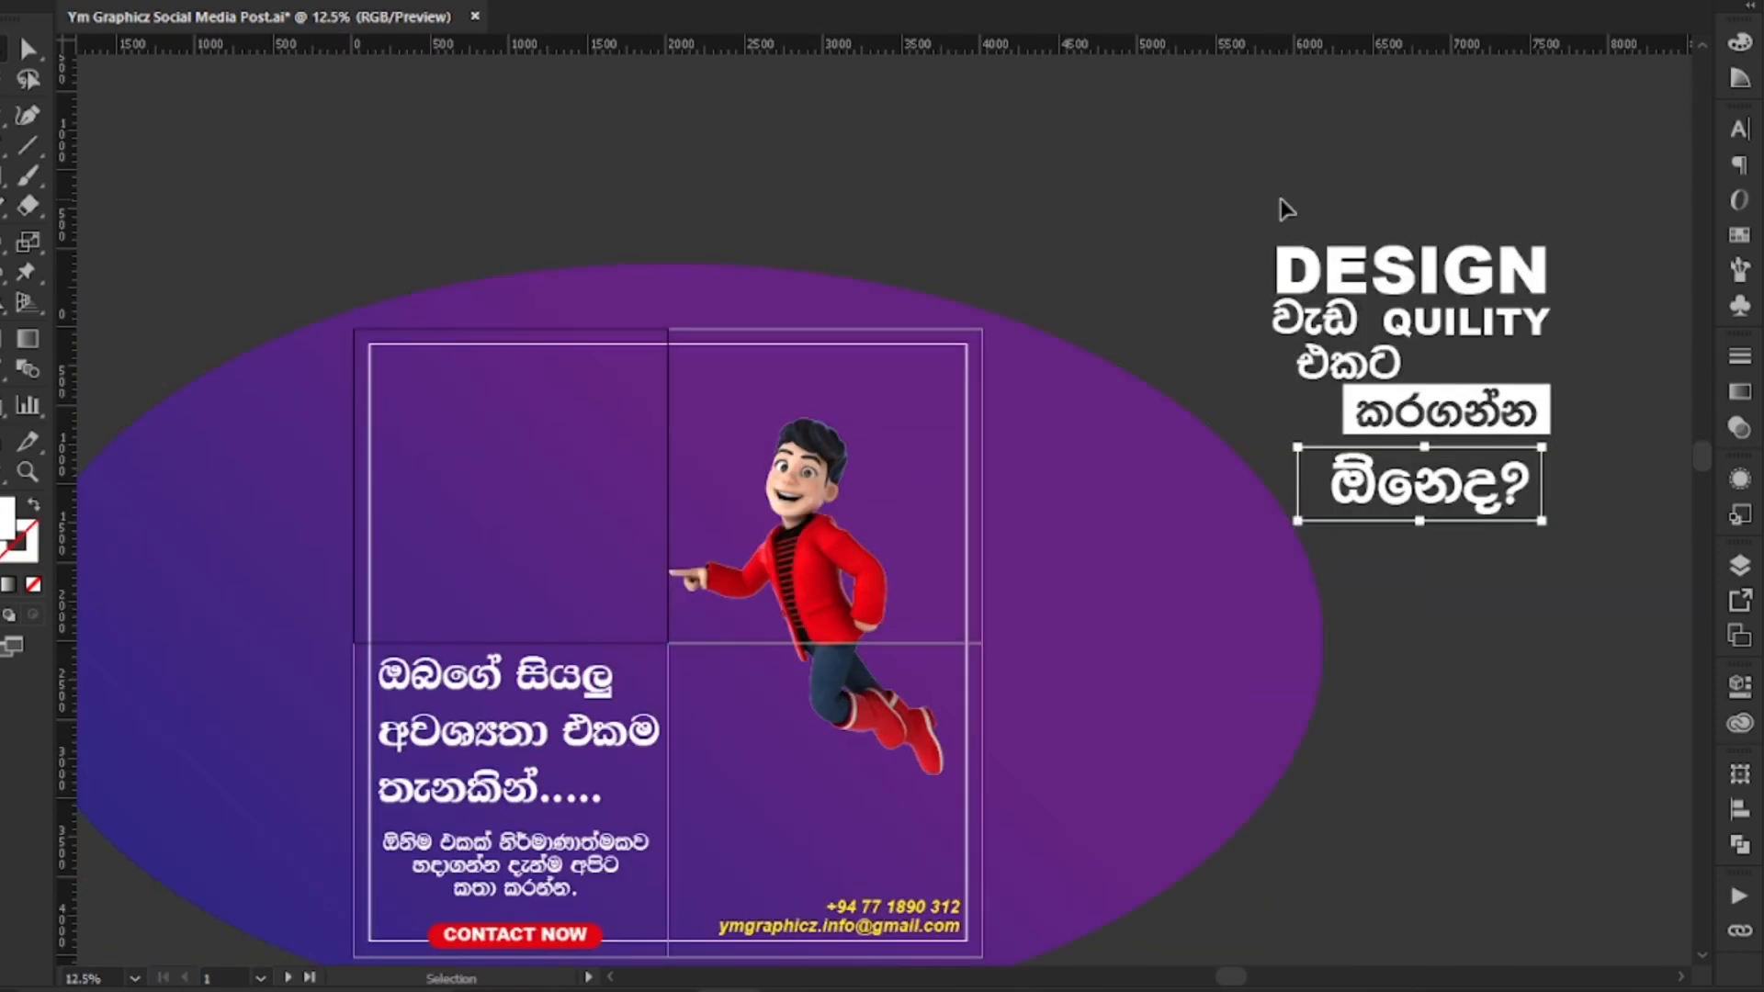
pyautogui.moveTo(1632, 456); pyautogui.dragTo(1628, 464)
pyautogui.moveTo(1401, 397); pyautogui.dragTo(506, 510)
pyautogui.click(1032, 351)
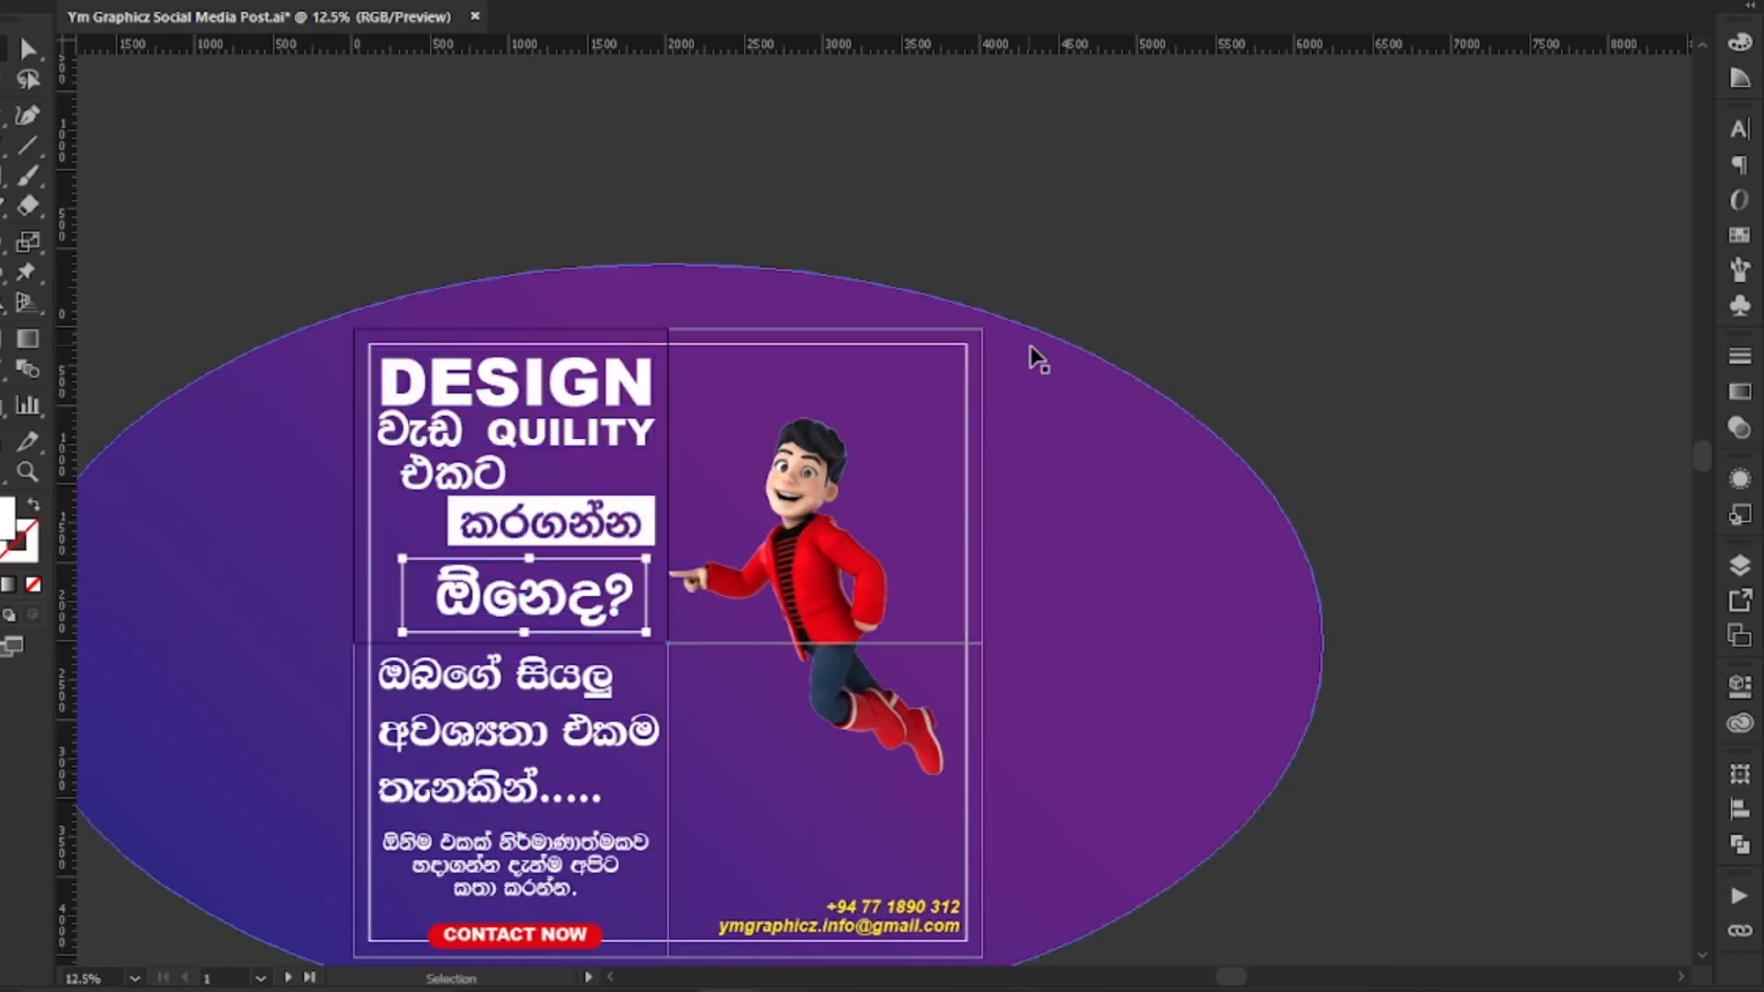
# Step: Move the cartoon boy off the artboard and shift the headline into the upper-right quarter
pyautogui.scroll(2, 886, 662)
pyautogui.scroll(-1, 988, 514)
pyautogui.scroll(-1, 901, 528)
pyautogui.moveTo(821, 503); pyautogui.dragTo(1470, 461)
pyautogui.moveTo(553, 438); pyautogui.dragTo(855, 451)
# Step: Reflect the cartoon boy so he faces the headline and place him in the artboard's upper-left quarter
pyautogui.rightClick(1516, 398)
pyautogui.click(1385, 632)
pyautogui.click(1401, 745)
pyautogui.moveTo(1454, 488); pyautogui.dragTo(515, 480)
# Step: Raise the cartoon boy slightly and place the three-line sentence, scaled down, beneath him in the lower-left quarter
pyautogui.moveTo(538, 669); pyautogui.dragTo(838, 671)
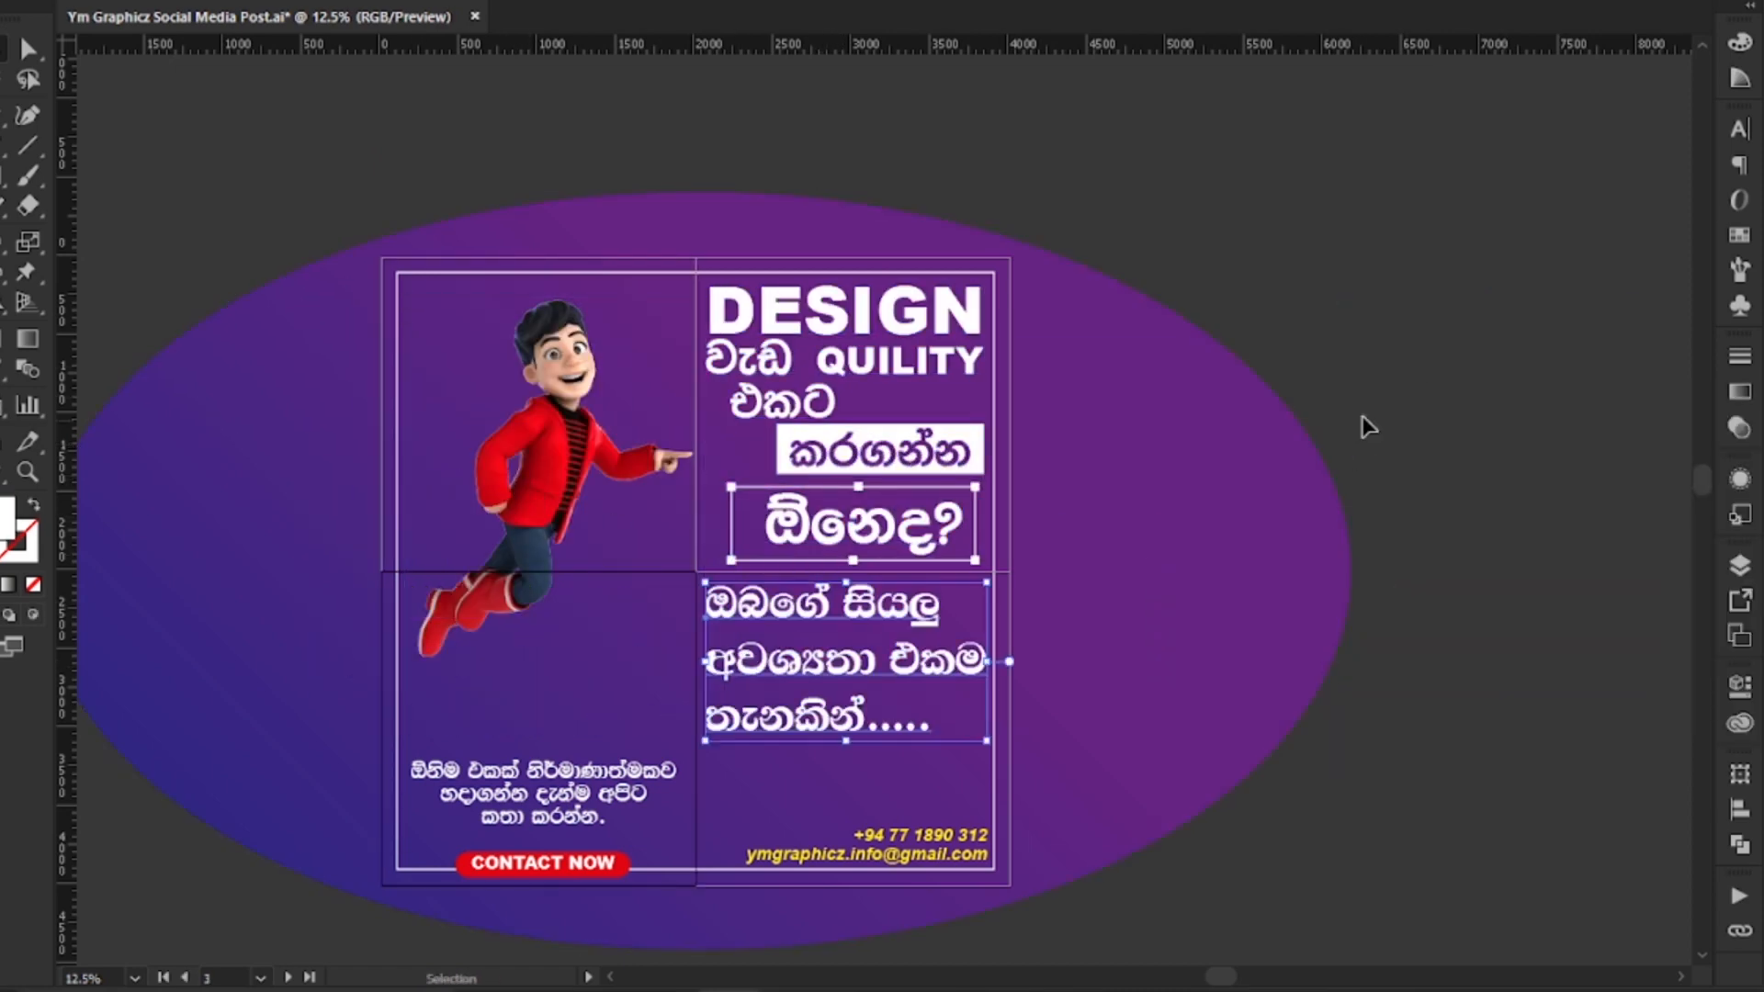
pyautogui.click(1364, 419)
pyautogui.scroll(1, 627, 570)
pyautogui.moveTo(539, 450); pyautogui.dragTo(540, 424)
pyautogui.moveTo(857, 649); pyautogui.dragTo(457, 649)
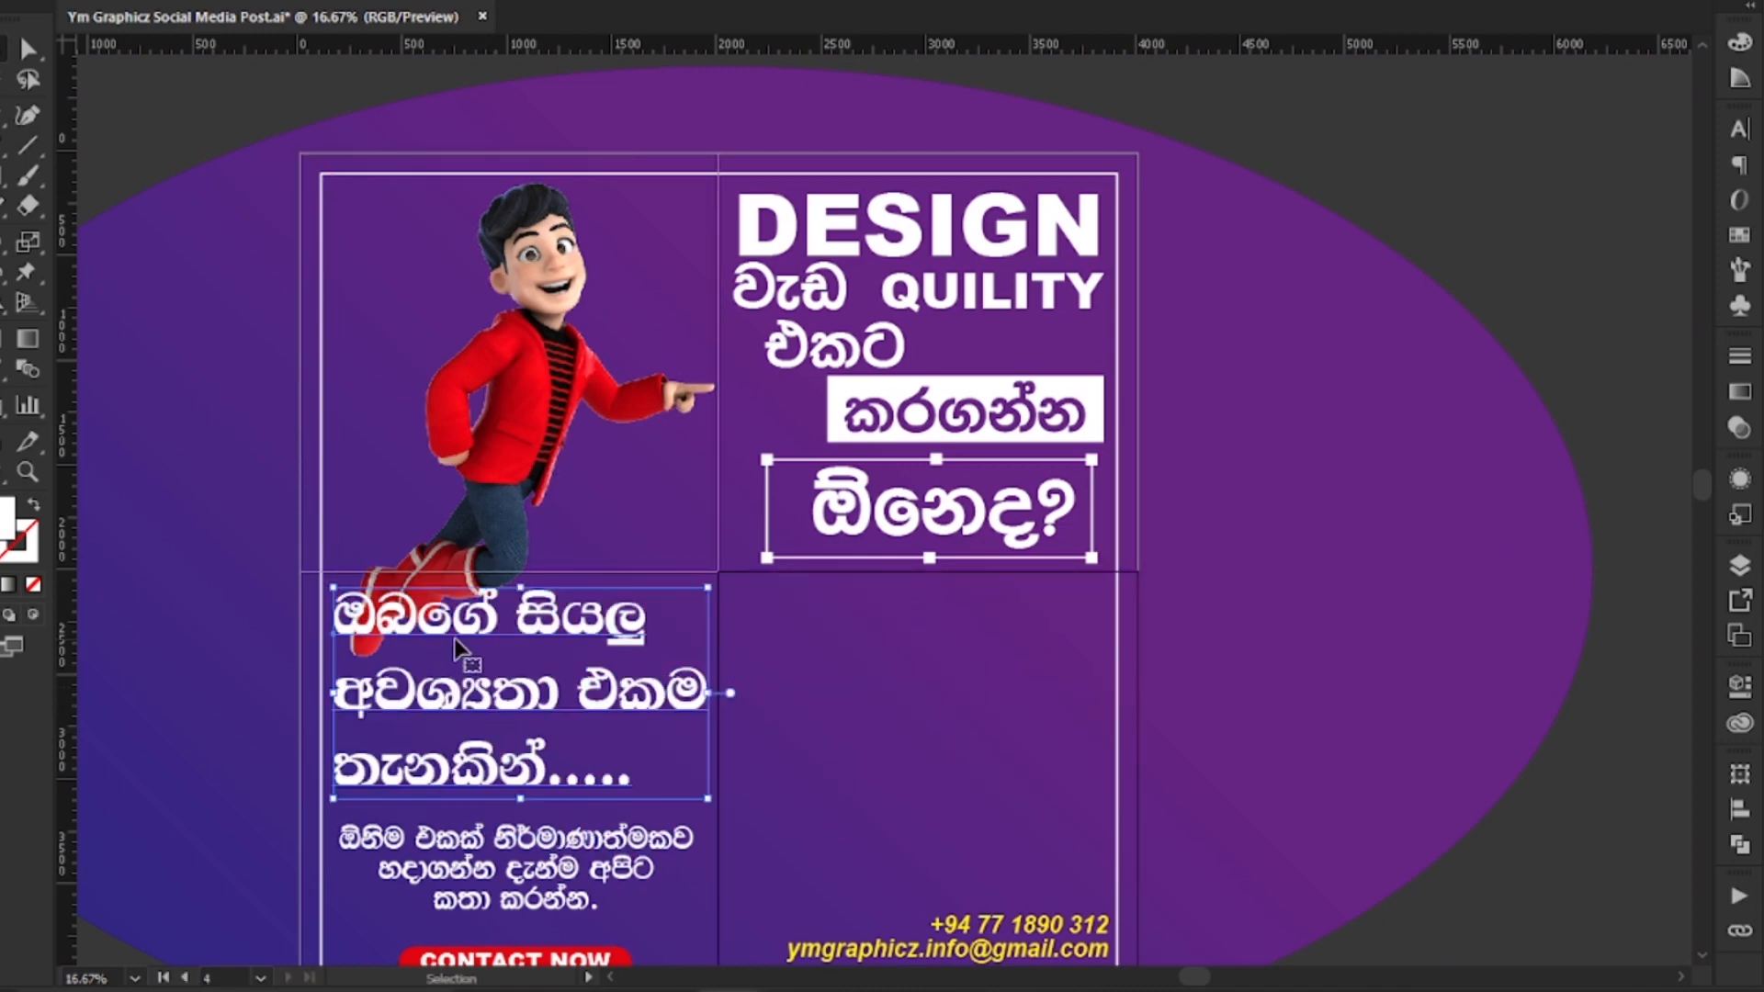
pyautogui.moveTo(333, 587); pyautogui.dragTo(417, 635)
pyautogui.click(1495, 322)
# Step: Draw a thin white horizontal line between the three-line sentence and the small Sinhala text
pyautogui.scroll(-2, 1495, 322)
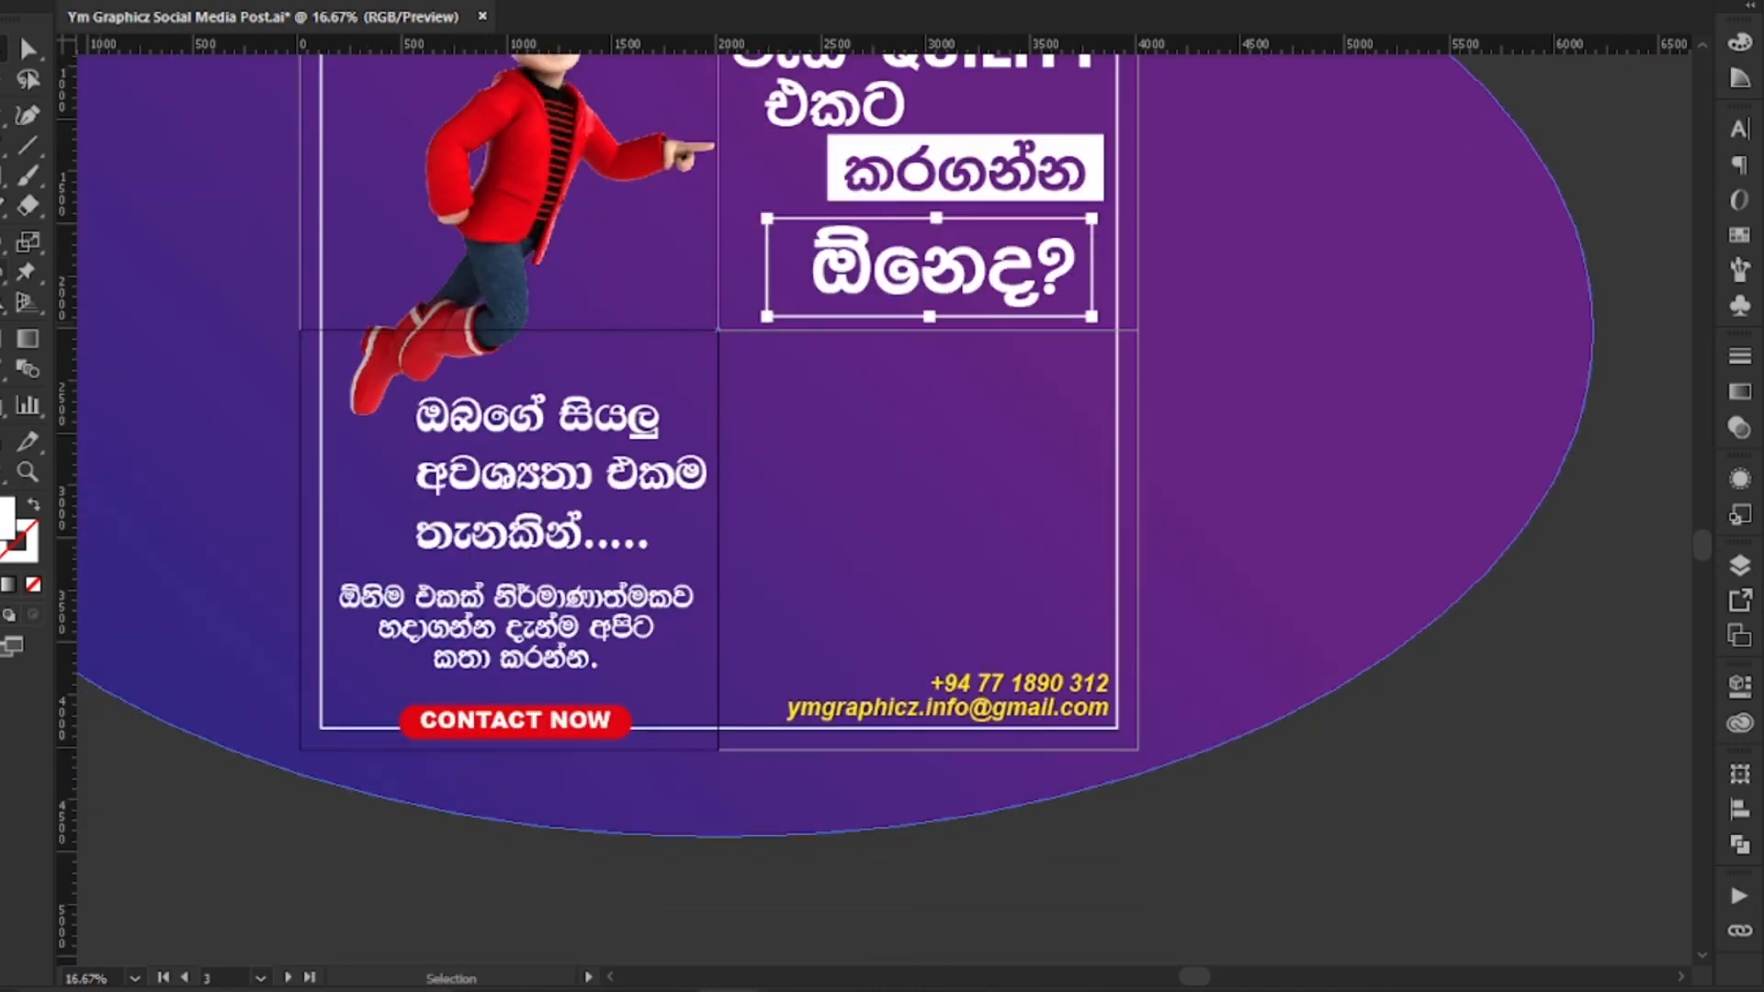
pyautogui.click(29, 147)
pyautogui.moveTo(697, 551); pyautogui.dragTo(687, 554)
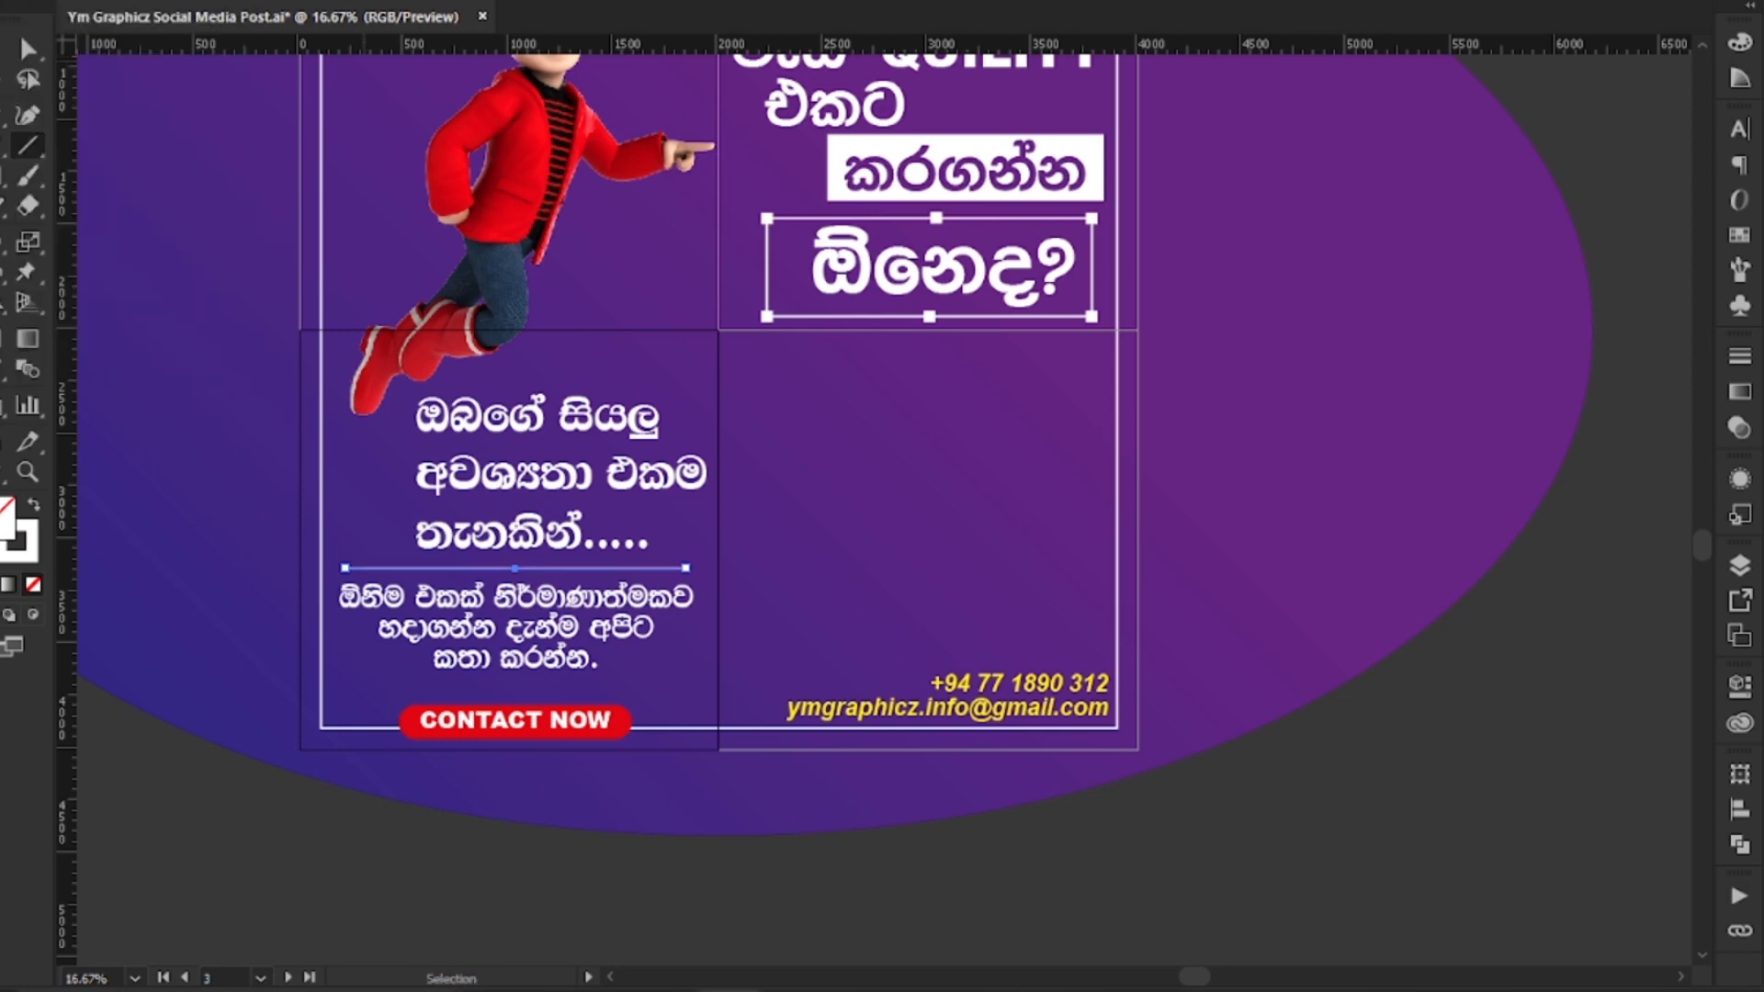
# Step: Center the YM logo horizontally above the ymgraphicz wordmark in the lower-right quarter
pyautogui.scroll(-3, 1088, 862)
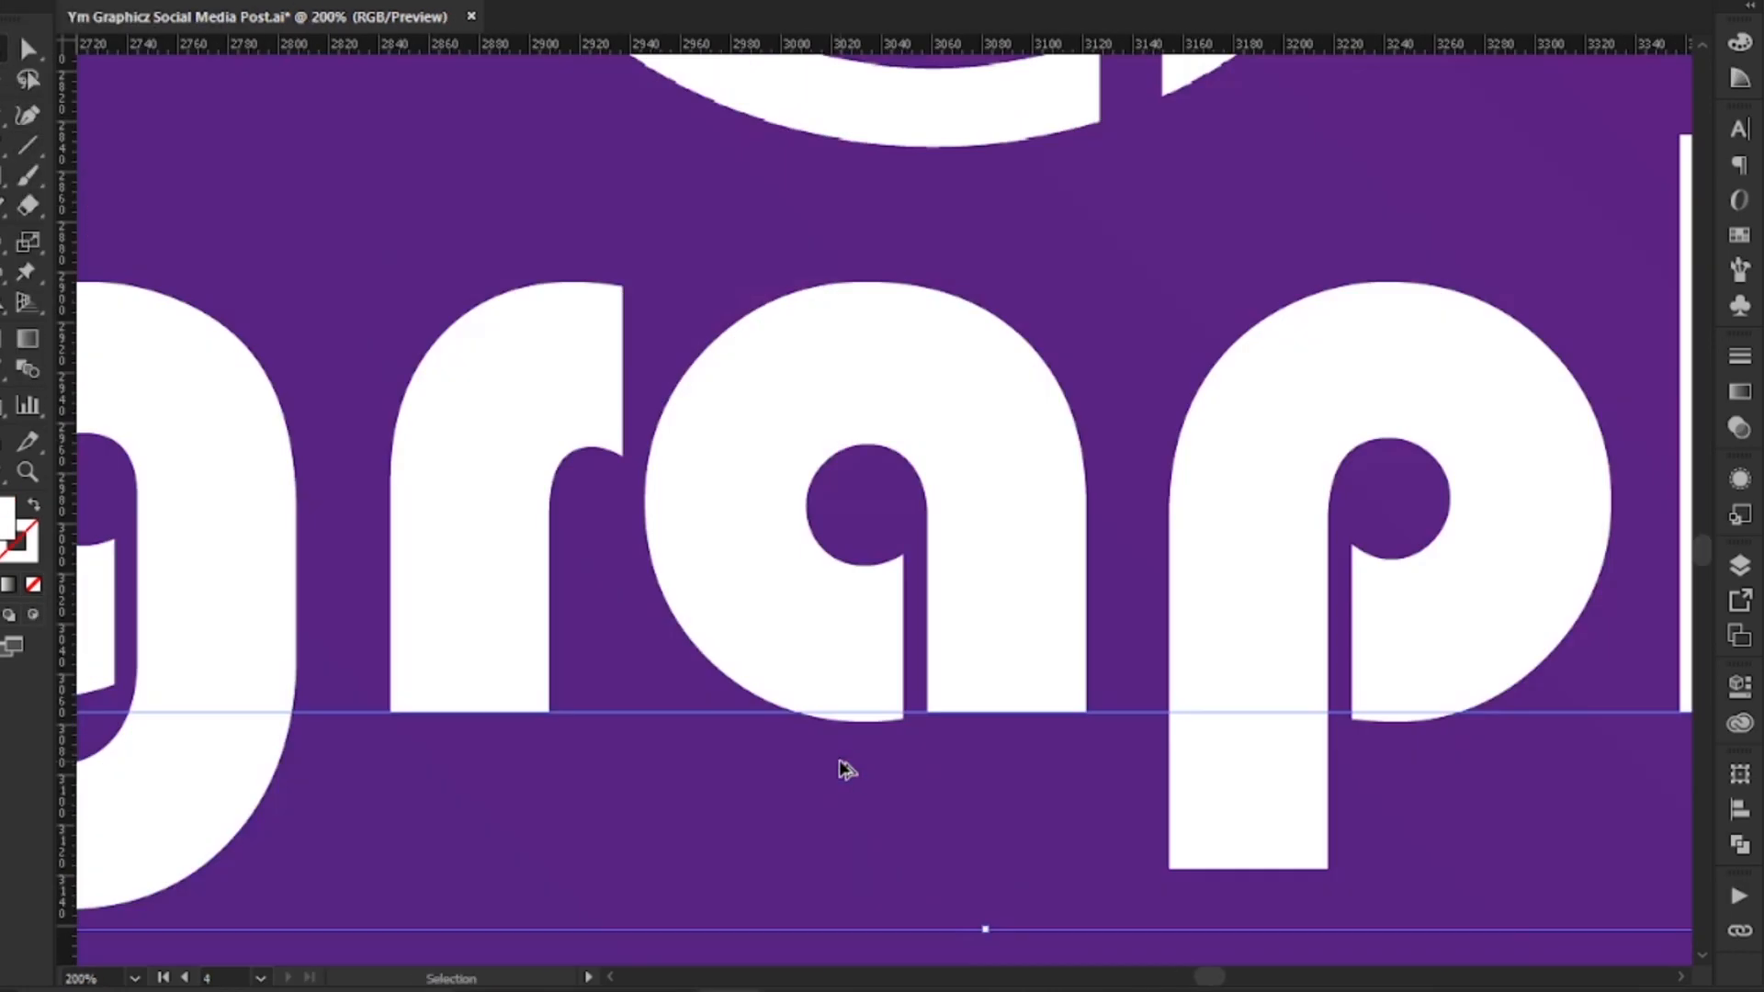
pyautogui.scroll(-5, 1159, 689)
pyautogui.moveTo(1507, 729); pyautogui.dragTo(1334, 660)
pyautogui.moveTo(992, 627); pyautogui.dragTo(1130, 678)
pyautogui.keyDown('shift'); pyautogui.click(1116, 521); pyautogui.keyUp('shift')
pyautogui.click(401, 2)
pyautogui.scroll(-3, 706, 213)
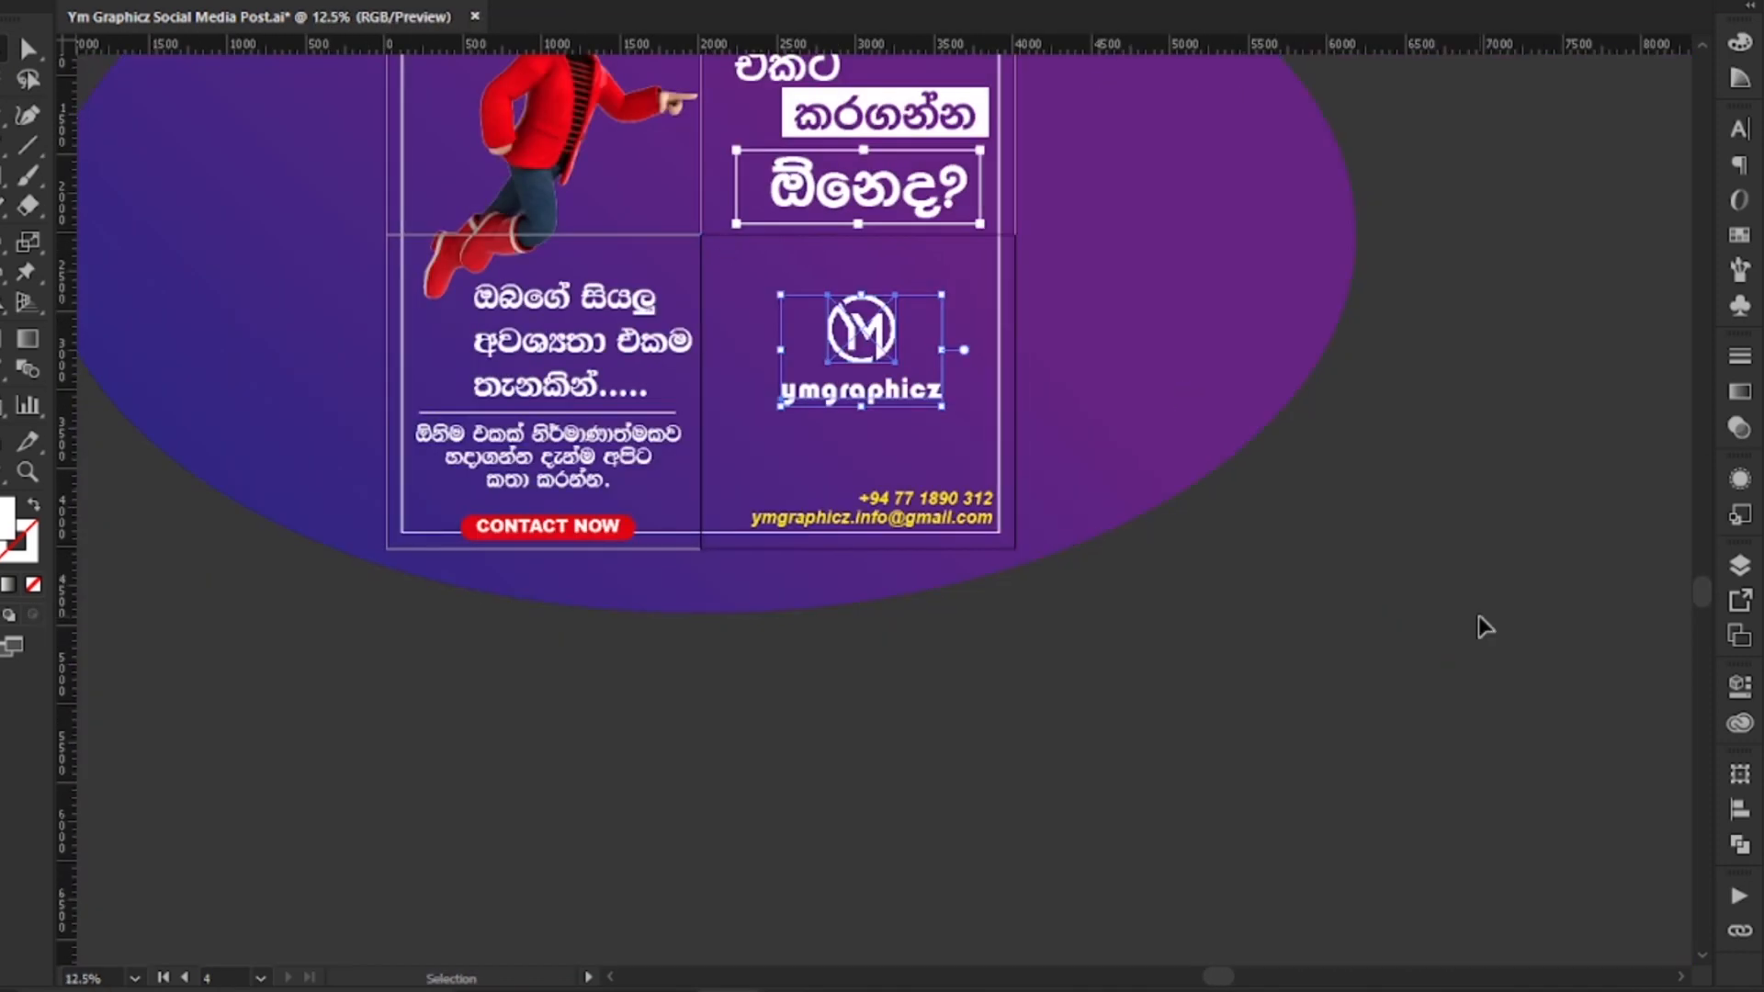
pyautogui.click(1308, 546)
# Step: Nudge the YM logo down so it sits close above the ymgraphicz wordmark
pyautogui.scroll(3, 807, 317)
pyautogui.click(967, 371)
pyautogui.hotkey('shift', 'Down')
pyautogui.hotkey('shift', 'Down')
pyautogui.hotkey('shift', 'Down')
pyautogui.hotkey('shift', 'Down')
pyautogui.hotkey('shift', 'Down')
pyautogui.hotkey('shift', 'Down')
pyautogui.hotkey('shift', 'Down')
pyautogui.hotkey('shift', 'Down')
pyautogui.scroll(-2, 1032, 488)
pyautogui.scroll(1, 1035, 499)
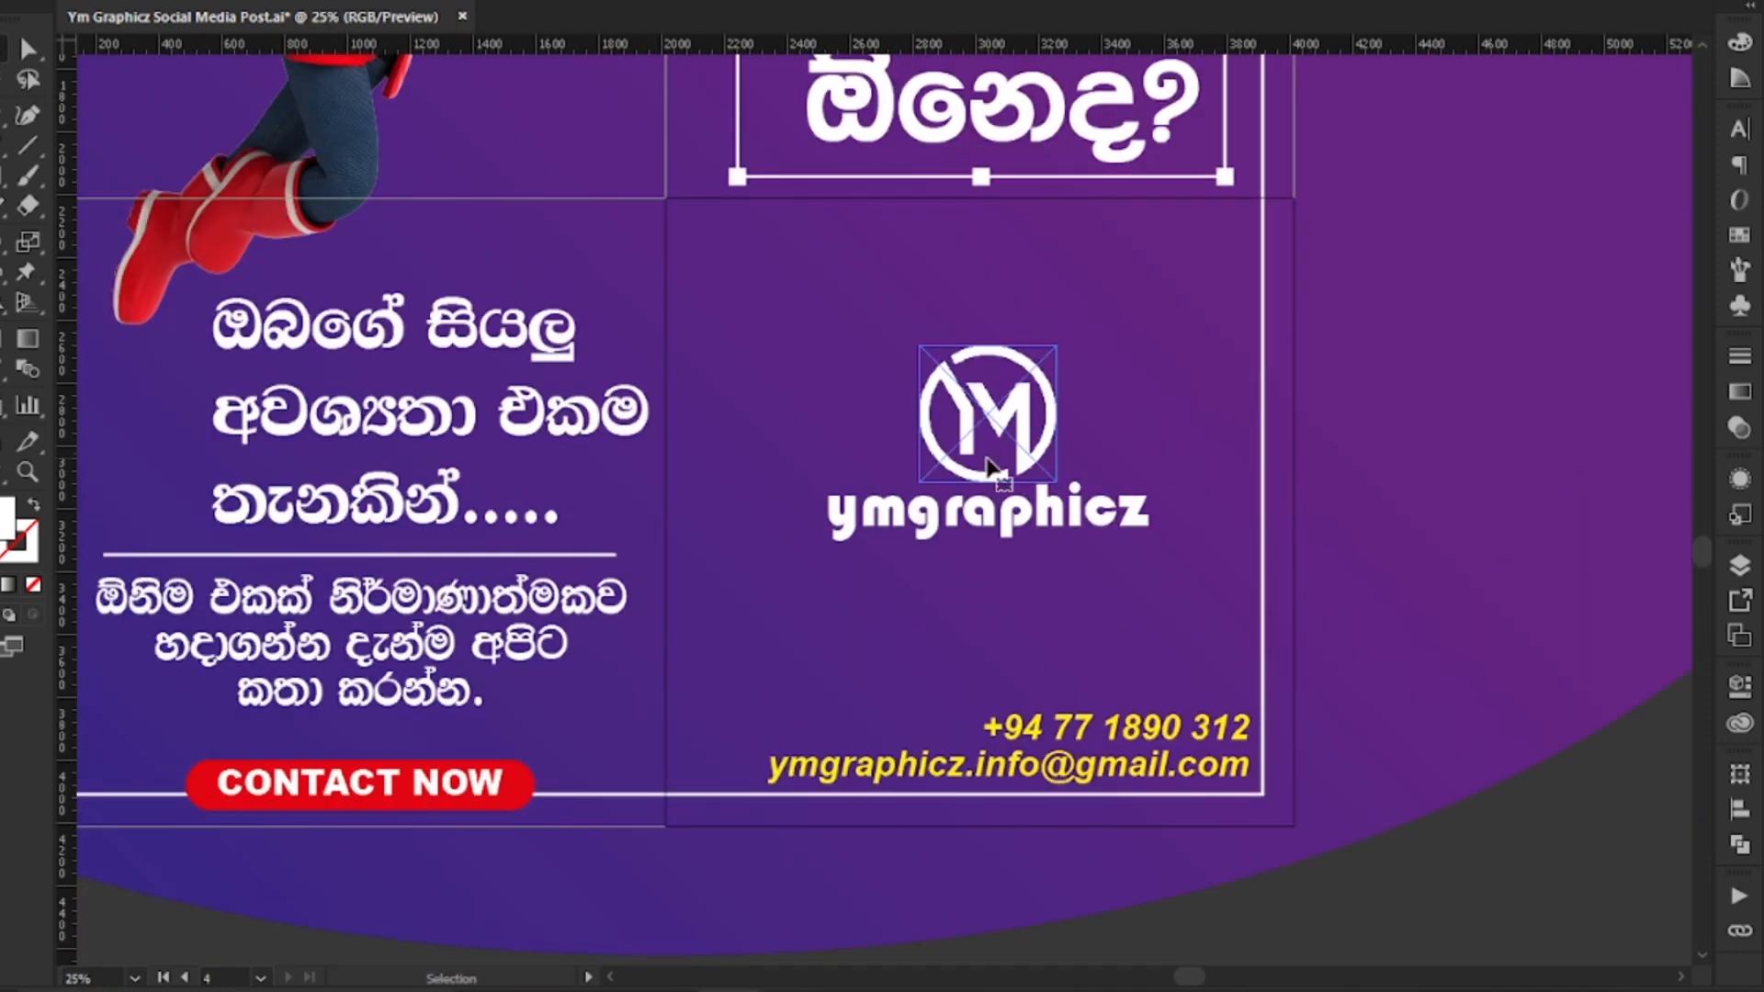
# Step: Enlarge the YM logo and wordmark together and reposition them above the contact lines
pyautogui.moveTo(1149, 541); pyautogui.dragTo(1247, 650)
pyautogui.moveTo(1101, 563); pyautogui.dragTo(1090, 540)
pyautogui.scroll(-1, 1089, 540)
pyautogui.click(1453, 728)
pyautogui.scroll(-1, 1454, 728)
pyautogui.scroll(1, 1290, 705)
pyautogui.scroll(-1, 1290, 735)
pyautogui.scroll(-1, 1205, 367)
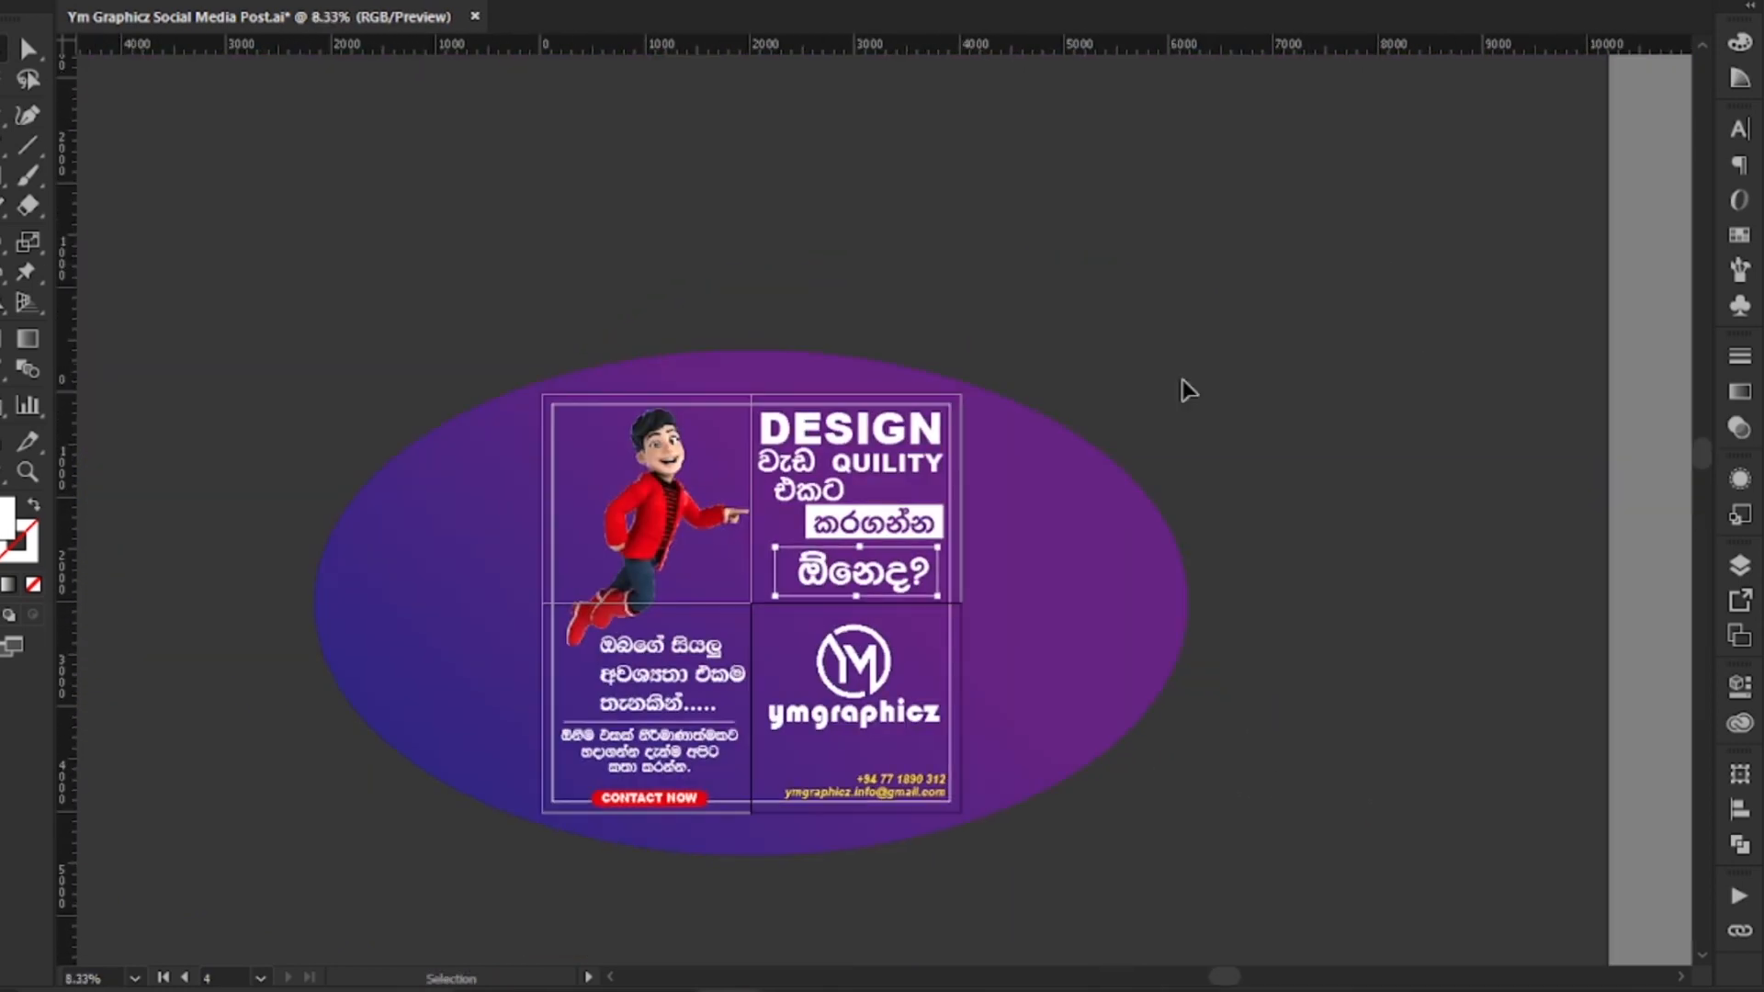
# Step: Paint a wavy white line with the Blob Brush between the wordmark and contact lines, extending beyond the artboard
pyautogui.scroll(1, 1287, 377)
pyautogui.scroll(1, 943, 792)
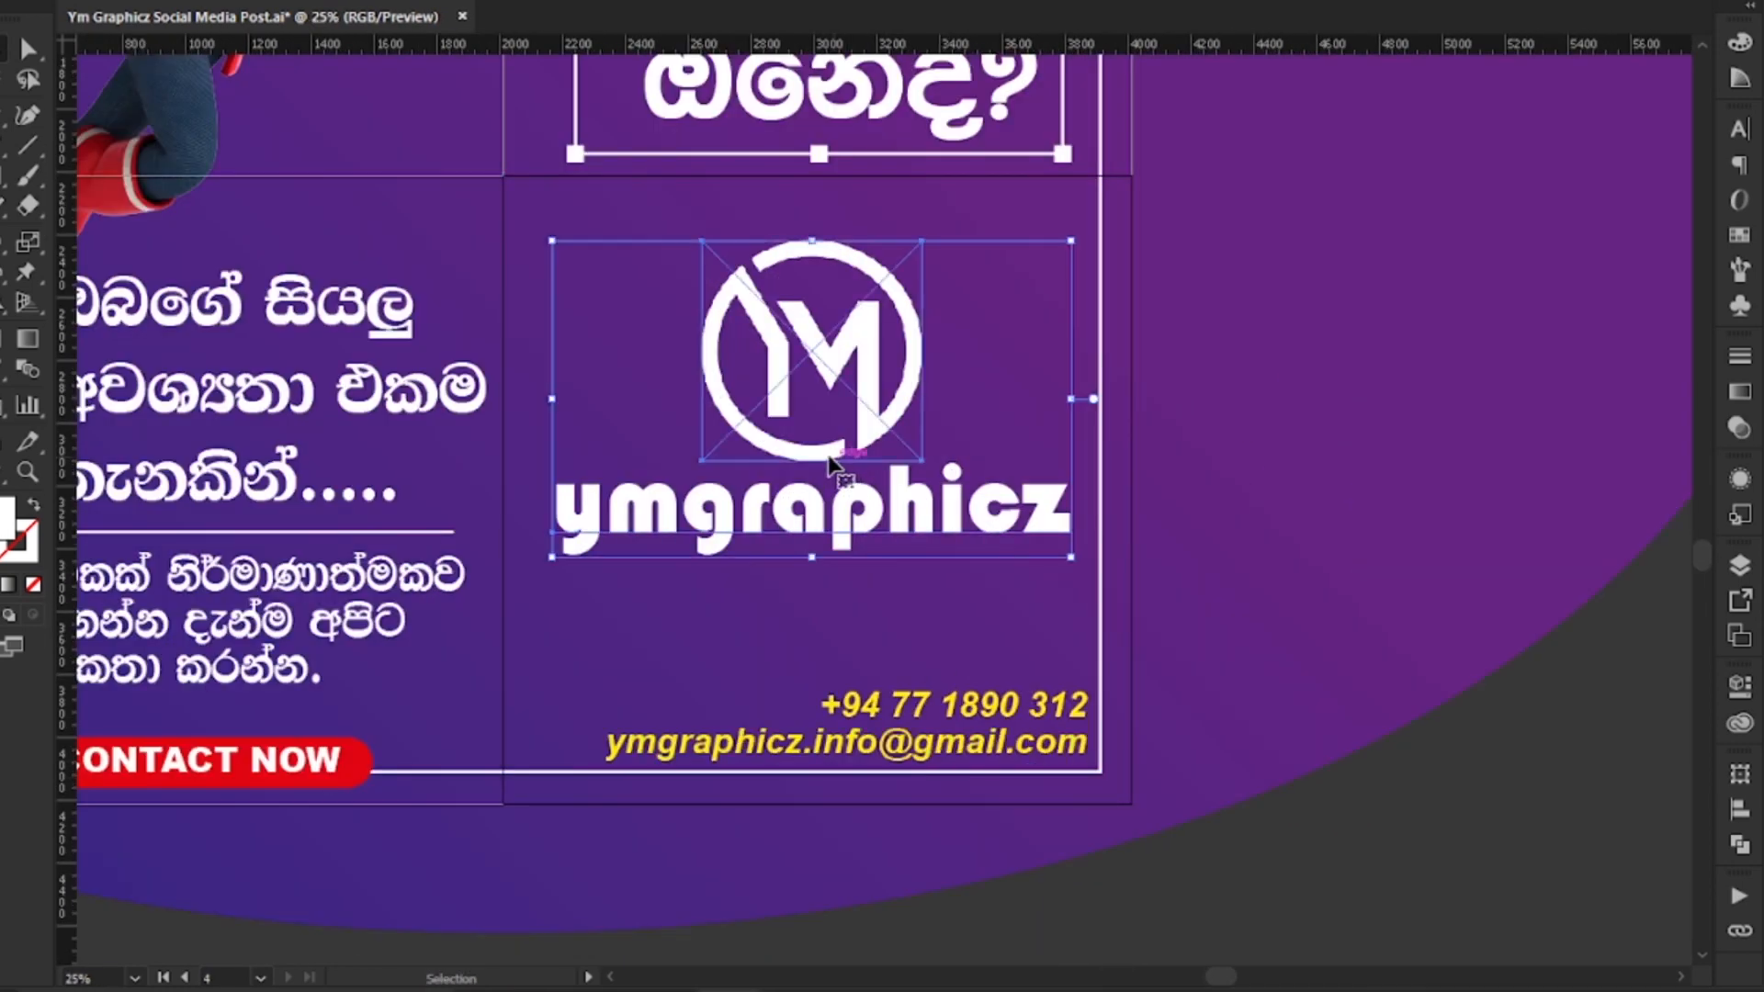
pyautogui.hotkey('shift', 'b')
pyautogui.moveTo(517, 717); pyautogui.dragTo(1096, 542)
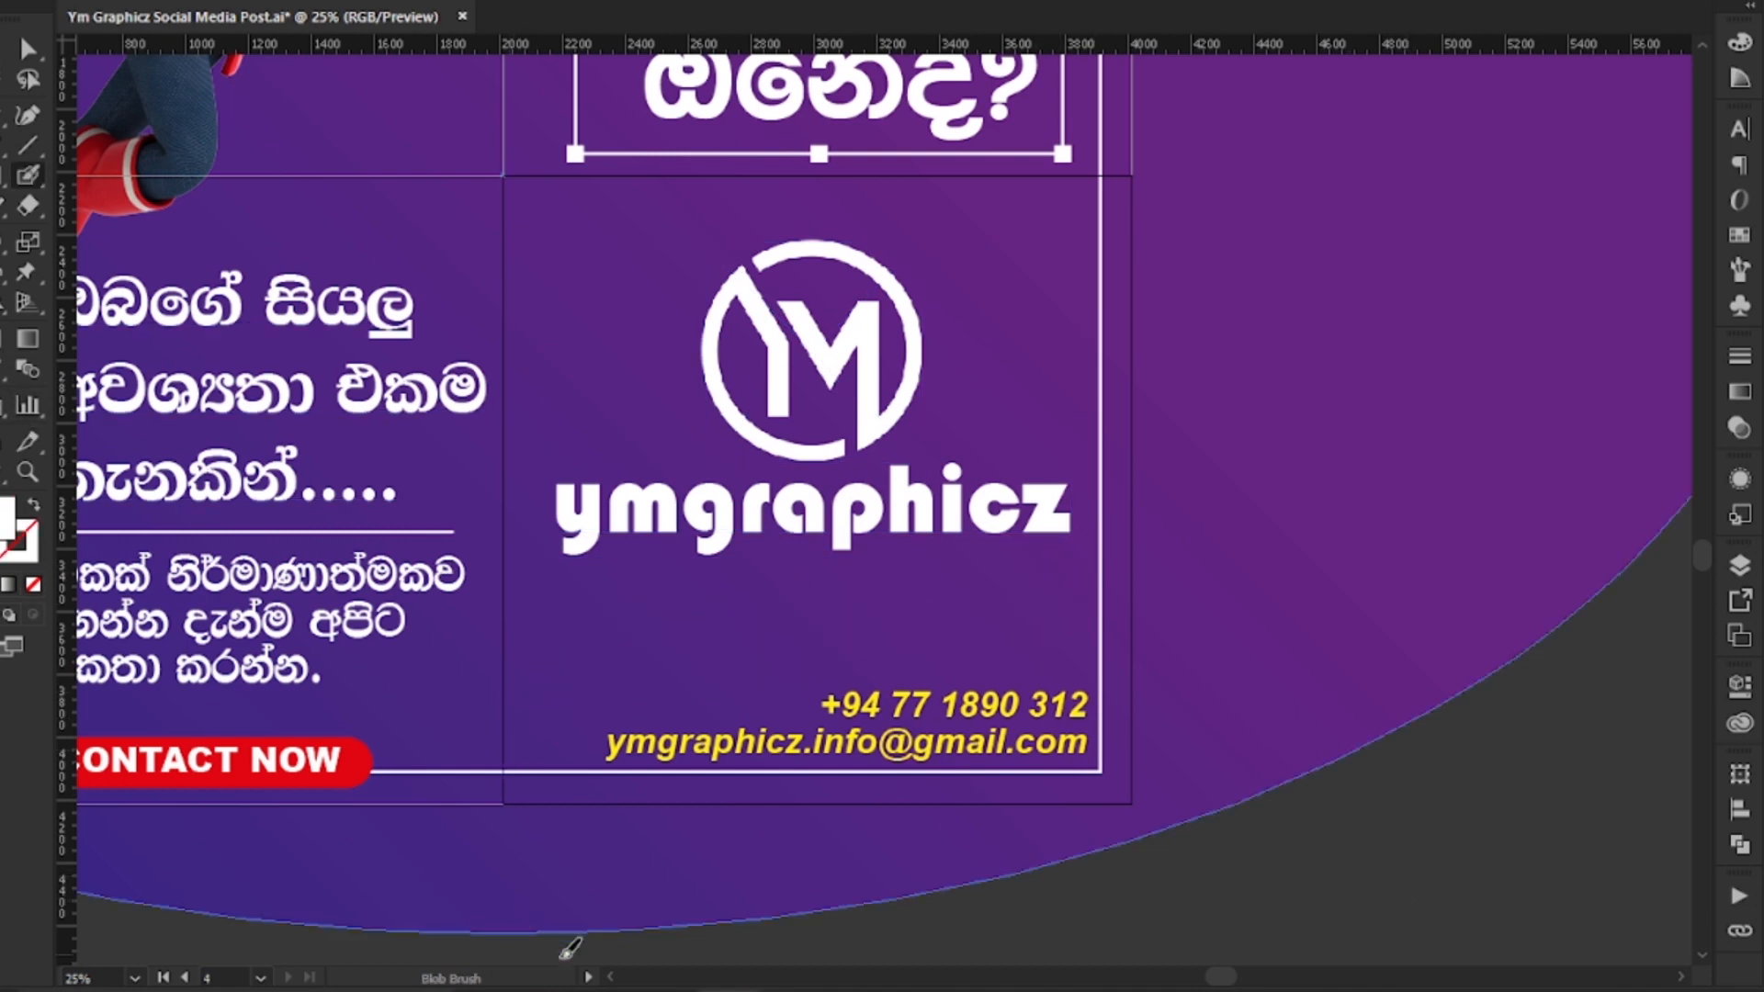
pyautogui.hotkey('ctrl', 'z')
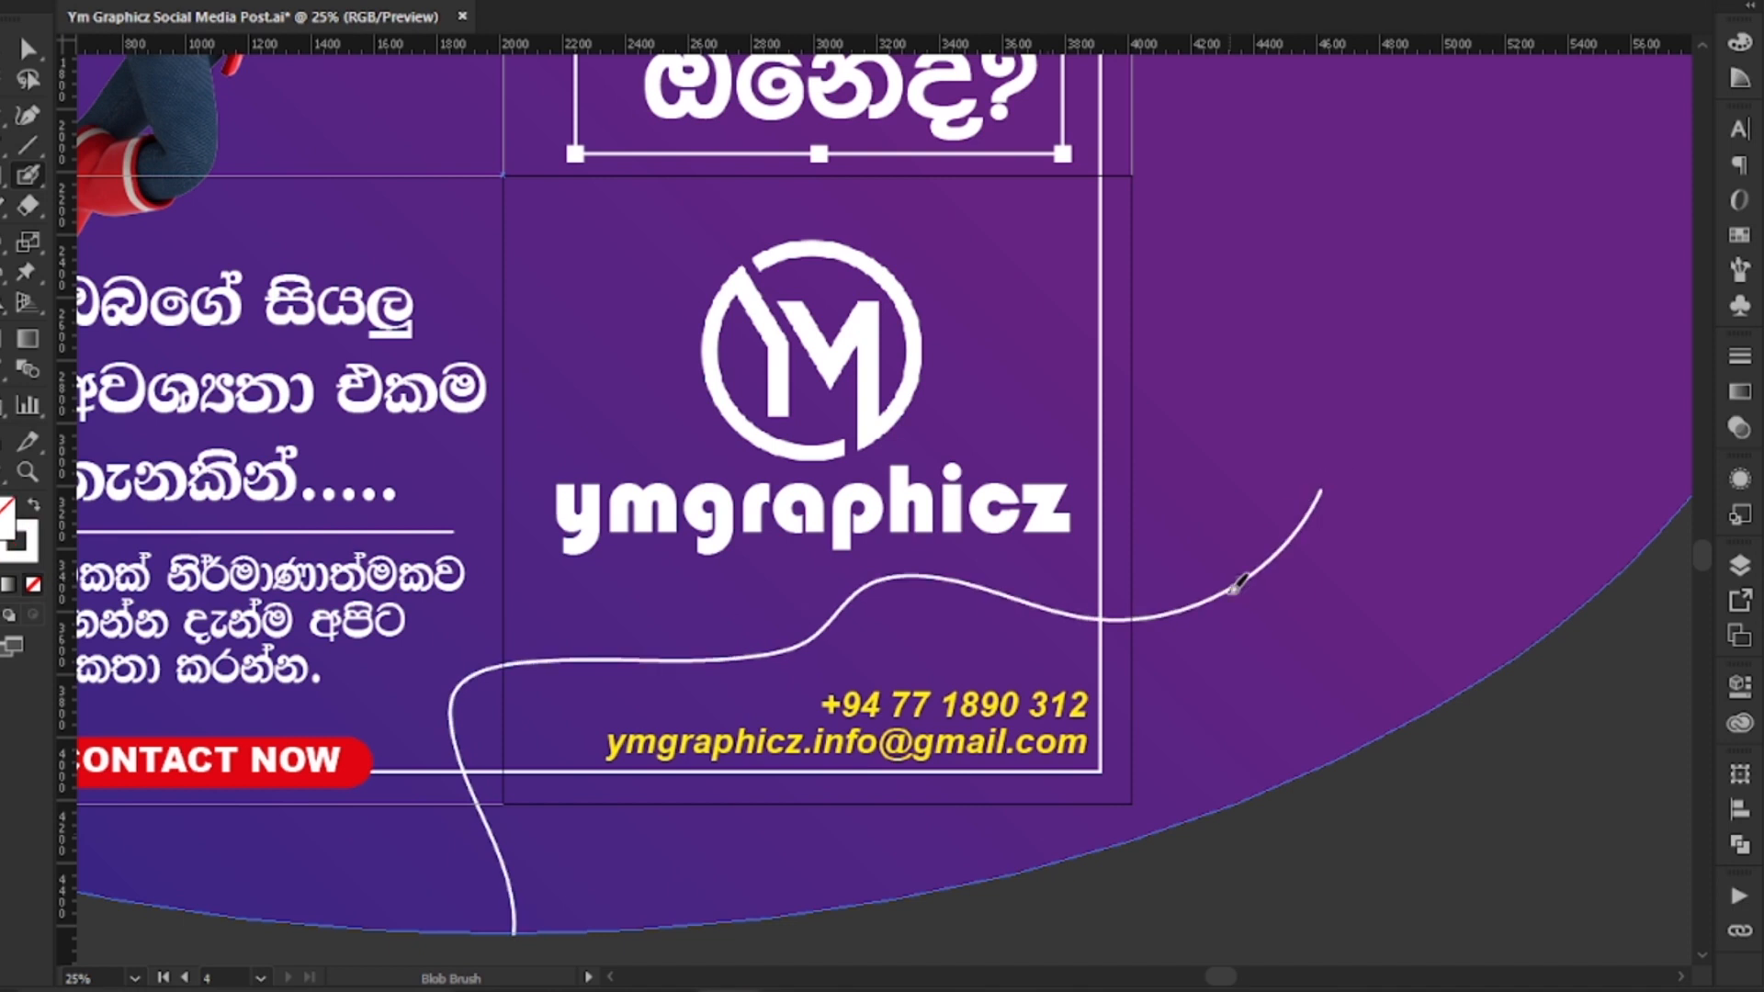
# Step: Set the wavy line's dashed stroke to 12 pt for the dash and gap values
pyautogui.click(138, 1)
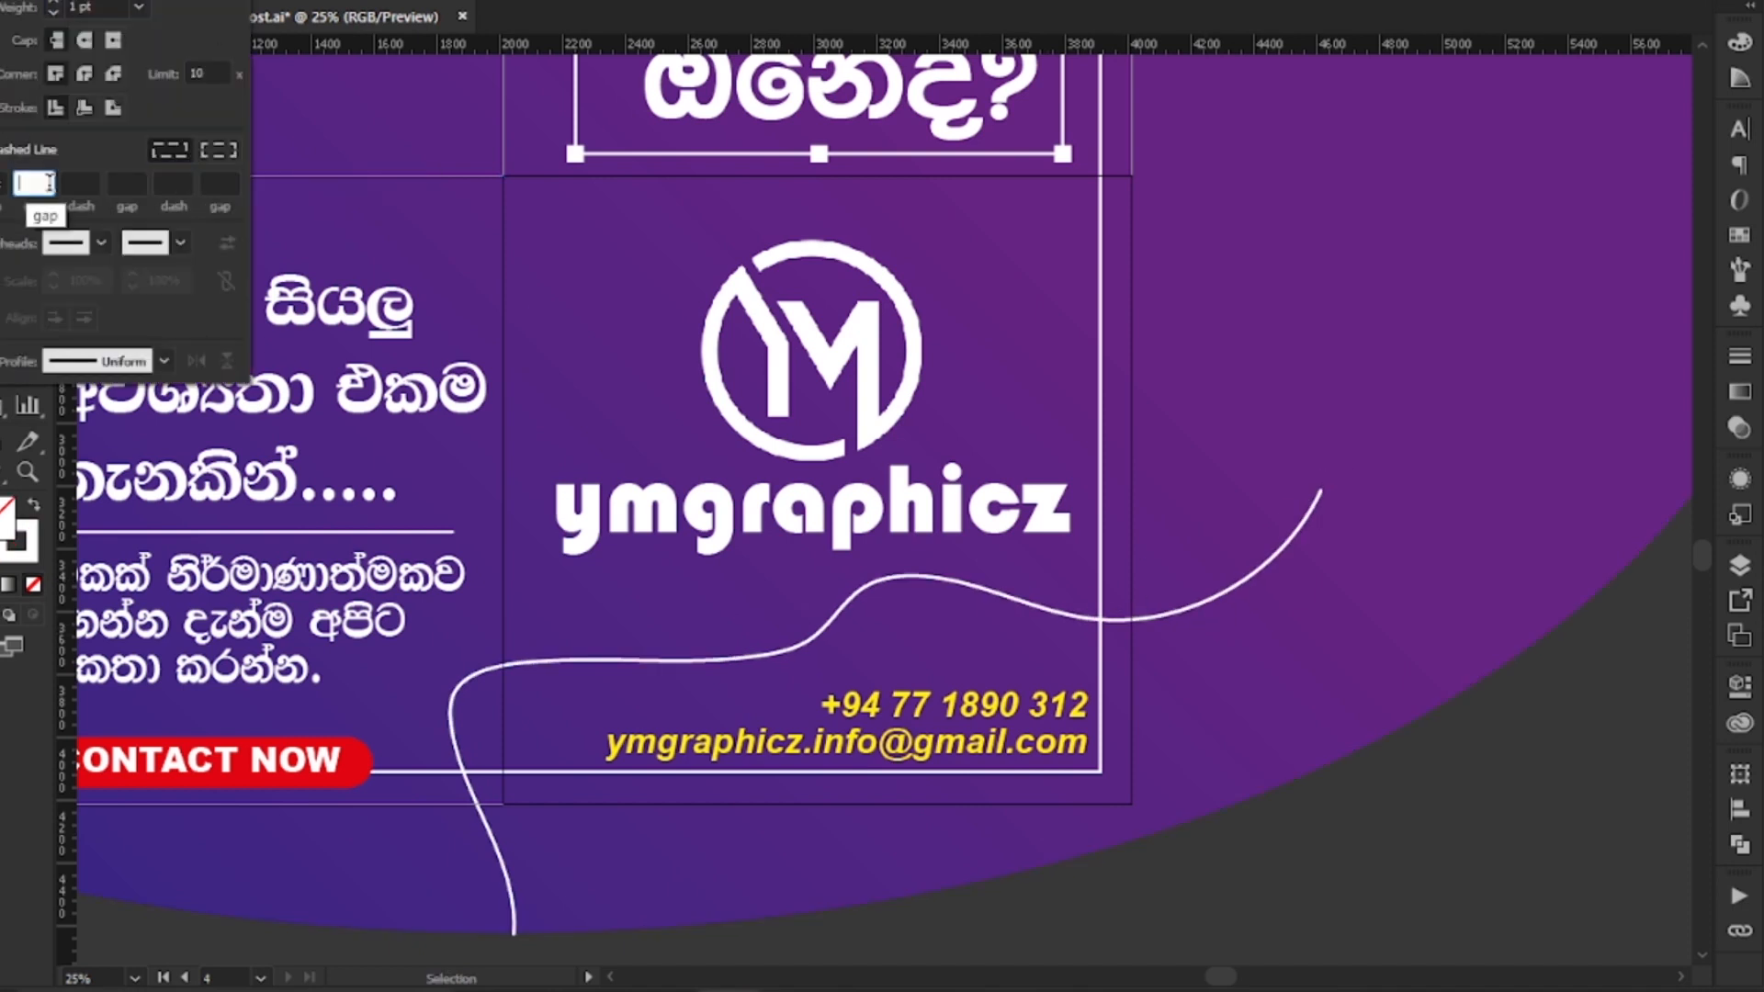
pyautogui.click(127, 183)
pyautogui.write('12')
pyautogui.click(173, 183)
pyautogui.write('12')
pyautogui.click(219, 183)
pyautogui.write('12')
pyautogui.press('Return')
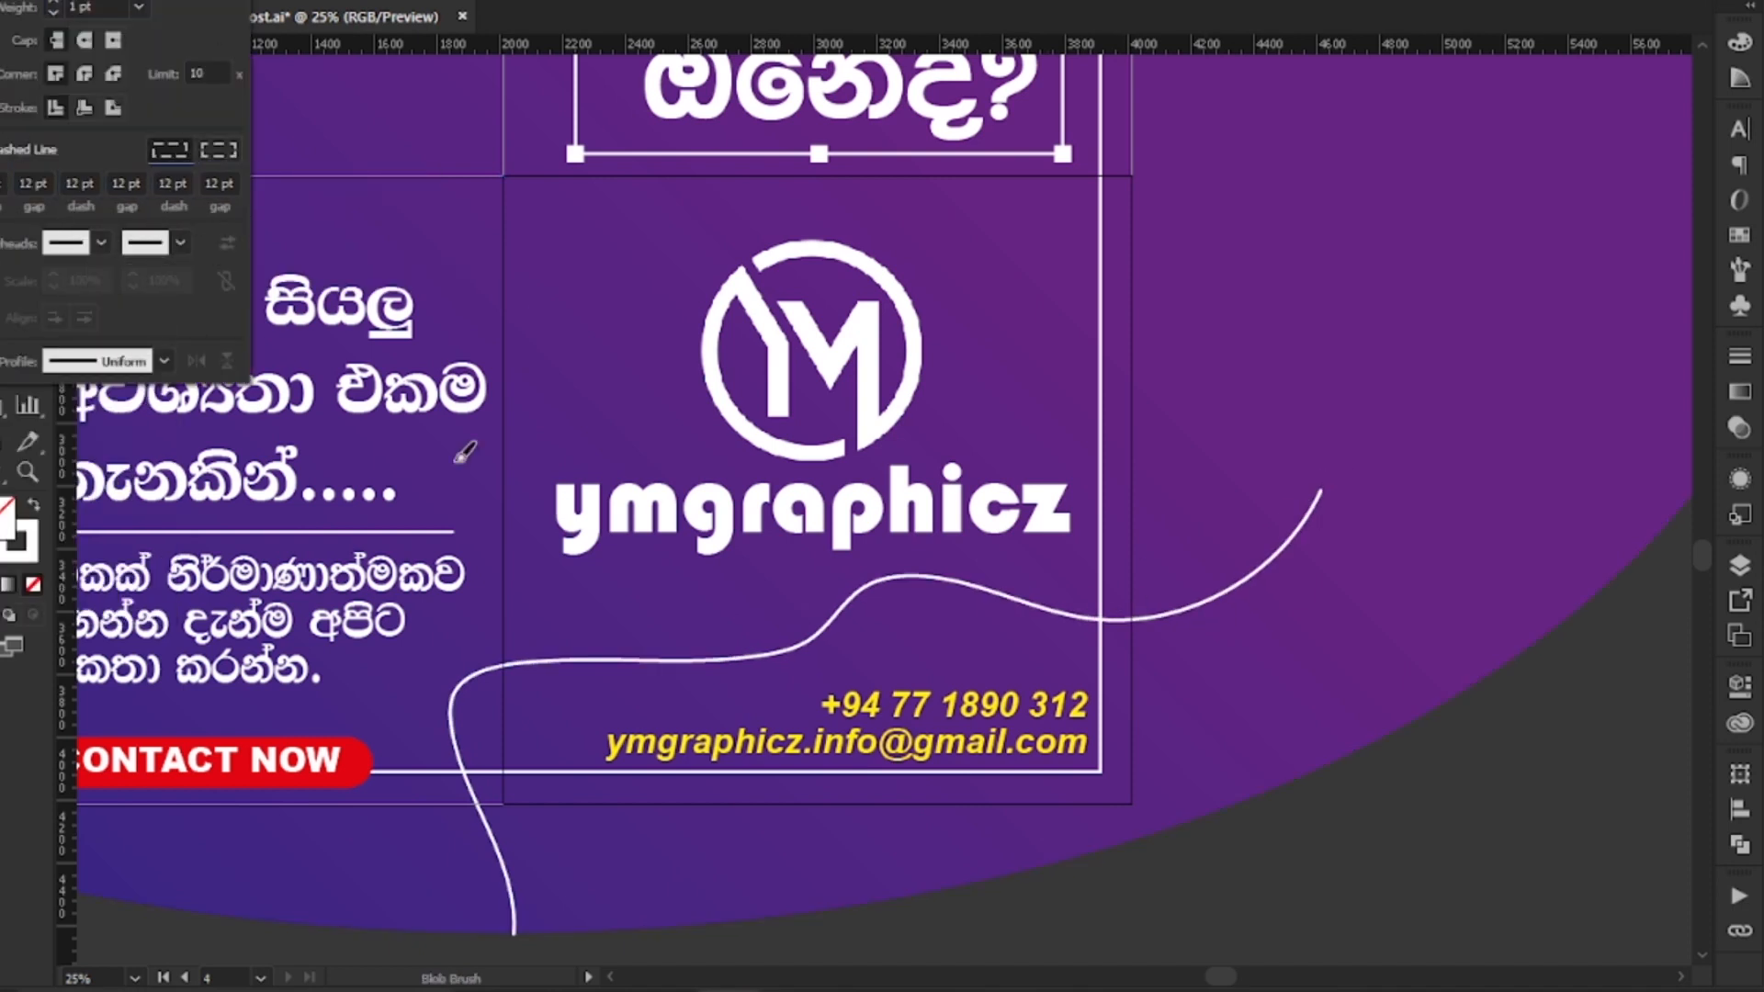
pyautogui.click(138, 1)
pyautogui.press('v')
pyautogui.click(138, 2)
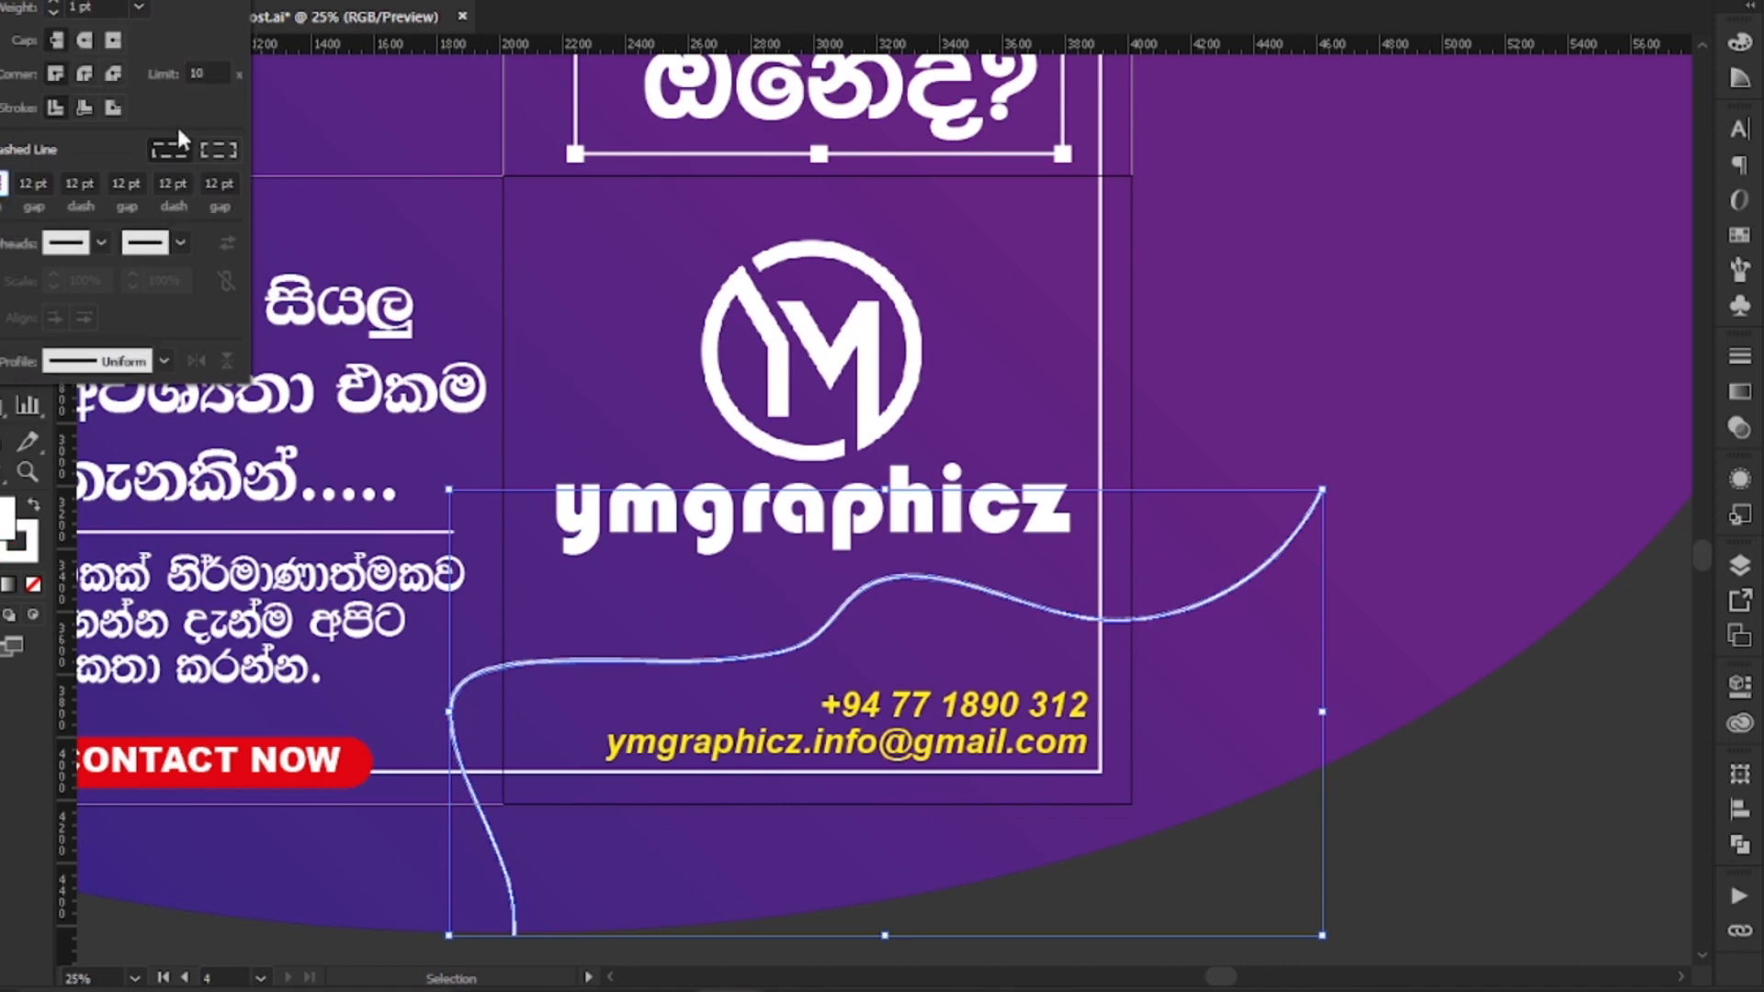
pyautogui.click(1508, 834)
pyautogui.scroll(-2, 1311, 595)
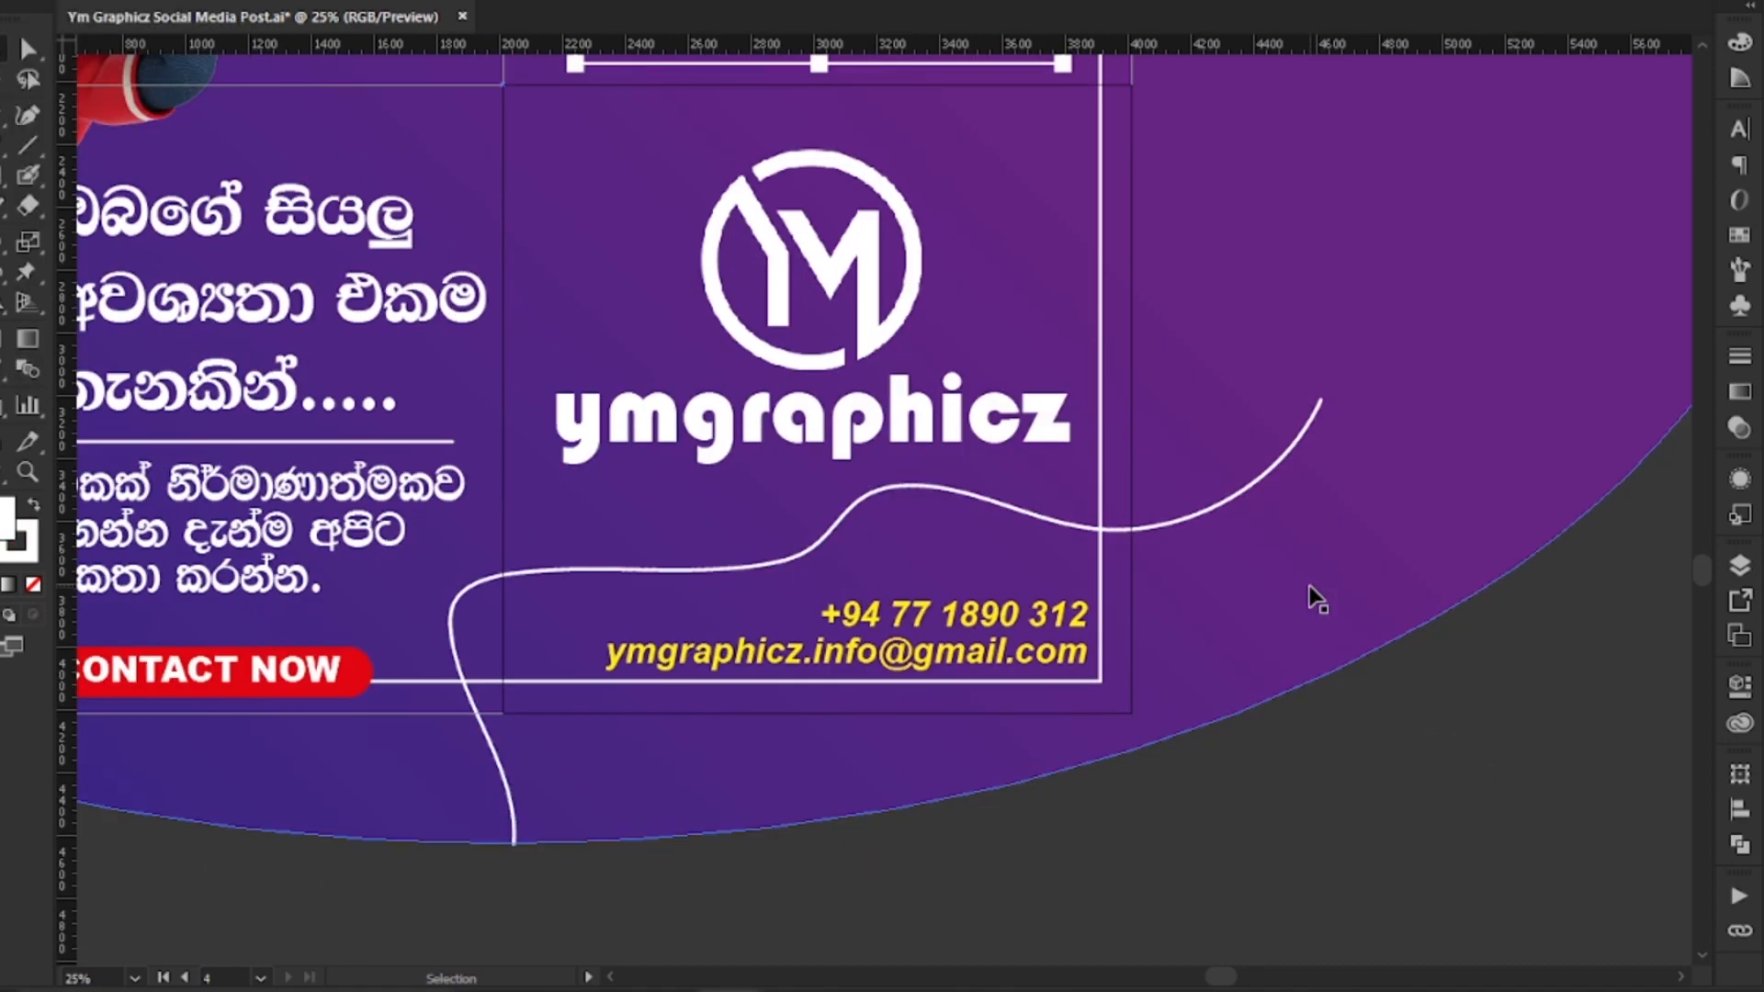
# Step: Shift the wavy line slightly right and down, and save the document
pyautogui.moveTo(1148, 530); pyautogui.dragTo(1187, 548)
pyautogui.click(1491, 815)
pyautogui.scroll(-2, 1284, 737)
pyautogui.moveTo(1378, 267); pyautogui.dragTo(1286, 395)
pyautogui.hotkey('ctrl', 's')
# Step: Locate WLOGO.png among the linked images and save the document as Ym Graphicz Social Media Post.ai
pyautogui.hotkey('ctrl', '1')
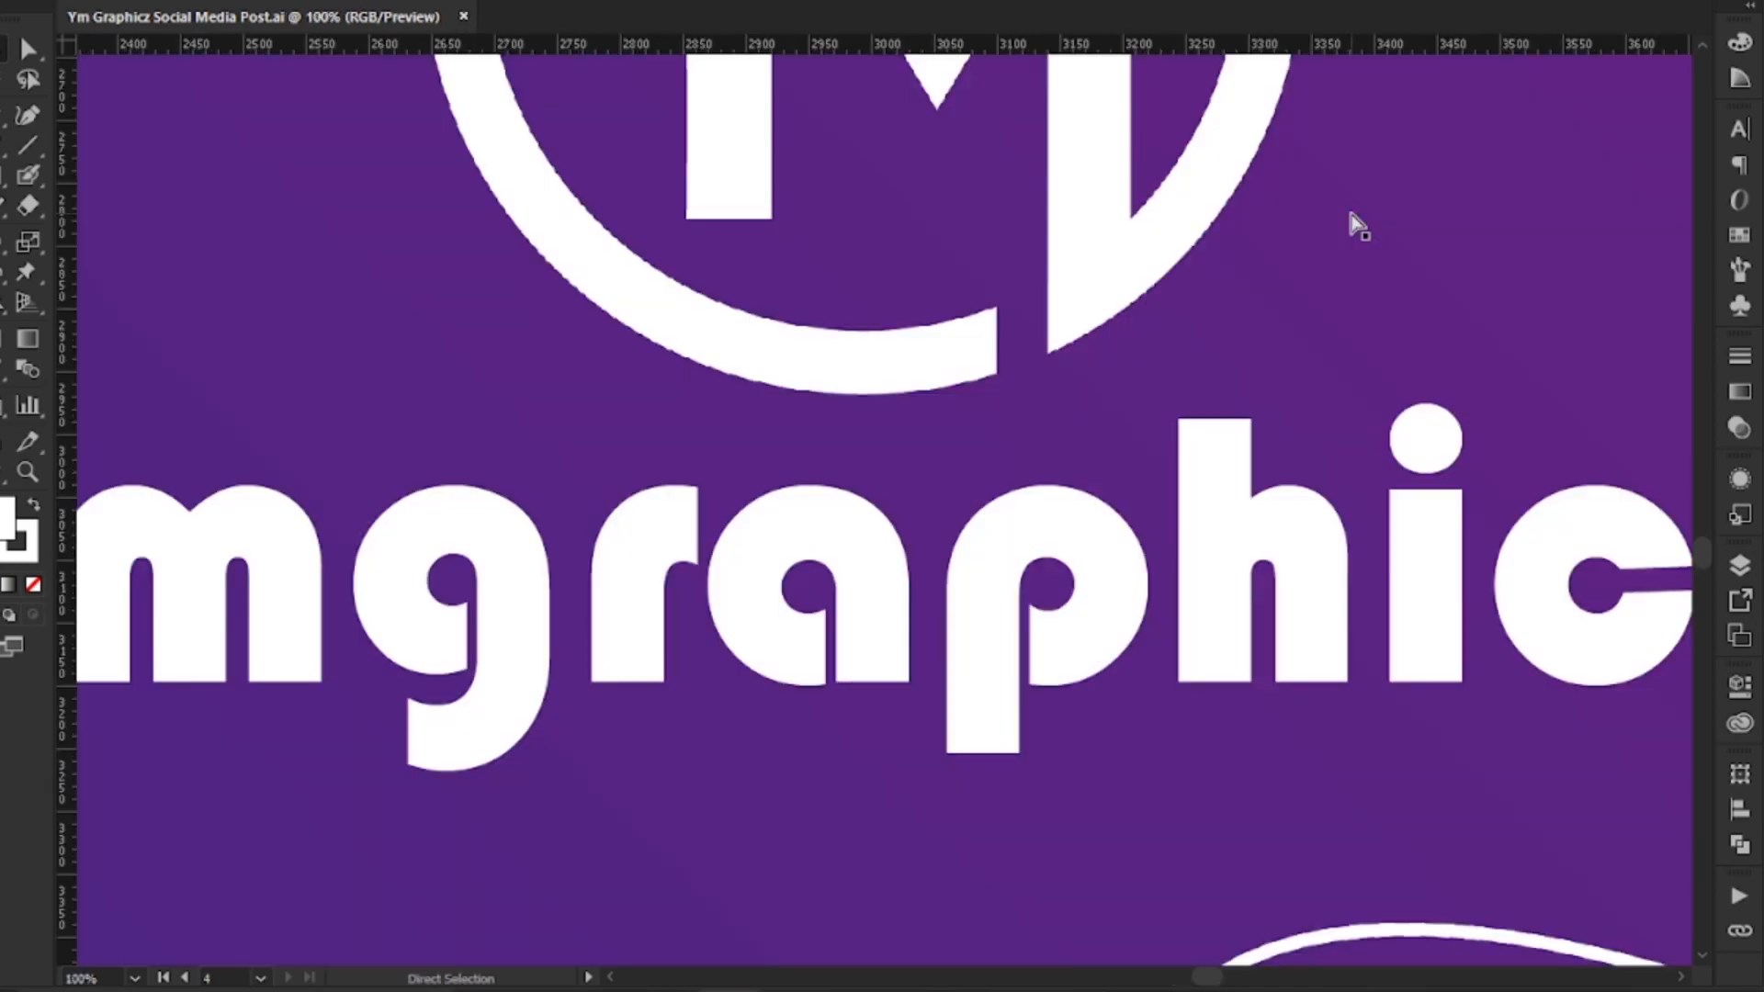
pyautogui.hotkey('ctrl', '0')
pyautogui.scroll(-4, 1236, 336)
pyautogui.scroll(3, 1230, 355)
pyautogui.moveTo(1229, 354); pyautogui.dragTo(1029, 510)
pyautogui.scroll(3, 1029, 510)
pyautogui.scroll(-2, 1029, 510)
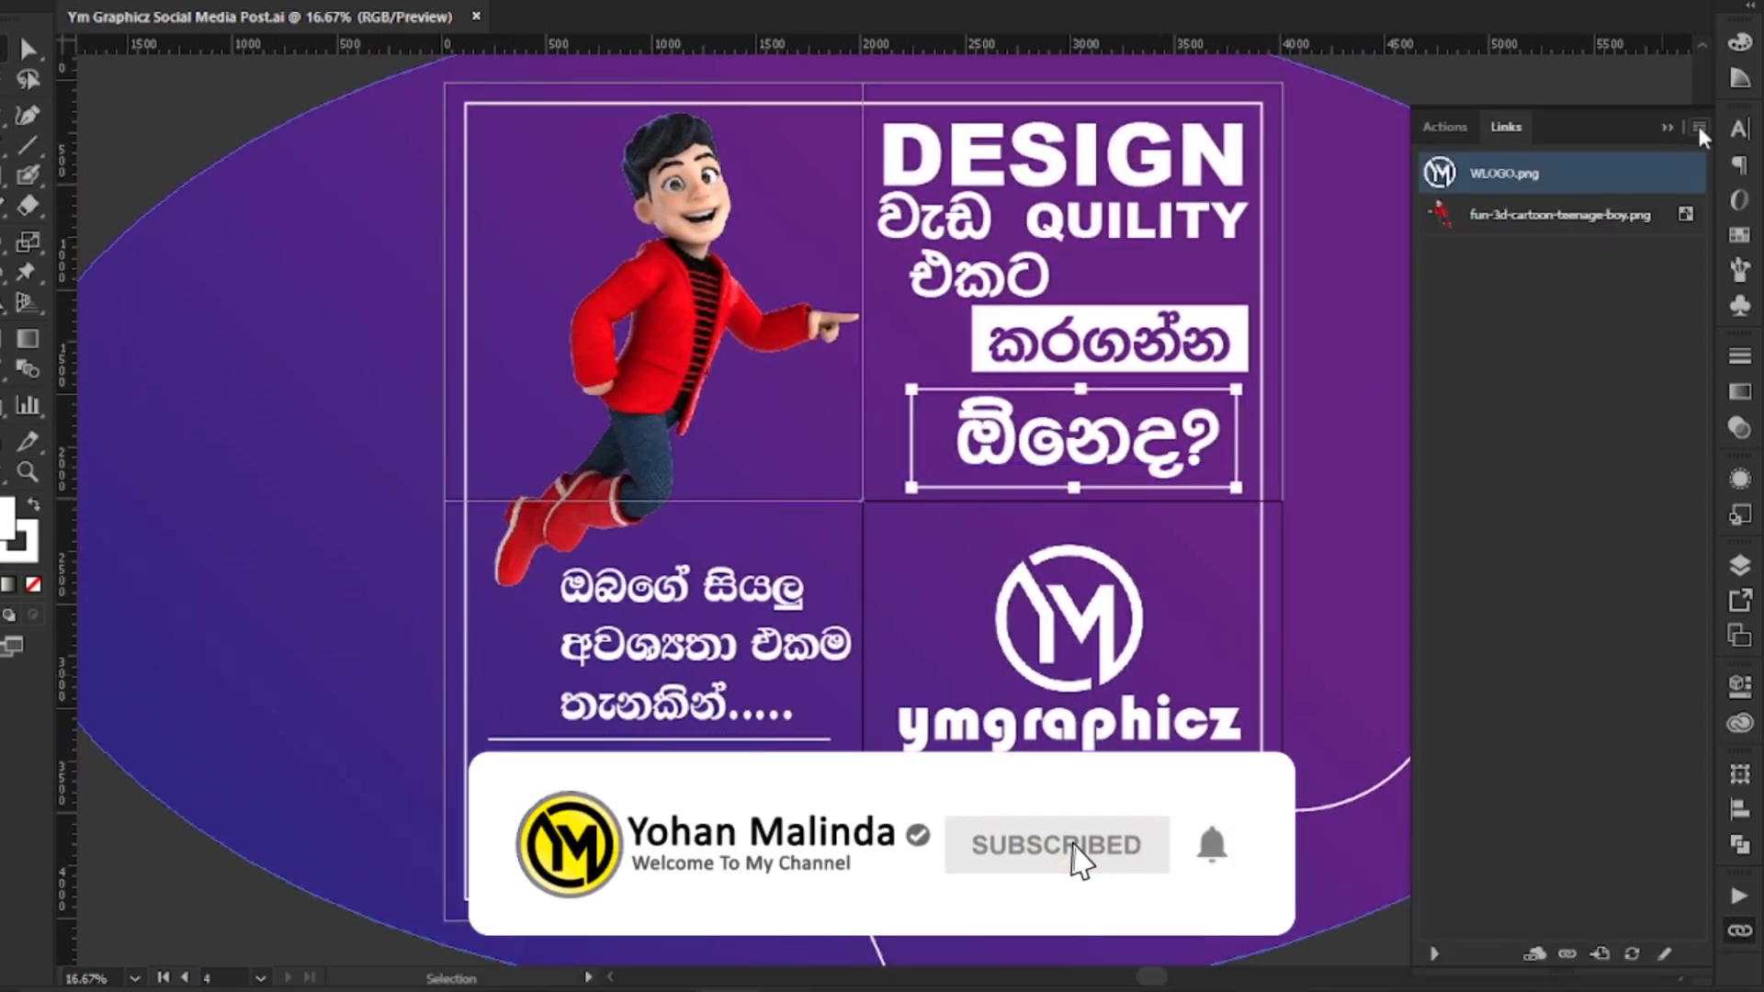
pyautogui.hotkey('ctrl', 'shift', 's')
pyautogui.press('Return')
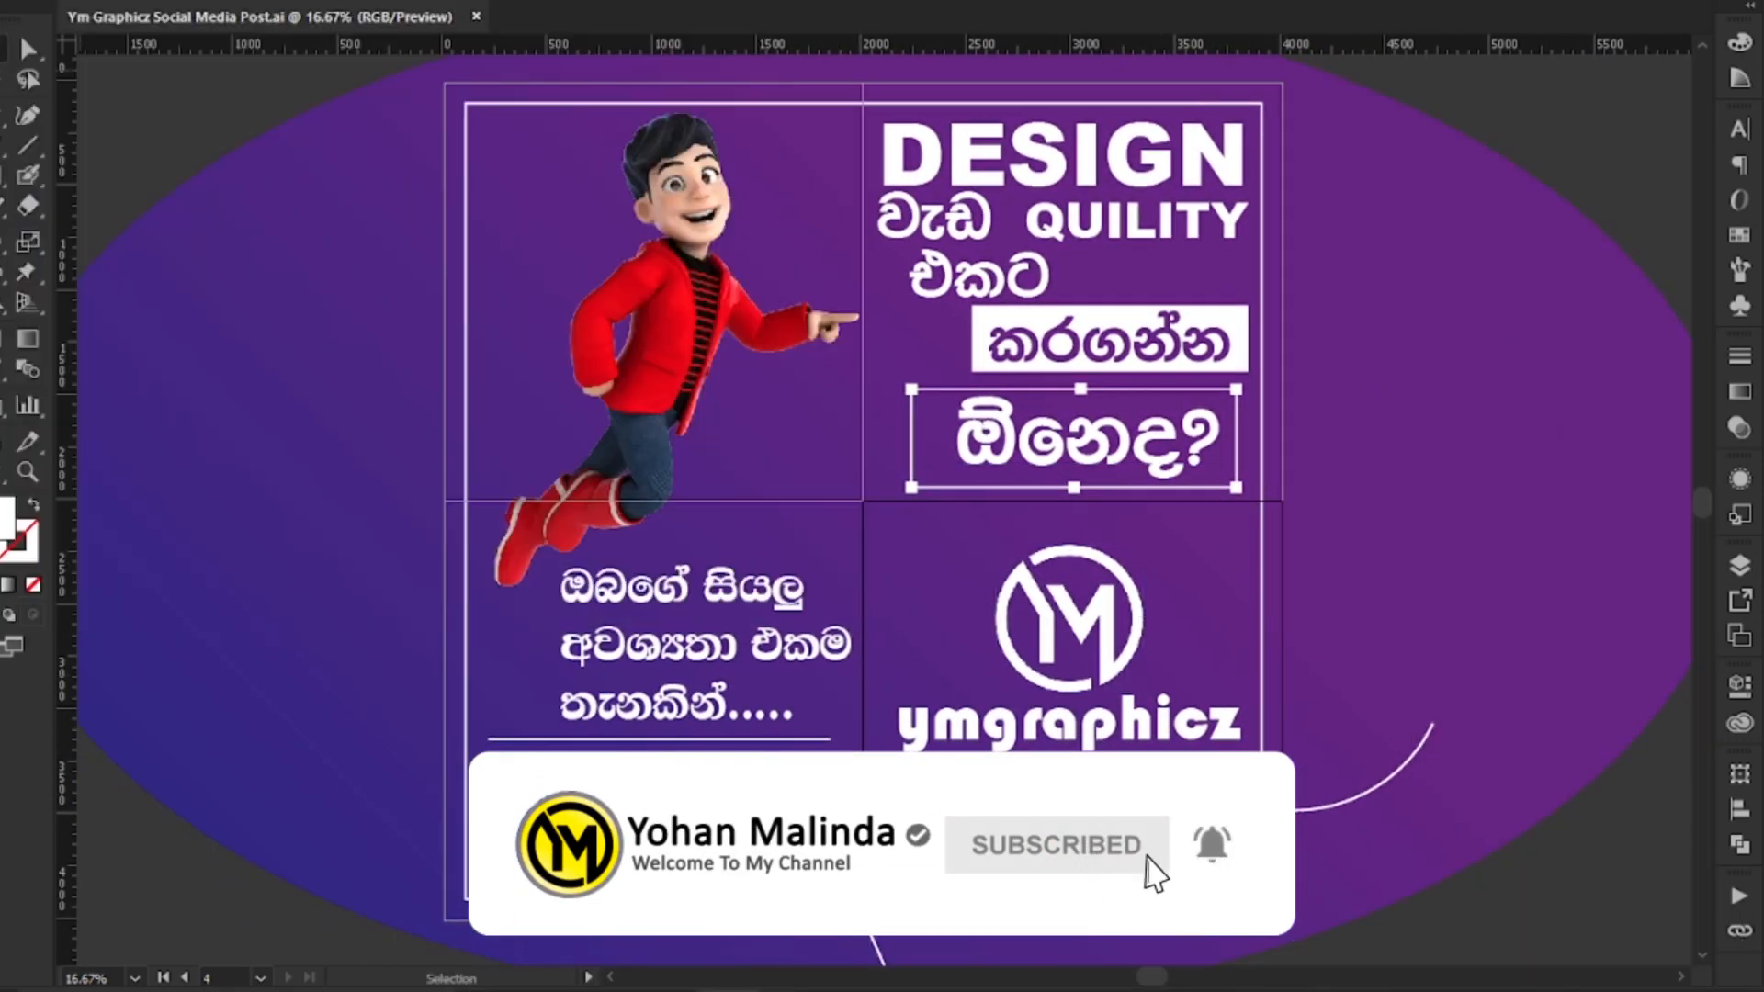